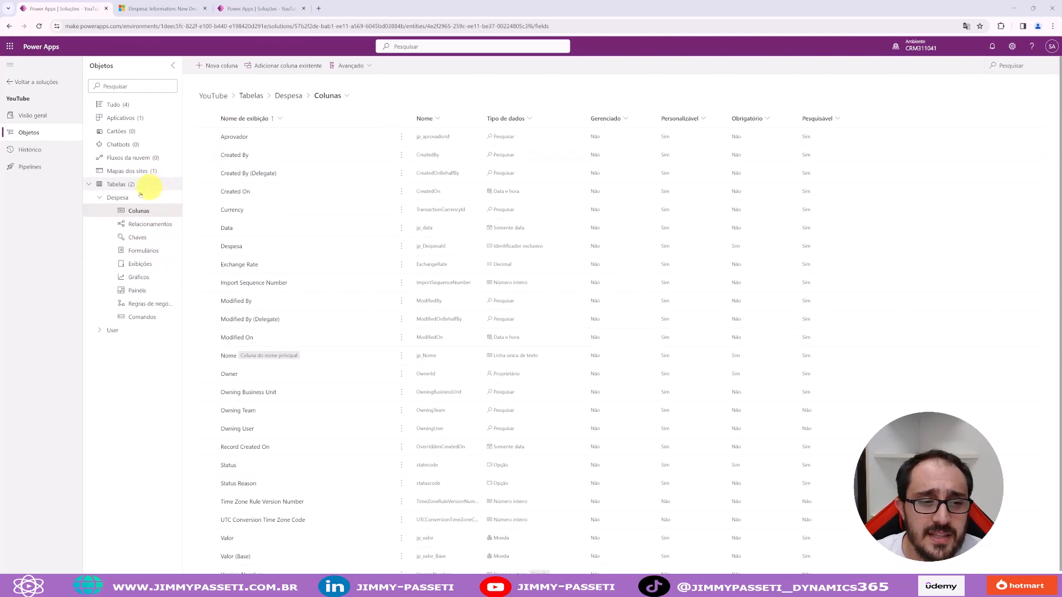
In the YouTube app's new Despesa form, set Nome to Estacionamento and Data to 1/13/2024
left_click(150, 8)
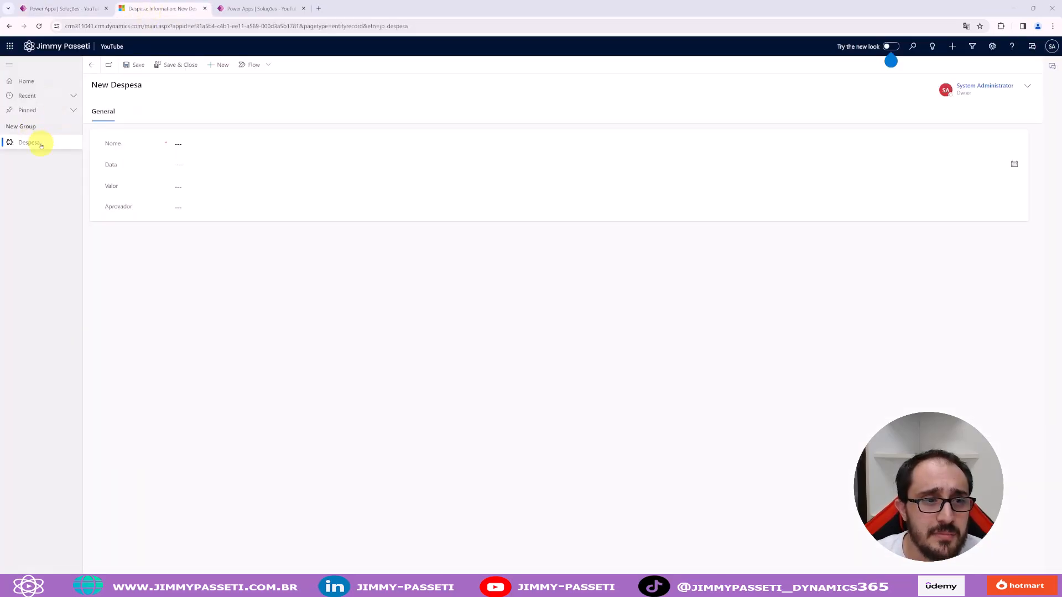
left_click(200, 144)
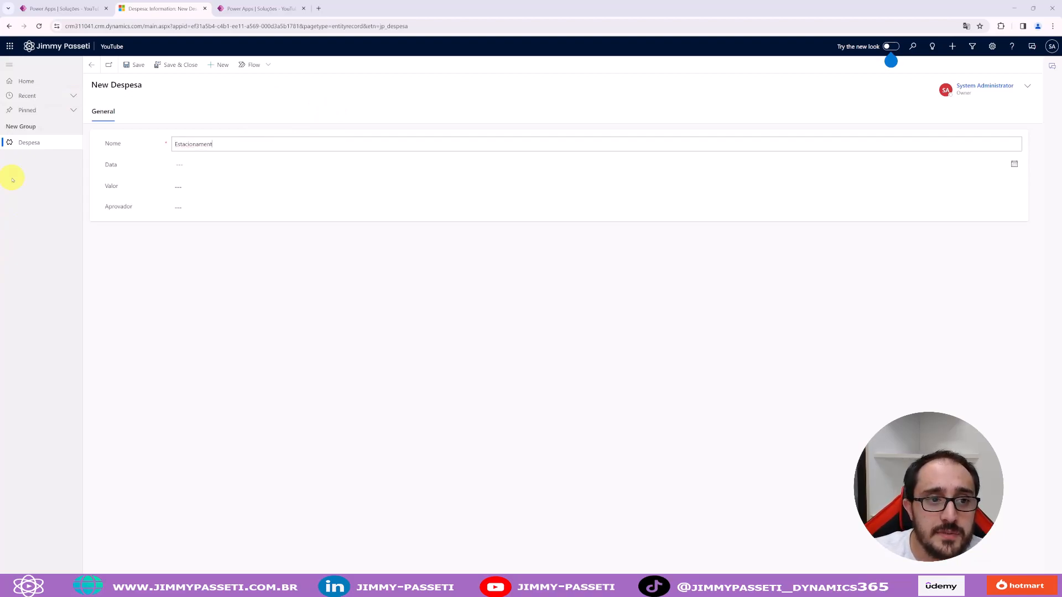
type("Estacionamento")
left_click(201, 166)
left_click(252, 224)
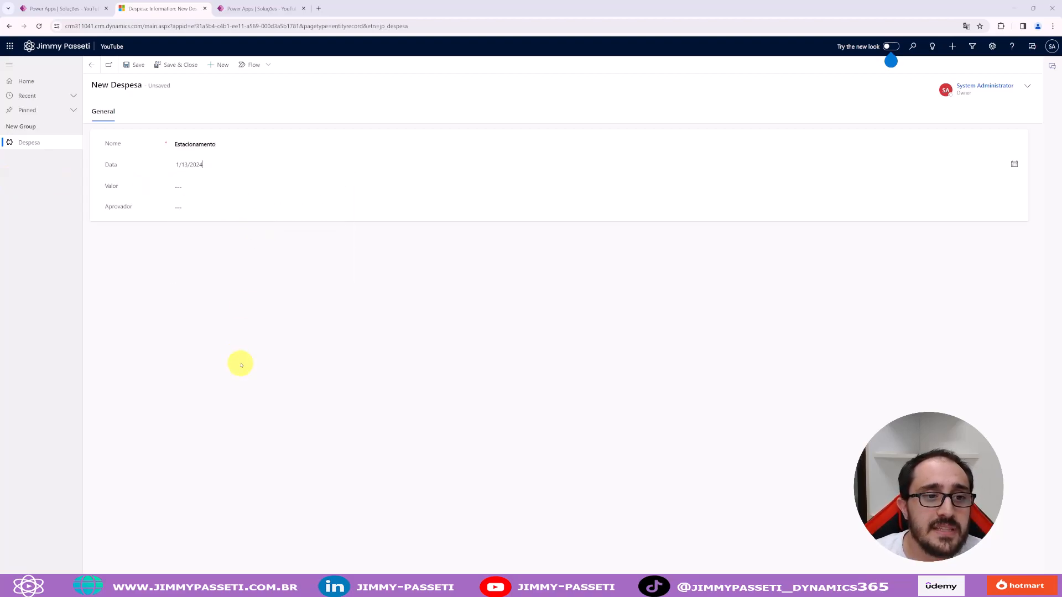
Set the expense's Valor to $35.00 and choose System Administrator as its Aprovador
left_click(212, 189)
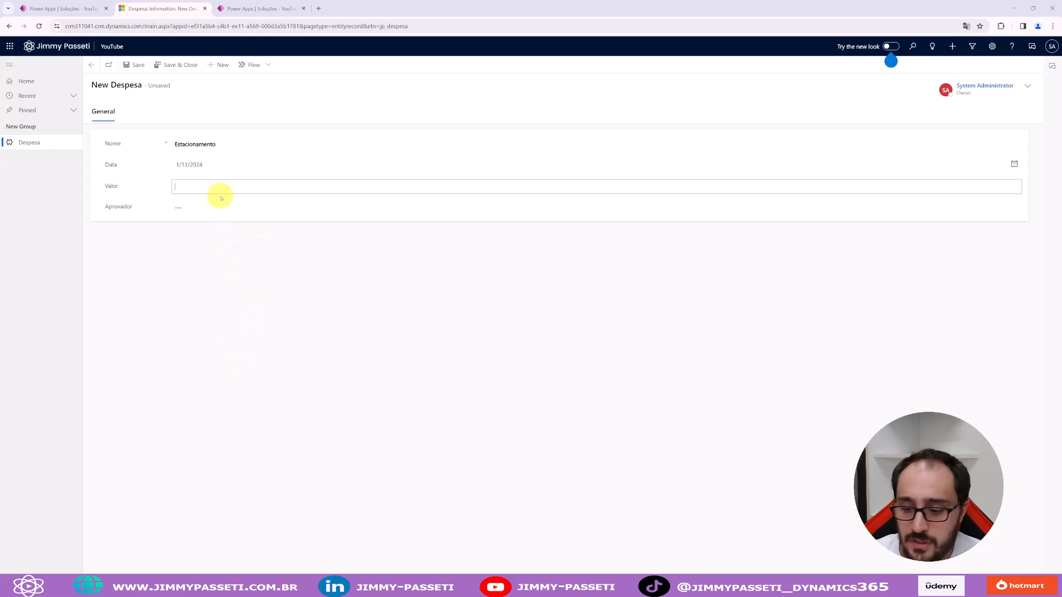
left_click(302, 246)
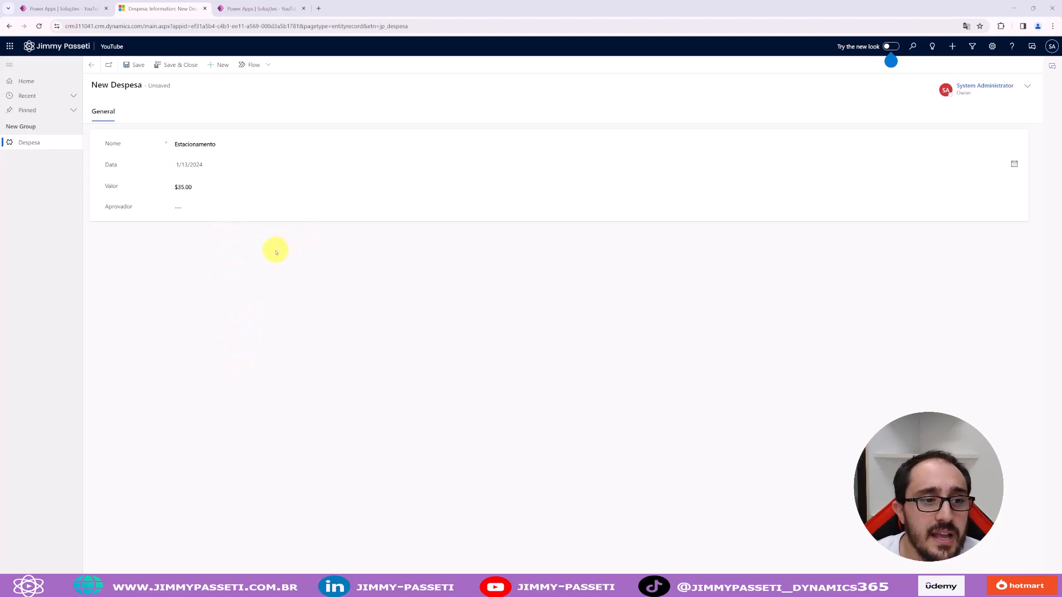
left_click(213, 207)
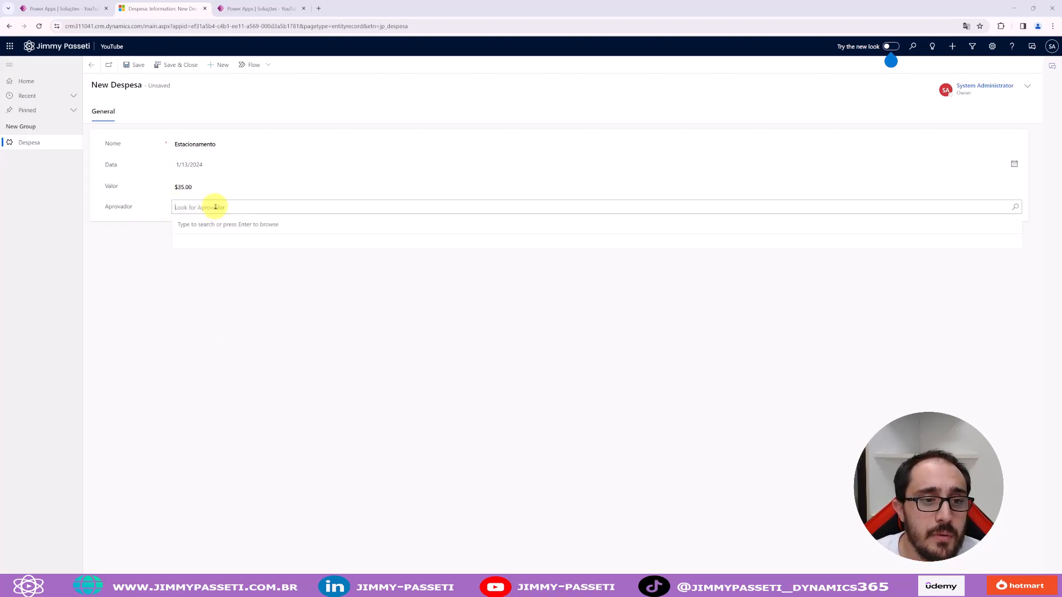
type("sys")
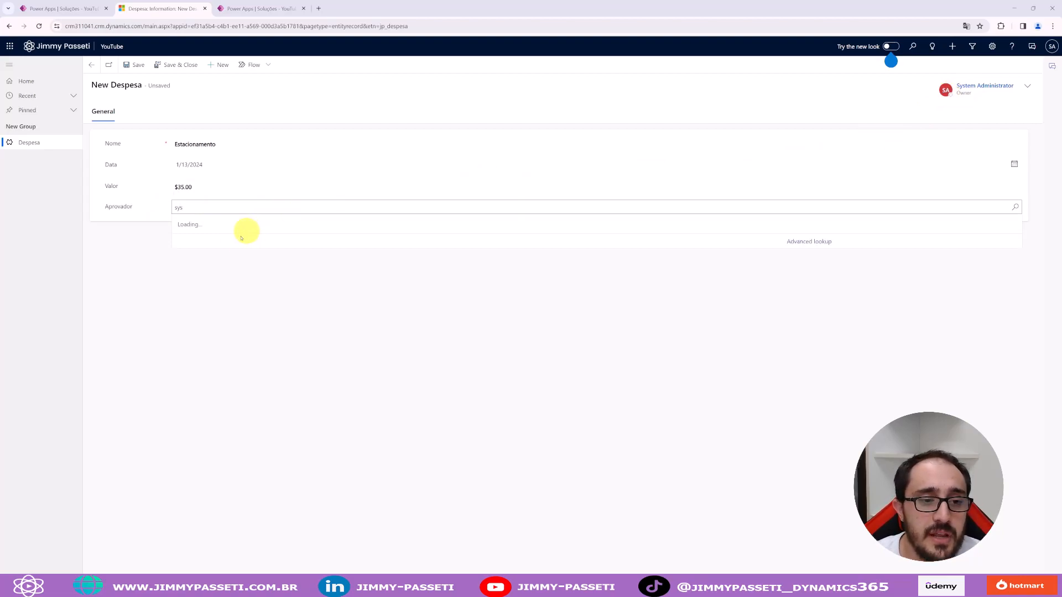
left_click(259, 240)
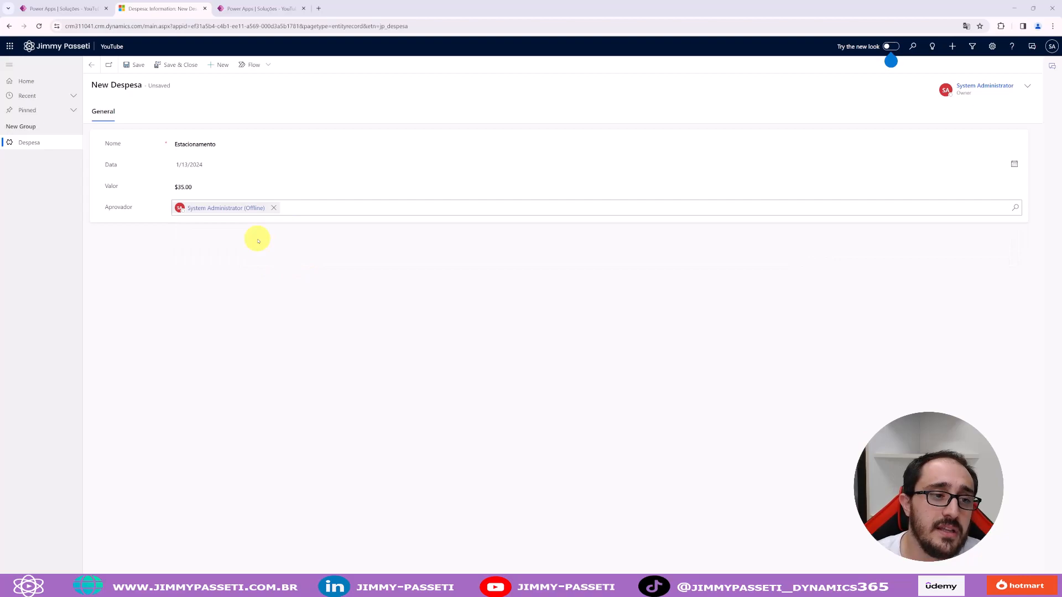
left_click(207, 309)
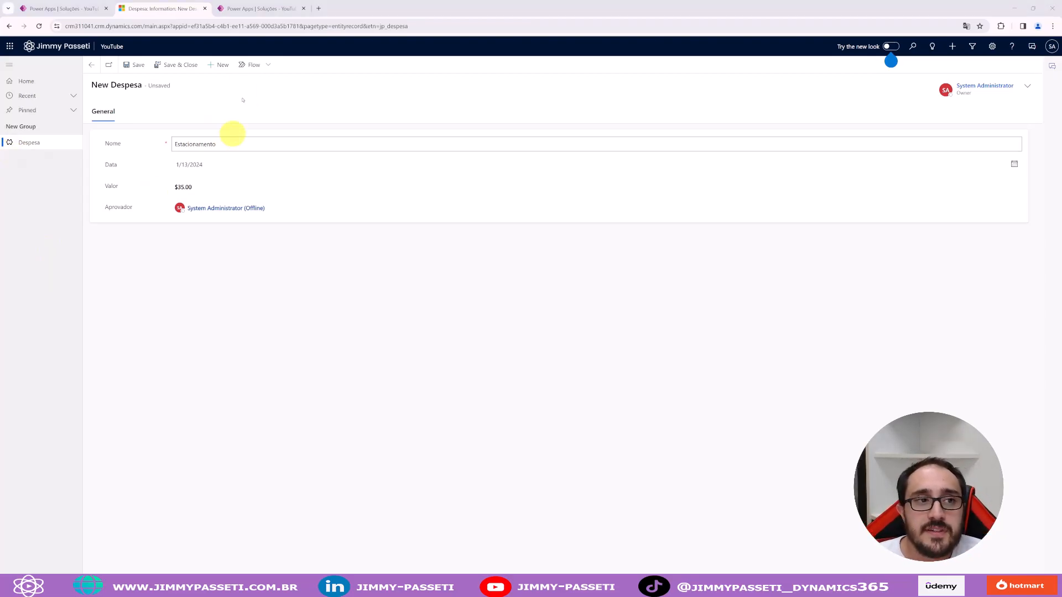
Return to the Power Apps solution and open the Despesa table's Status Reason column for editing
left_click(53, 9)
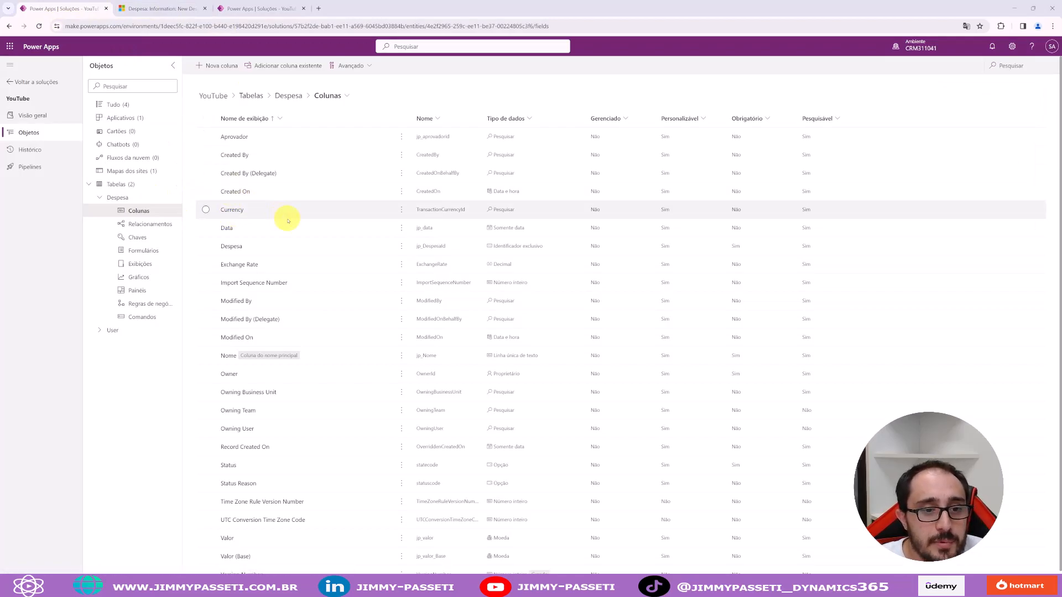
scroll(286, 220, "down", 1)
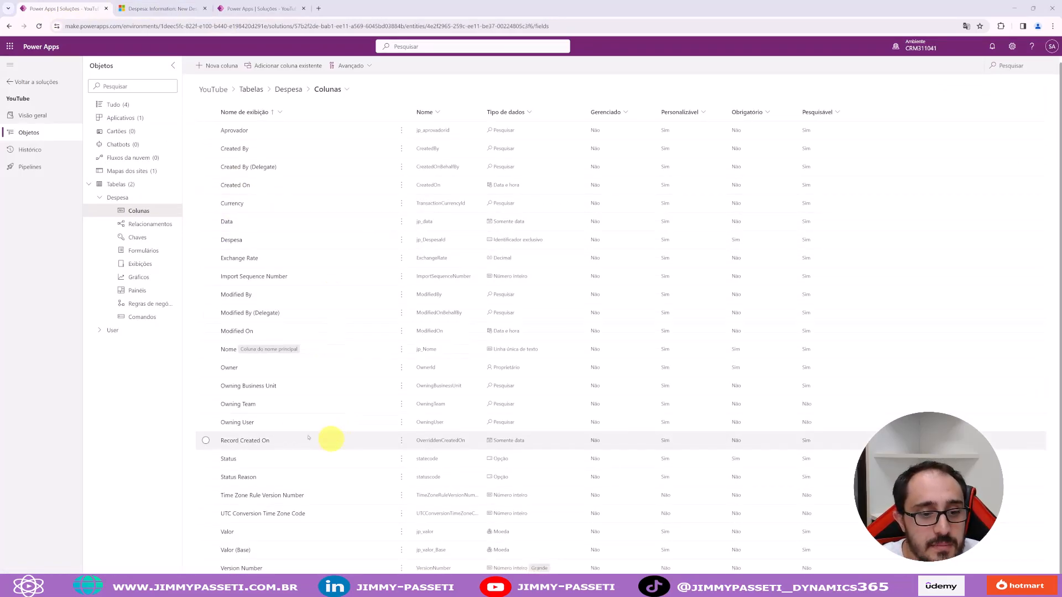
left_click(247, 477)
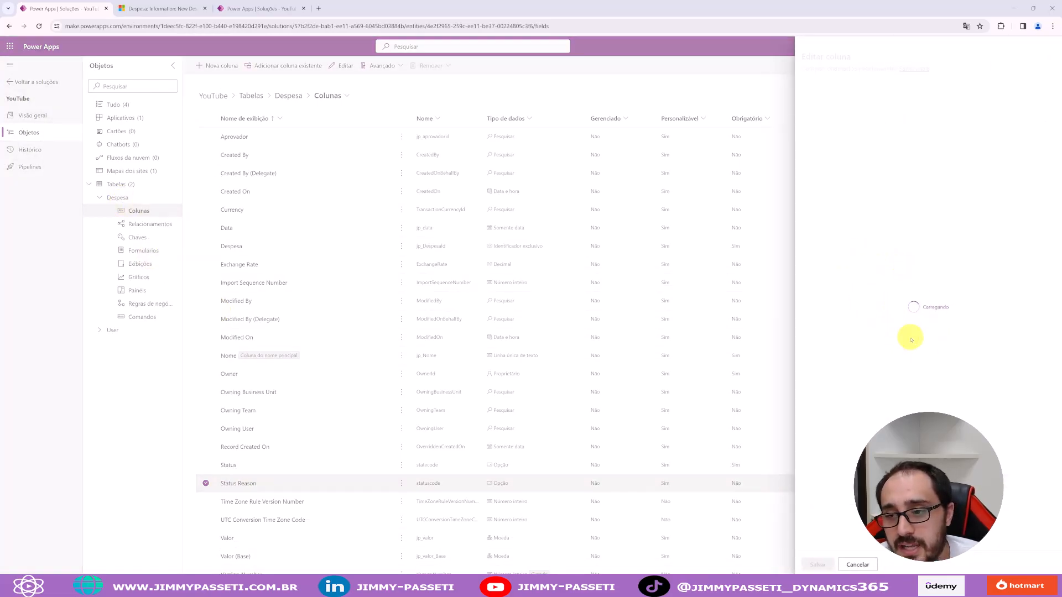
left_click(840, 324)
left_click(1046, 323)
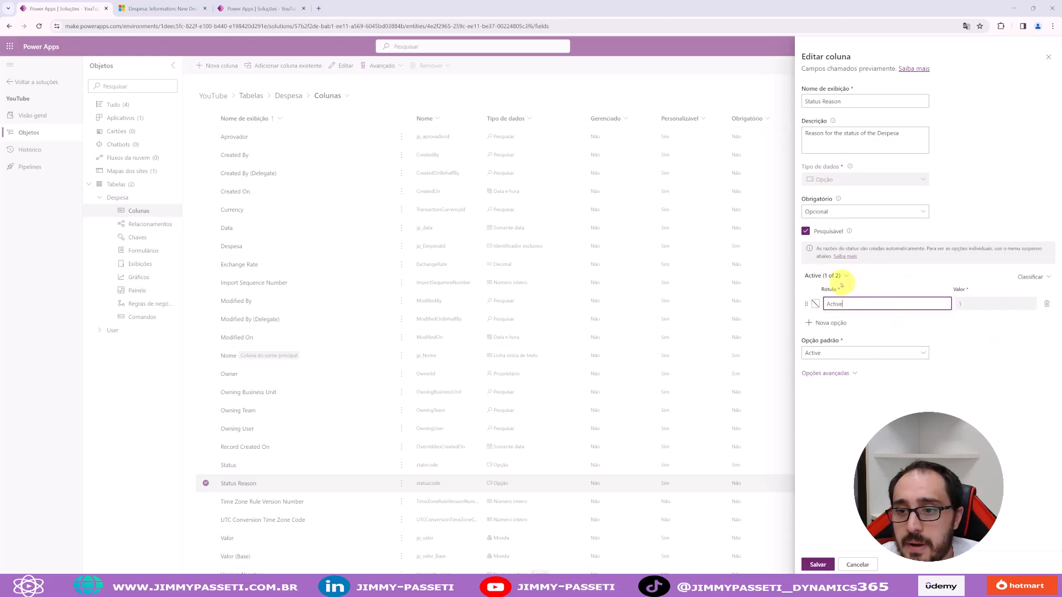
Show the Inactive state's status reasons and rename its existing option to Reprovado
left_click(828, 276)
left_click(832, 303)
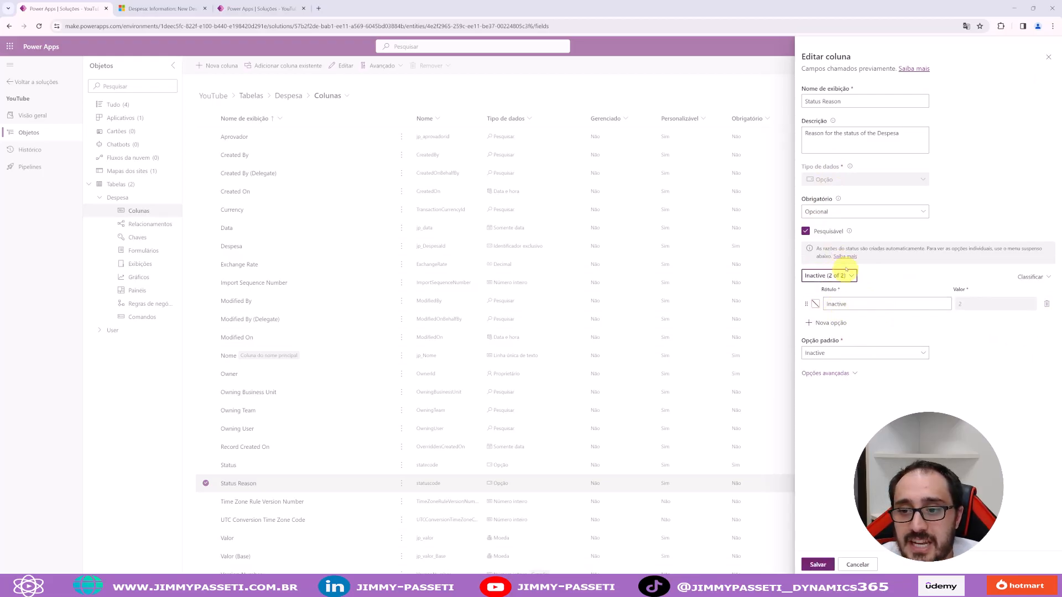
double_click(860, 304)
type("Reprovado")
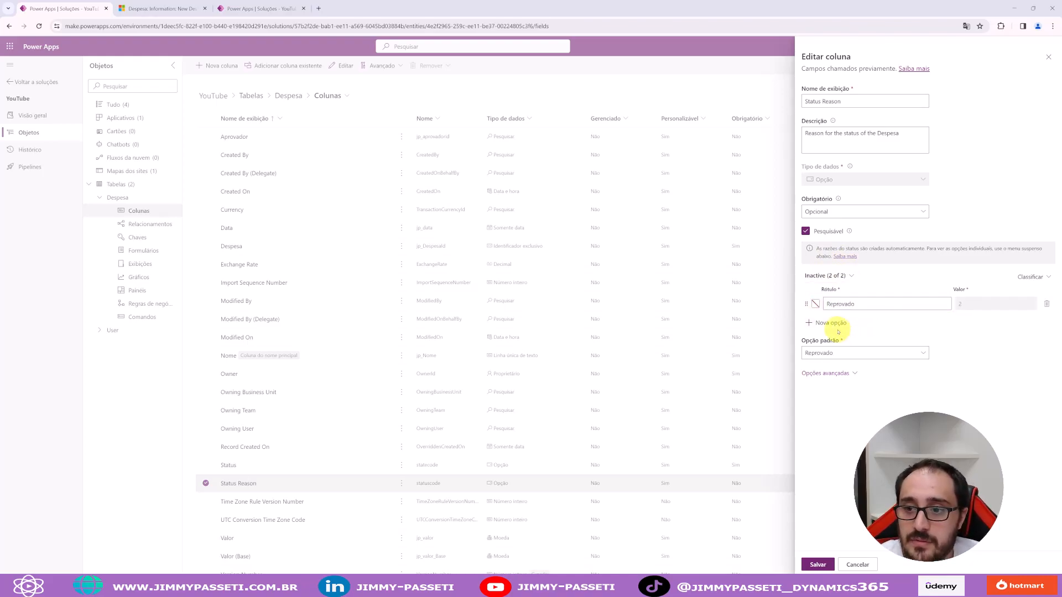
Add an Aprovado option to the Inactive state's status reasons and save the column
left_click(834, 323)
type("Aprovado")
left_click(817, 564)
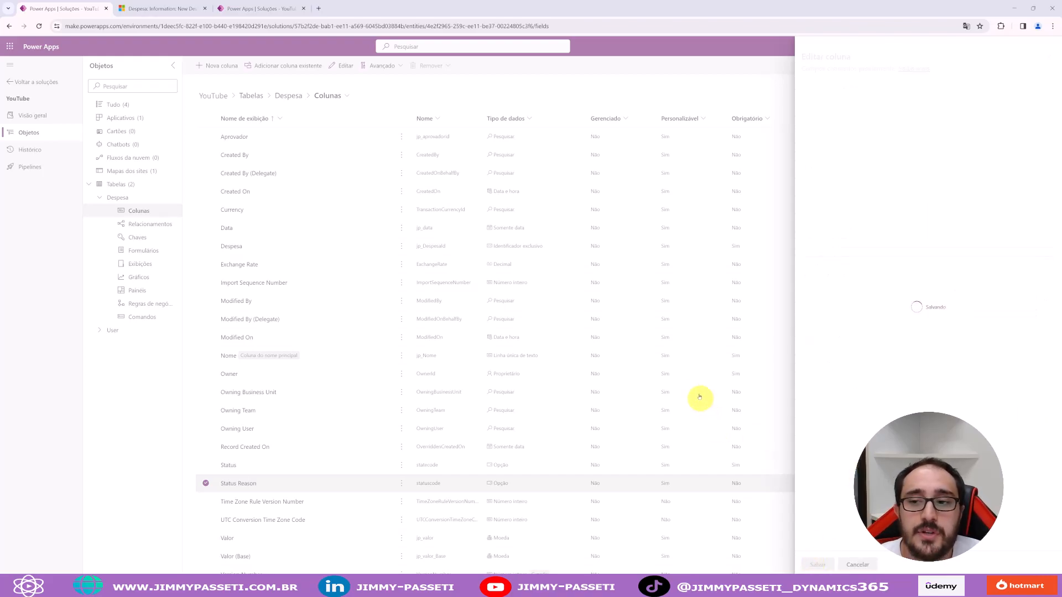
In the expense approval flow, configure the row trigger with change type Added, table Despesa and scope Organization
left_click(164, 9)
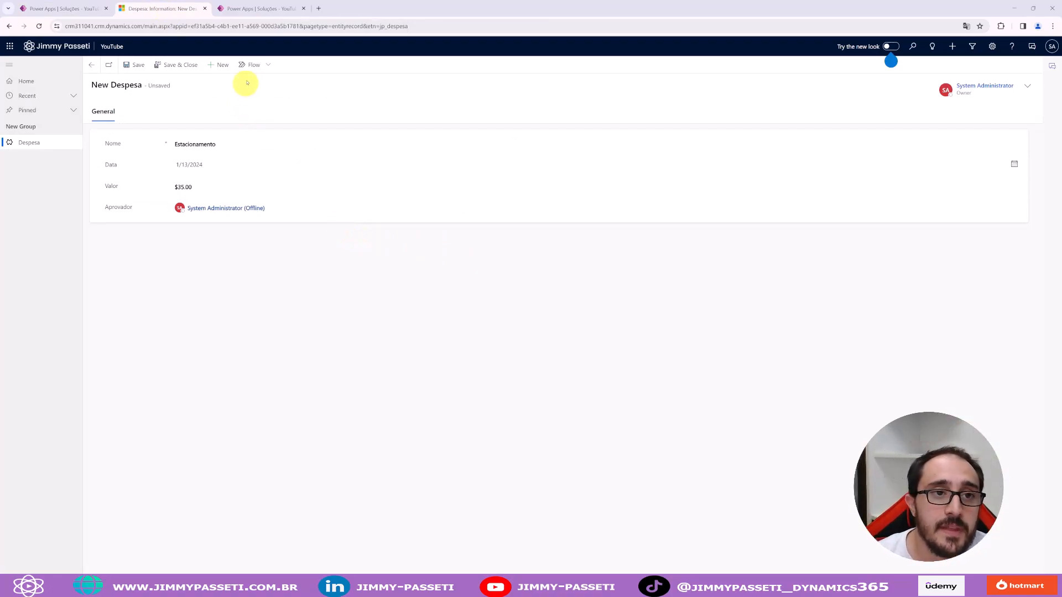
left_click(266, 9)
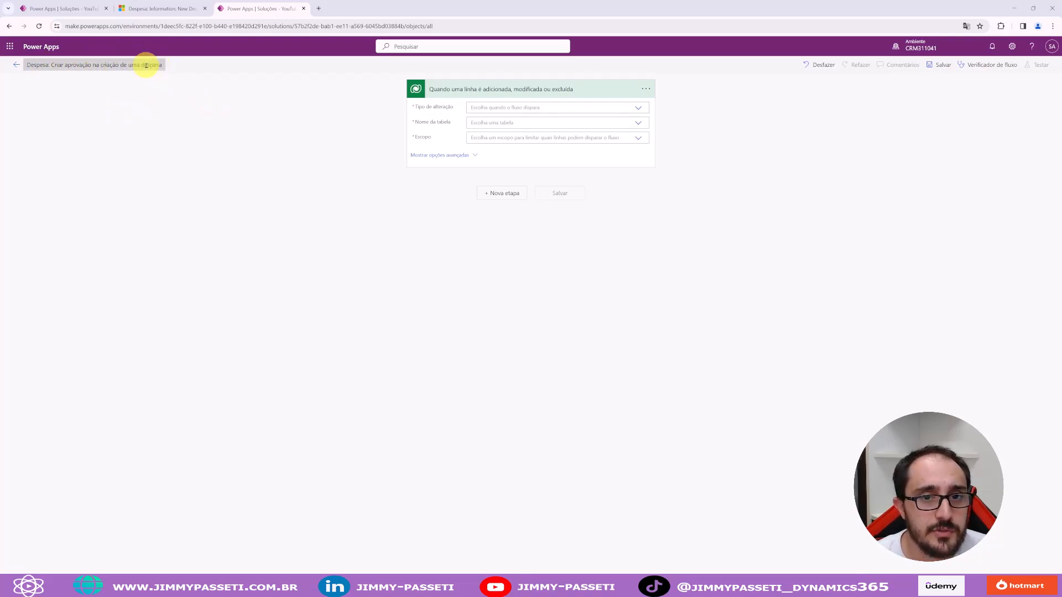
left_click(529, 111)
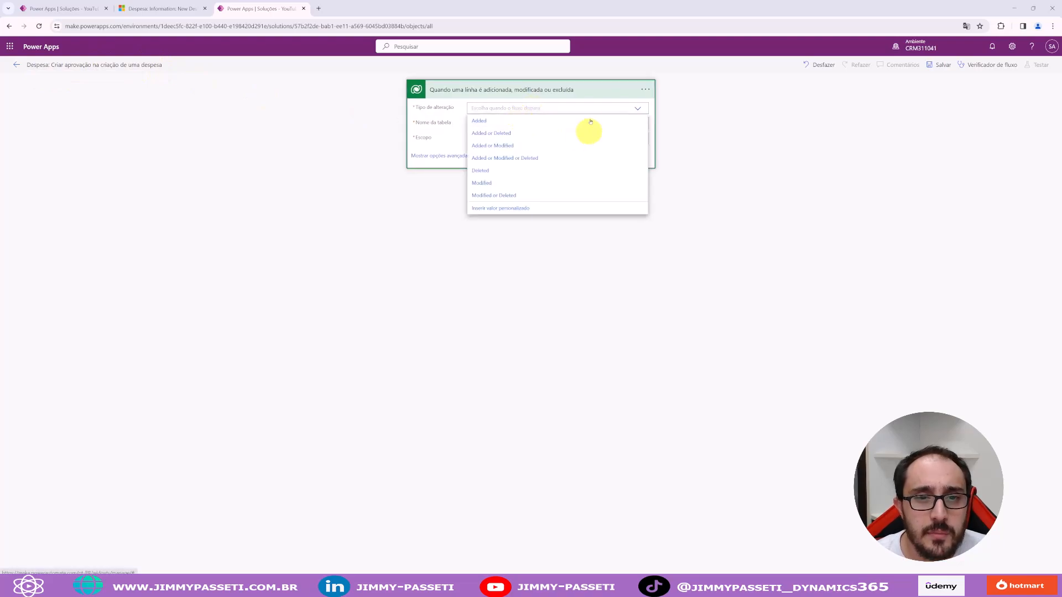
left_click(492, 123)
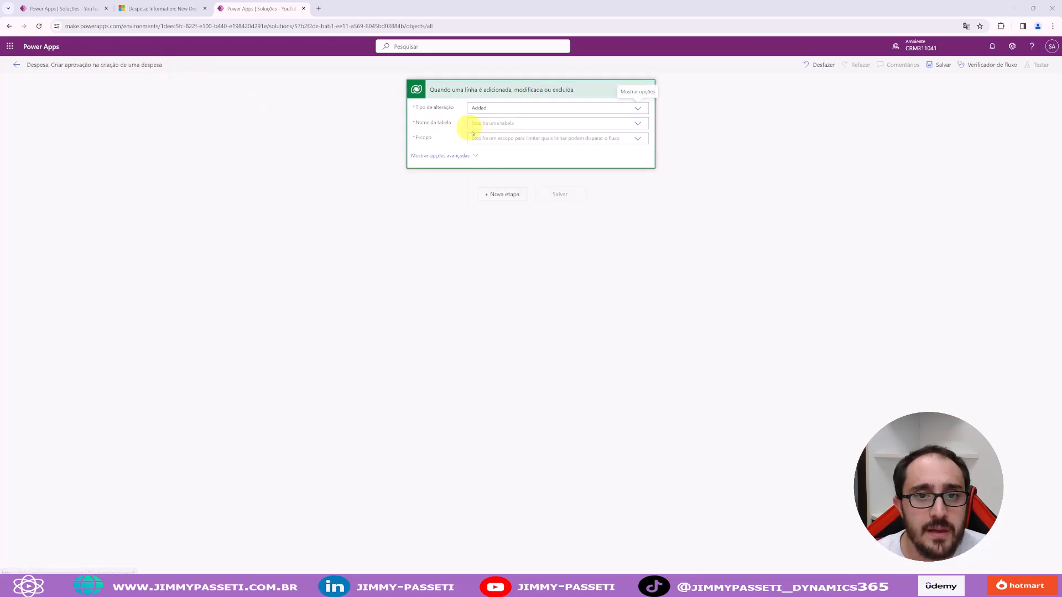
type("des")
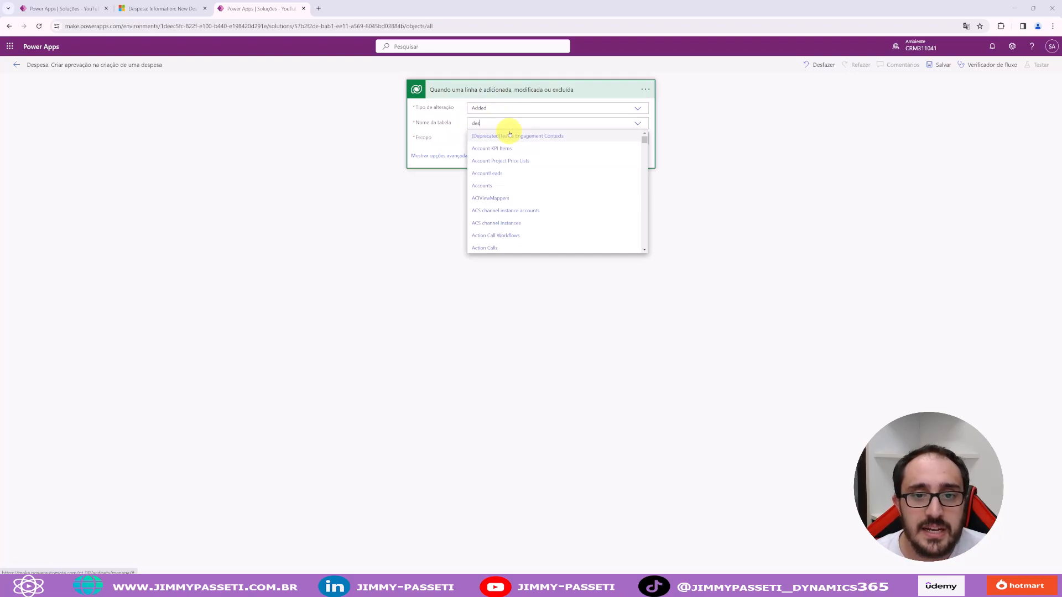
left_click(506, 200)
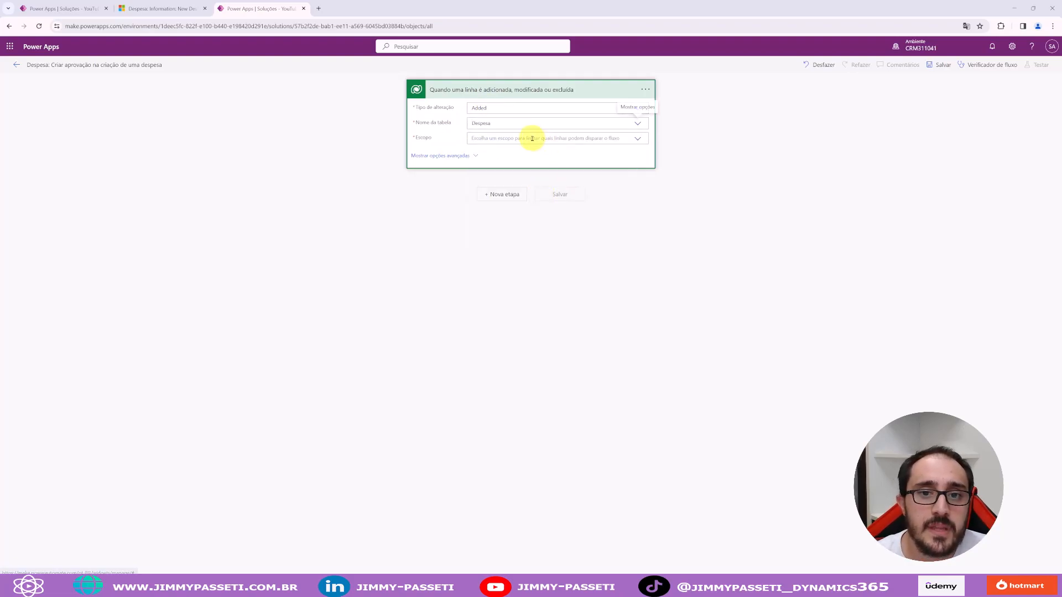
left_click(592, 139)
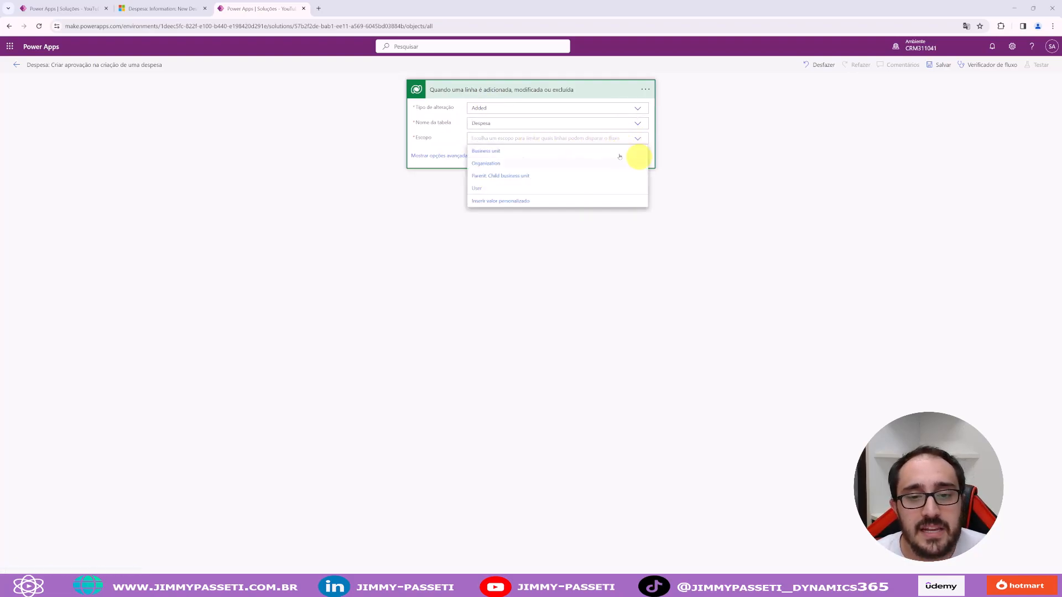
left_click(492, 161)
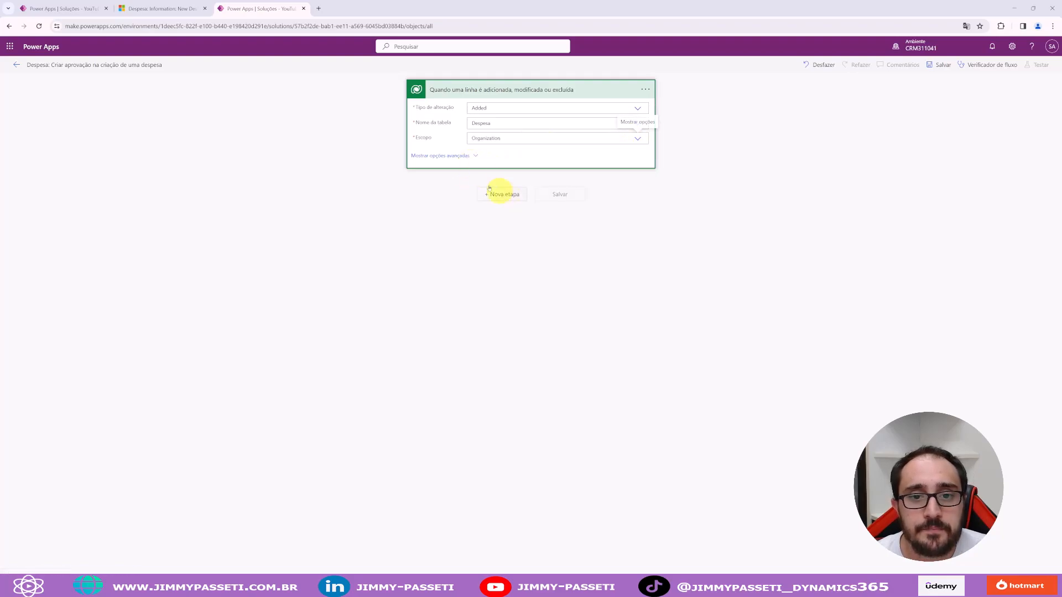
Insert a new step below the trigger and rename the trigger to "Quando uma despesa é criada"
left_click(504, 197)
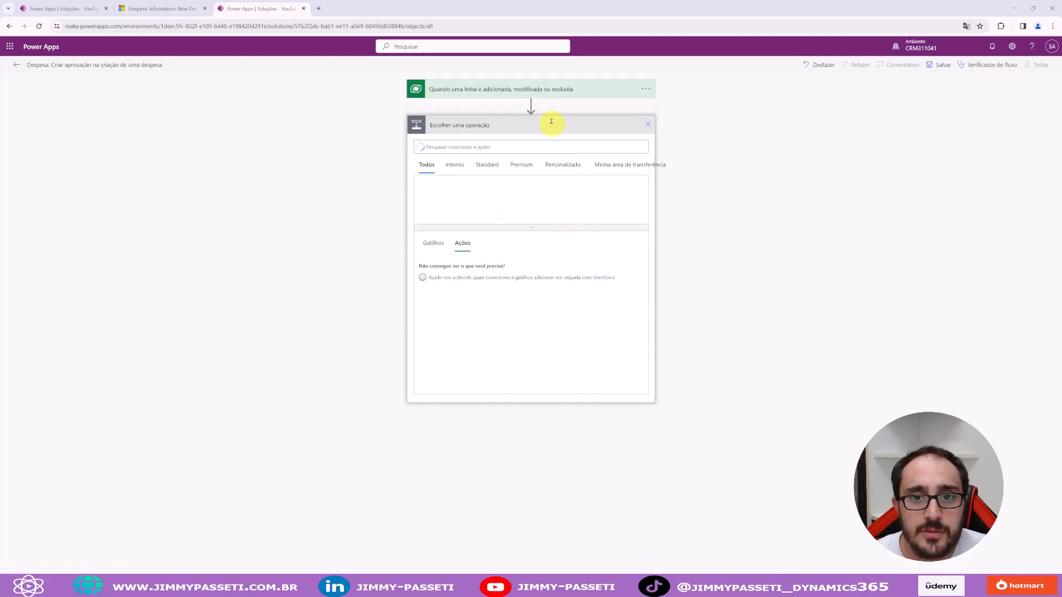
left_click(645, 89)
left_click(683, 104)
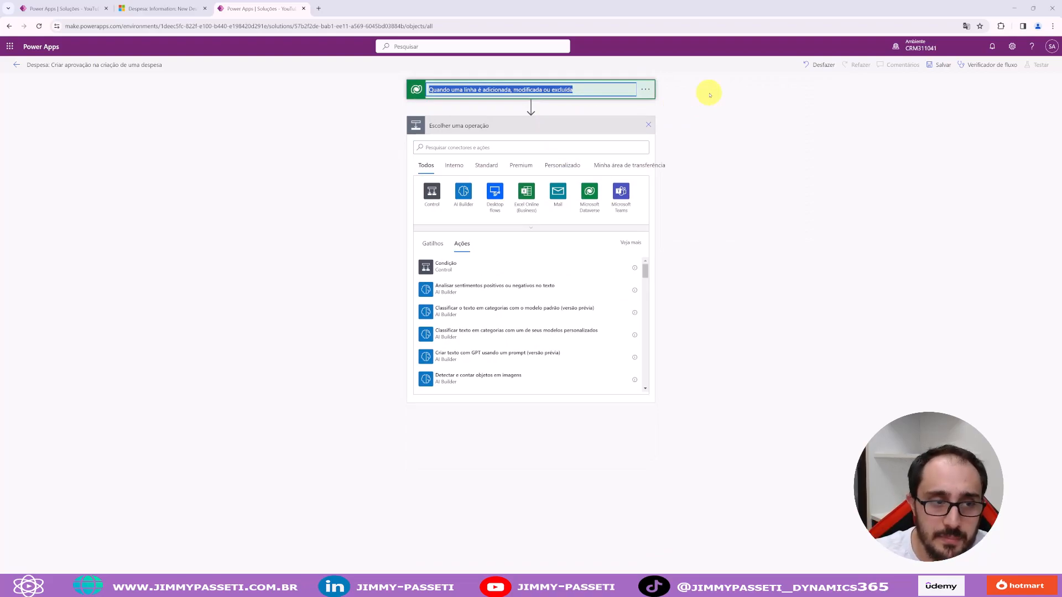
type("QUando uma despesa é criada")
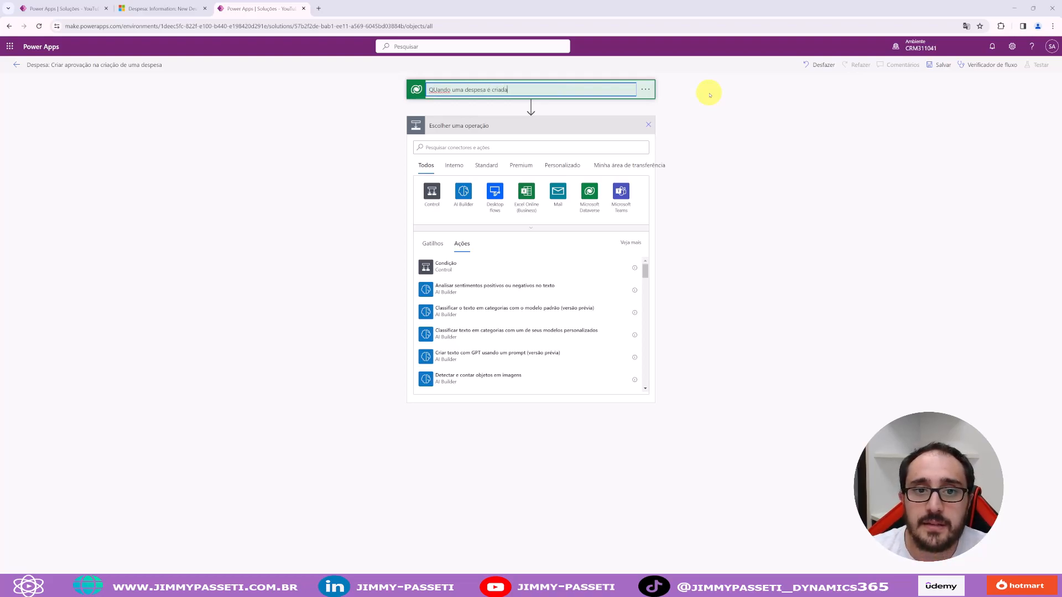
key("Right")
key("Right")
key("BackSpace")
type("u")
left_click(708, 92)
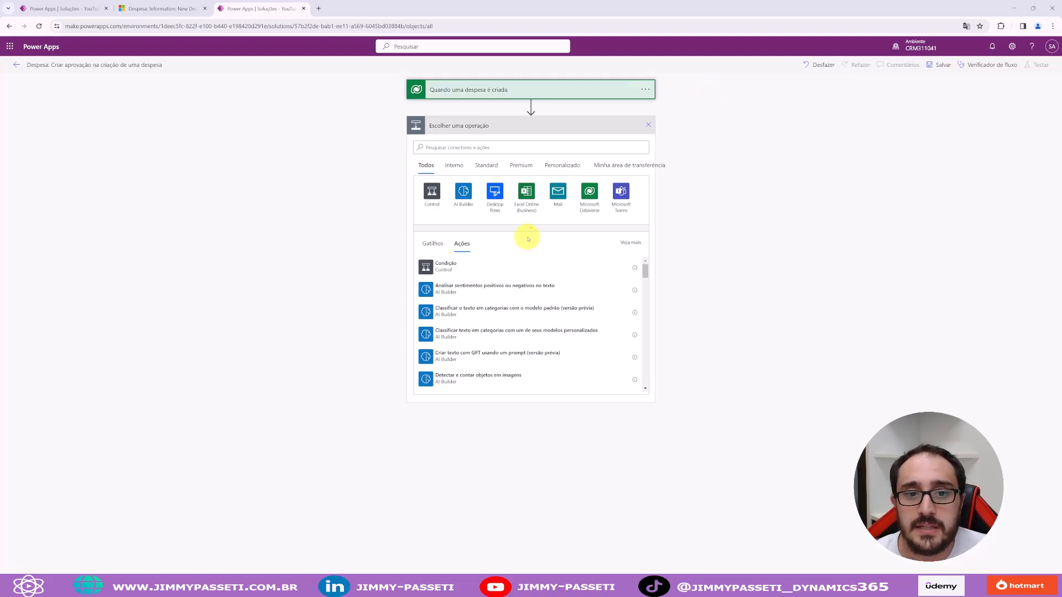
Add a Condition below the trigger and set its first value to an empty() expression on the trigger's Aprovador (Valor)
left_click(433, 191)
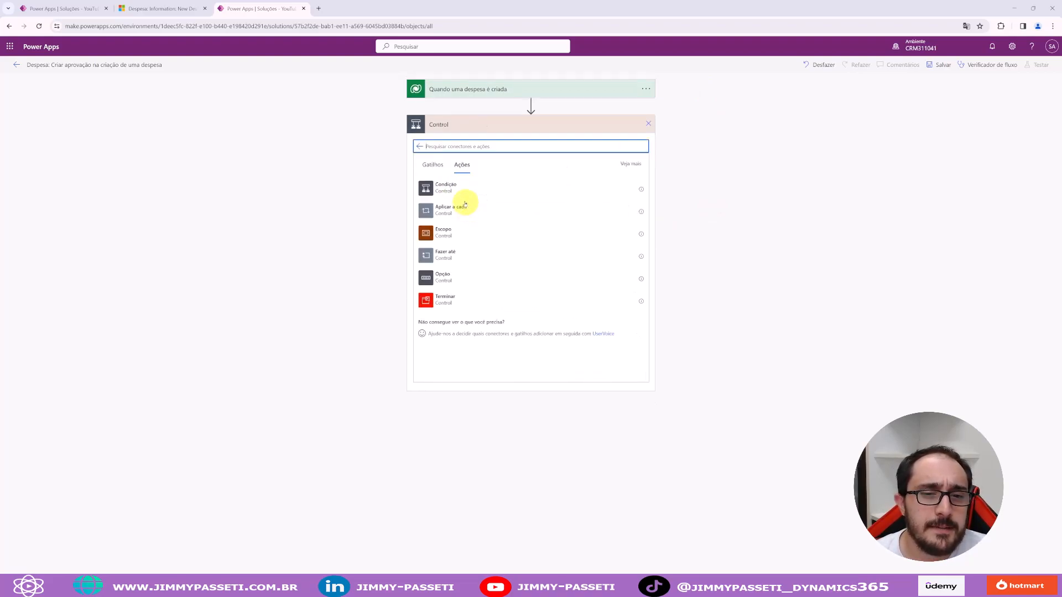
left_click(461, 192)
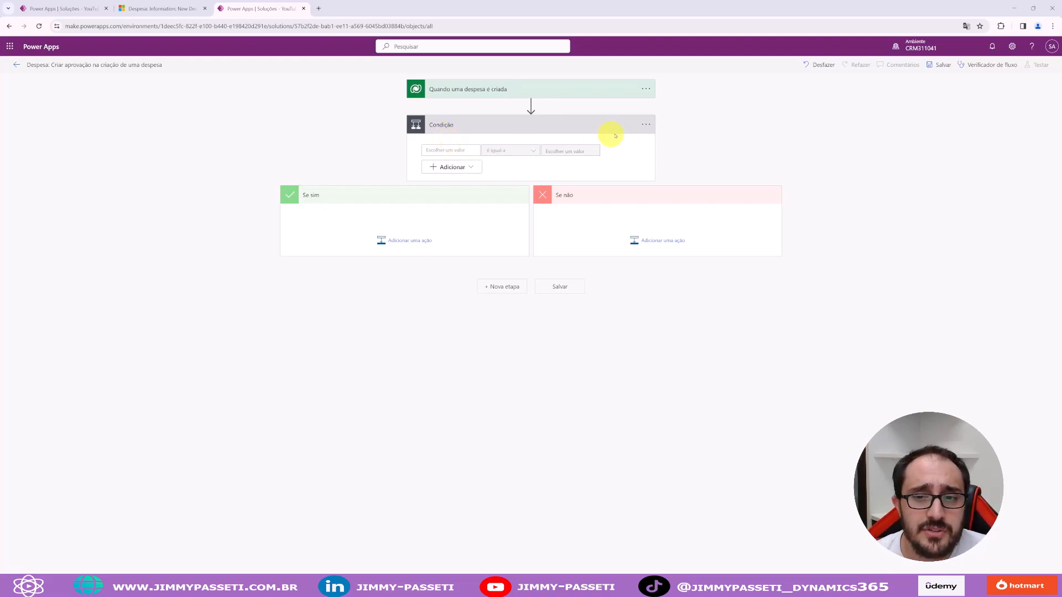
left_click(450, 151)
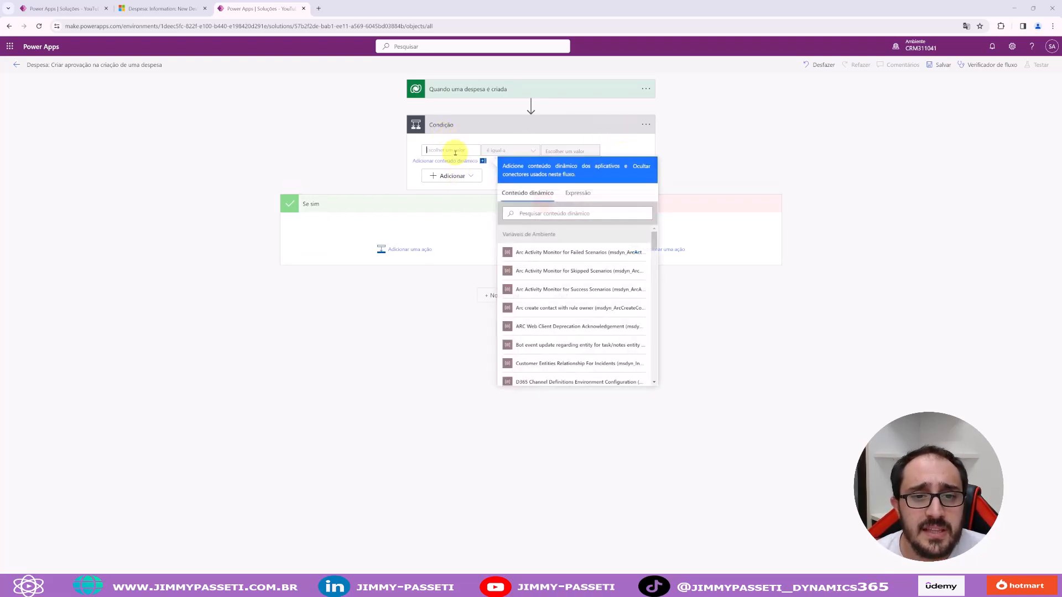
left_click(575, 200)
type("empty(")
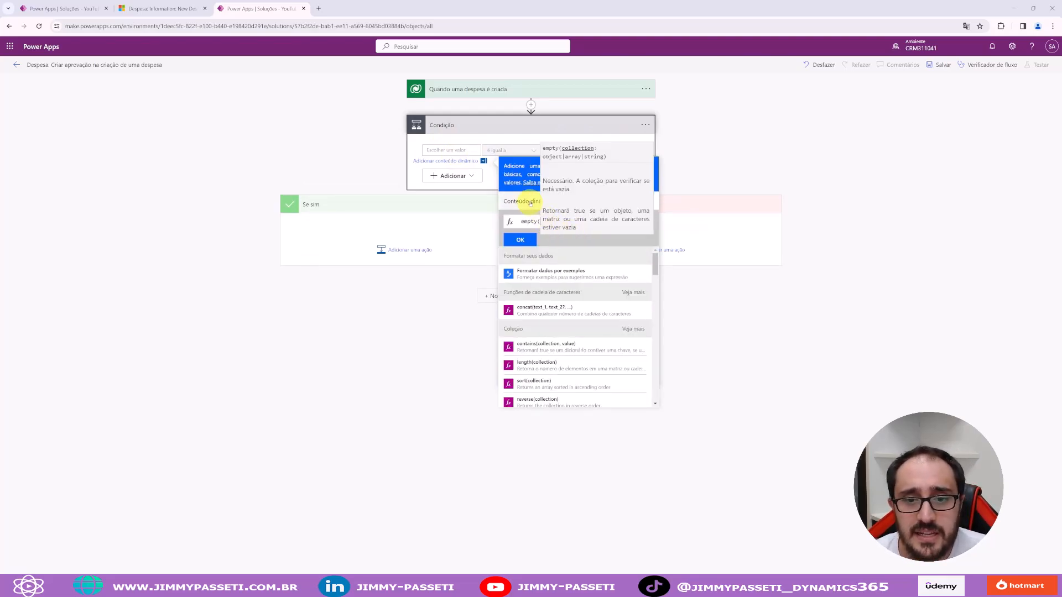
left_click(530, 202)
scroll(600, 310, "down", 10)
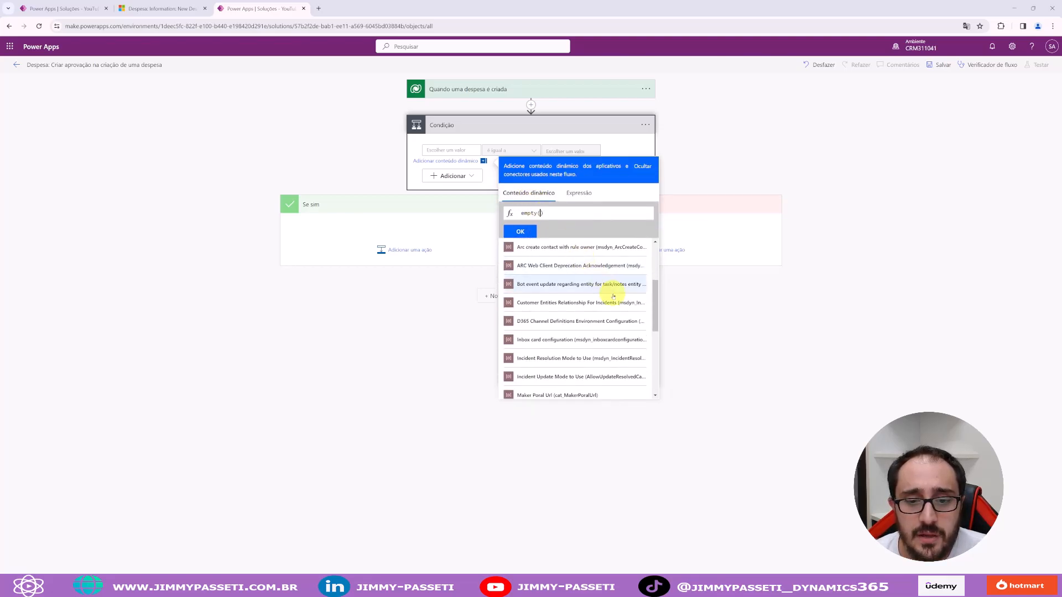
scroll(605, 330, "down", 1)
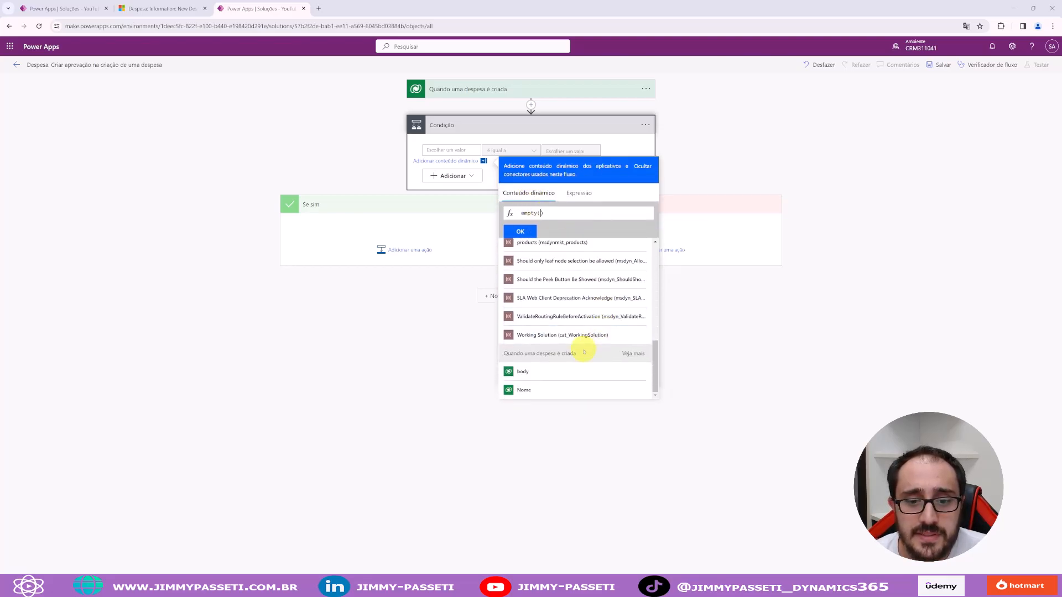
left_click(631, 357)
left_click(566, 301)
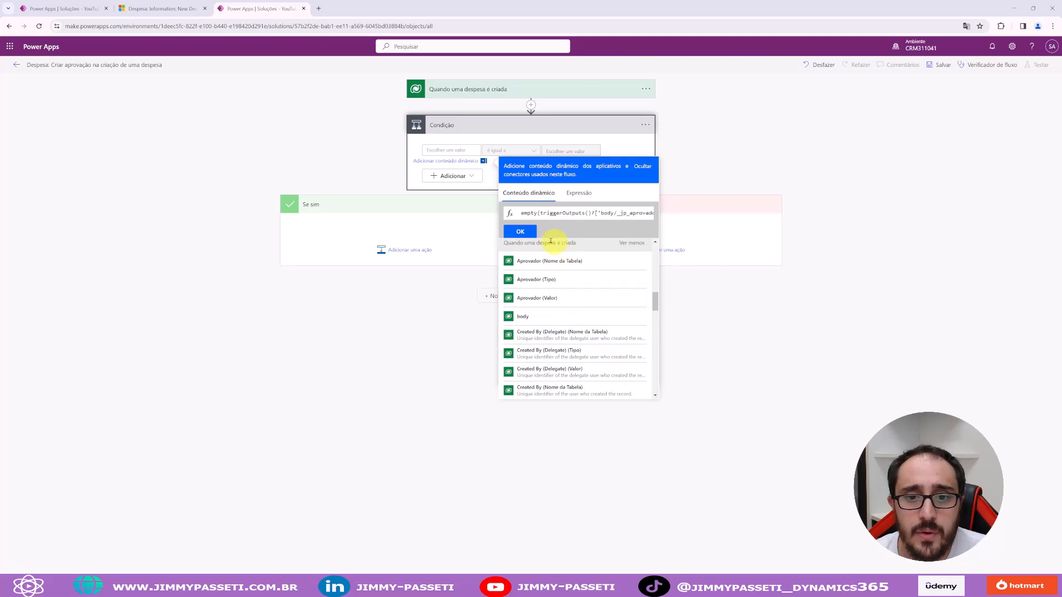
left_click(520, 231)
Set the condition's comparison value to the expression true
left_click(545, 151)
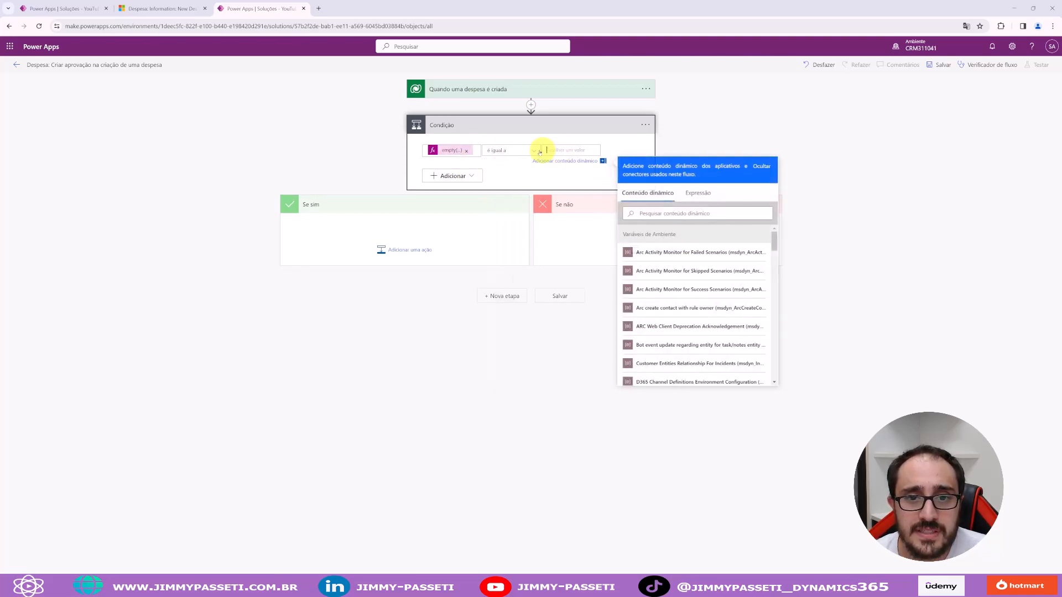
left_click(698, 201)
type("true")
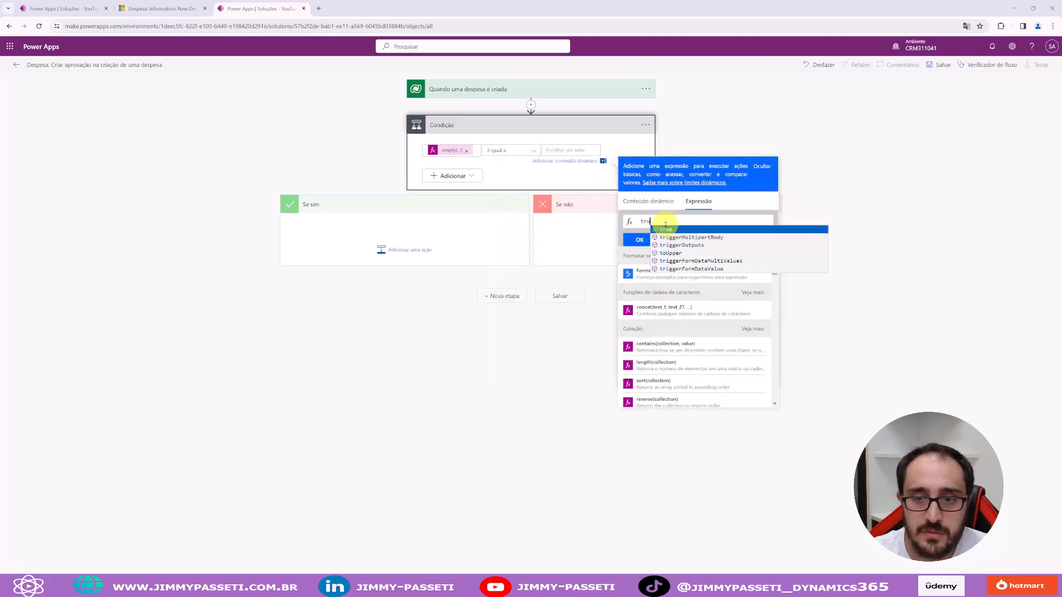
left_click(639, 239)
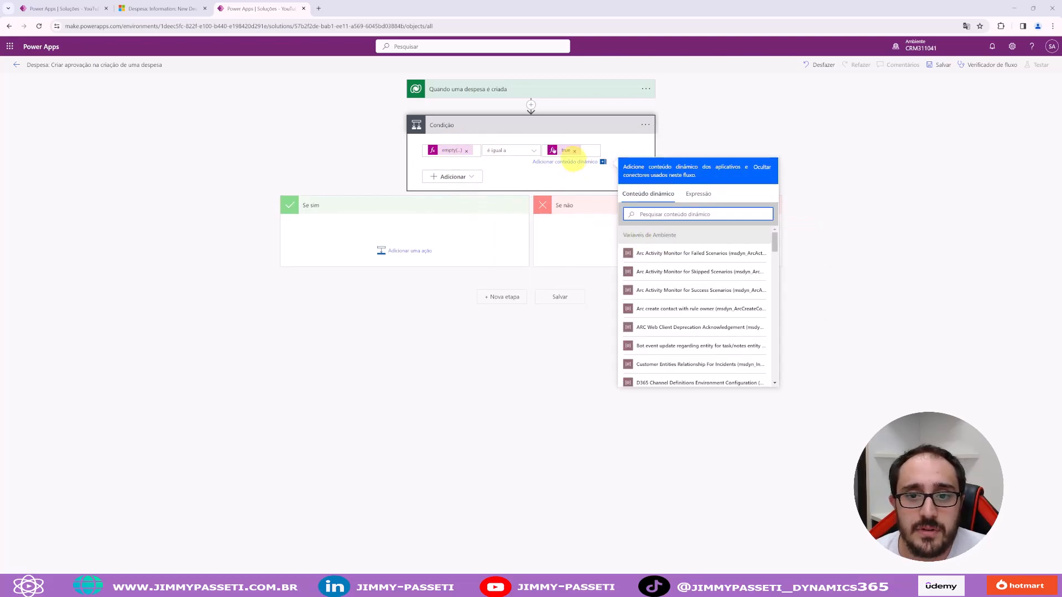
Rename the condition to "Aprovador não contem dados"
left_click(645, 125)
left_click(685, 139)
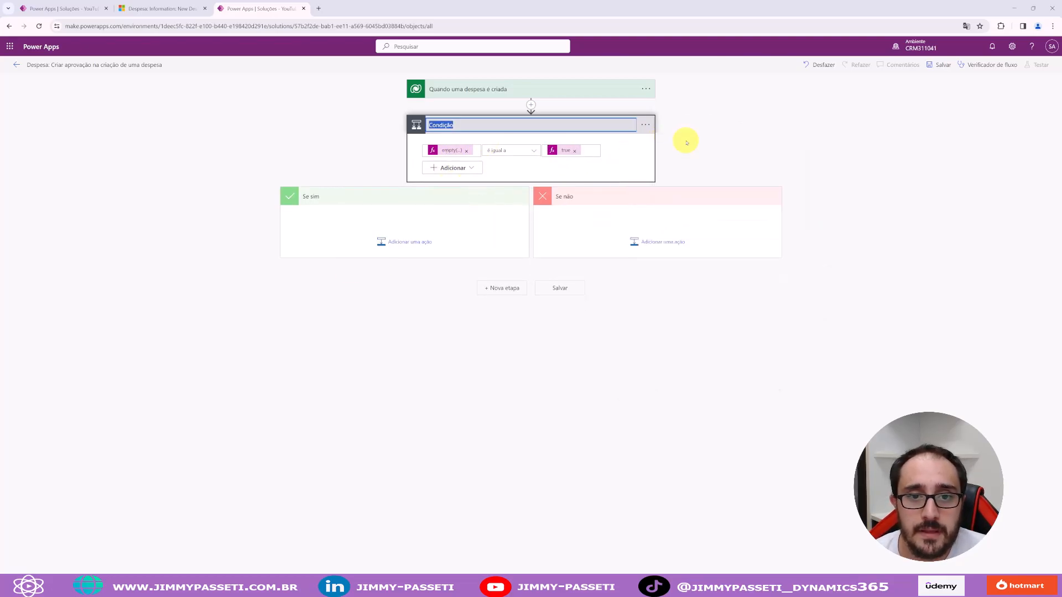
type("Aprovador não contem")
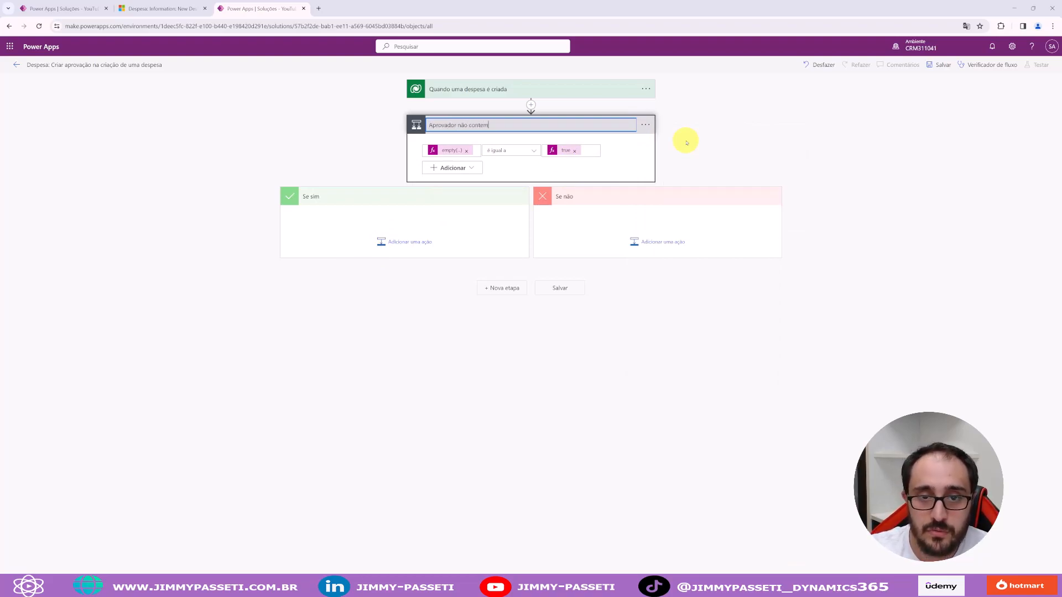
type("dados")
key("Return")
Rename the condition to "Aprovador contem dados"
left_click(645, 125)
left_click(681, 145)
left_click(469, 124)
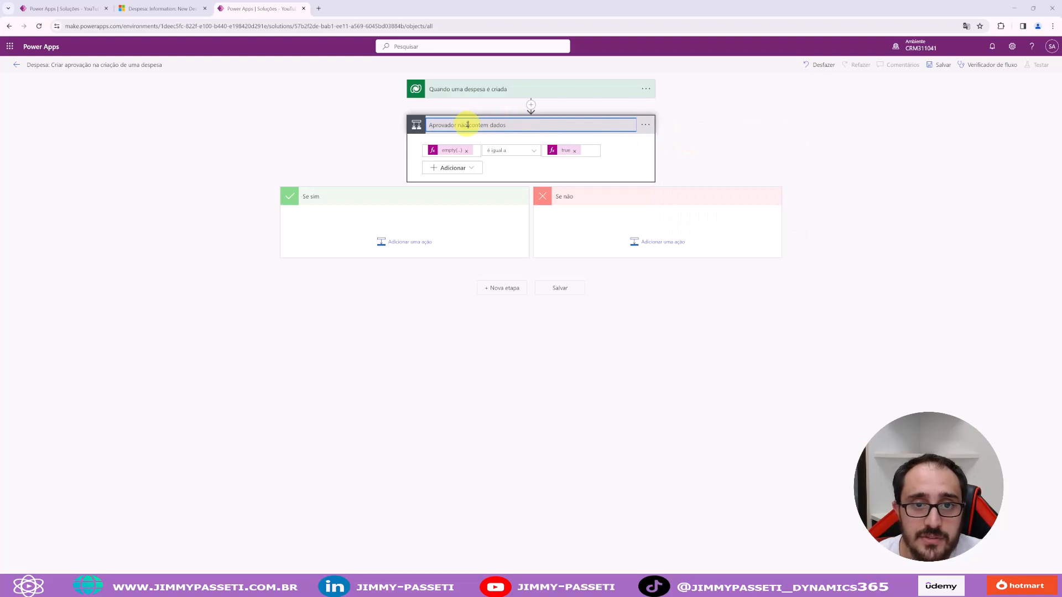
key("Return")
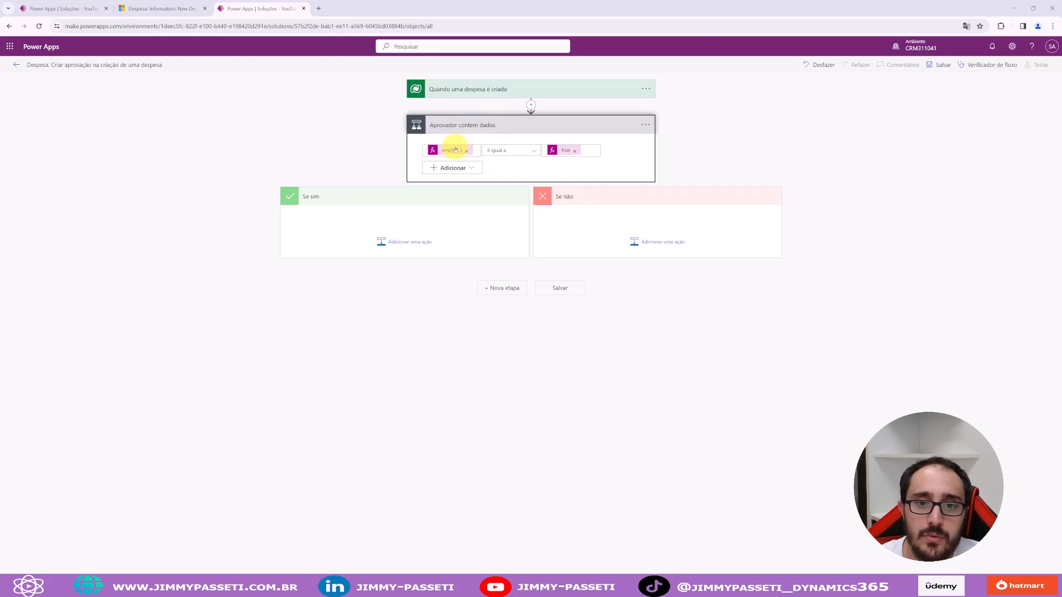
Replace the condition's comparison value with the expression false
left_click(574, 151)
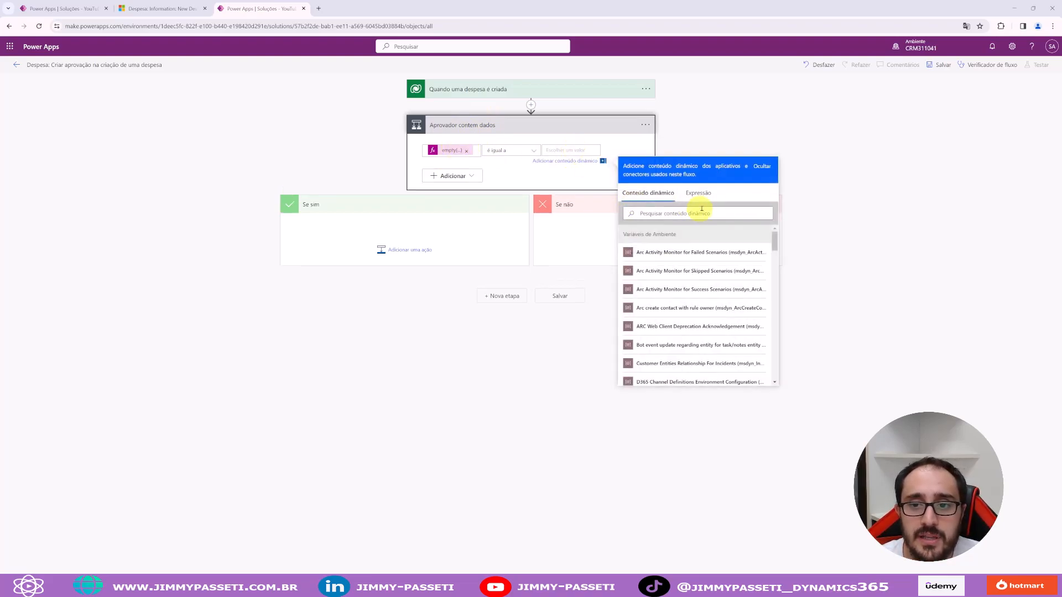
left_click(698, 193)
type("false")
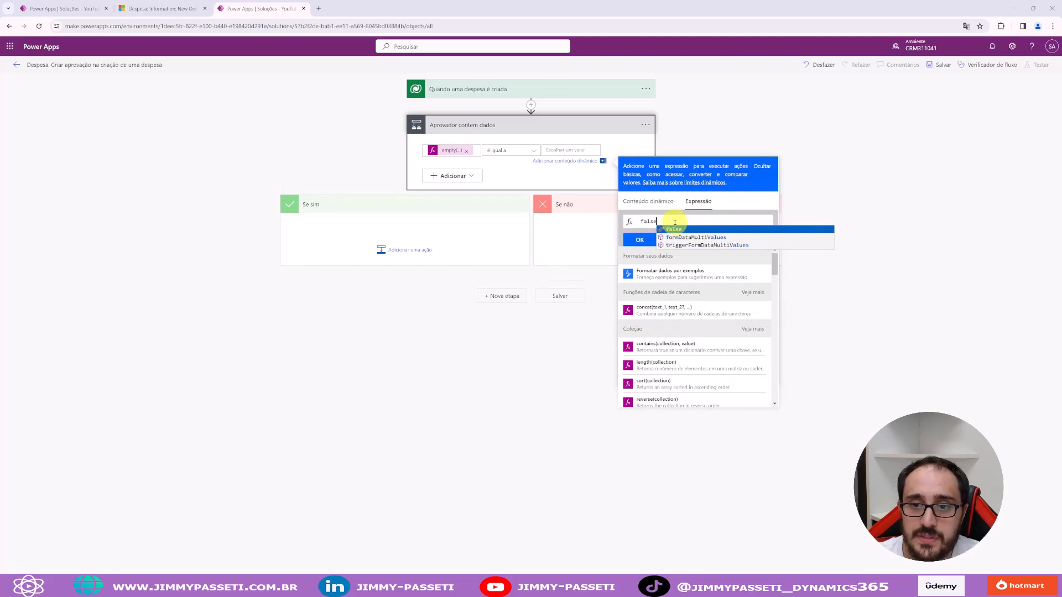
left_click(651, 239)
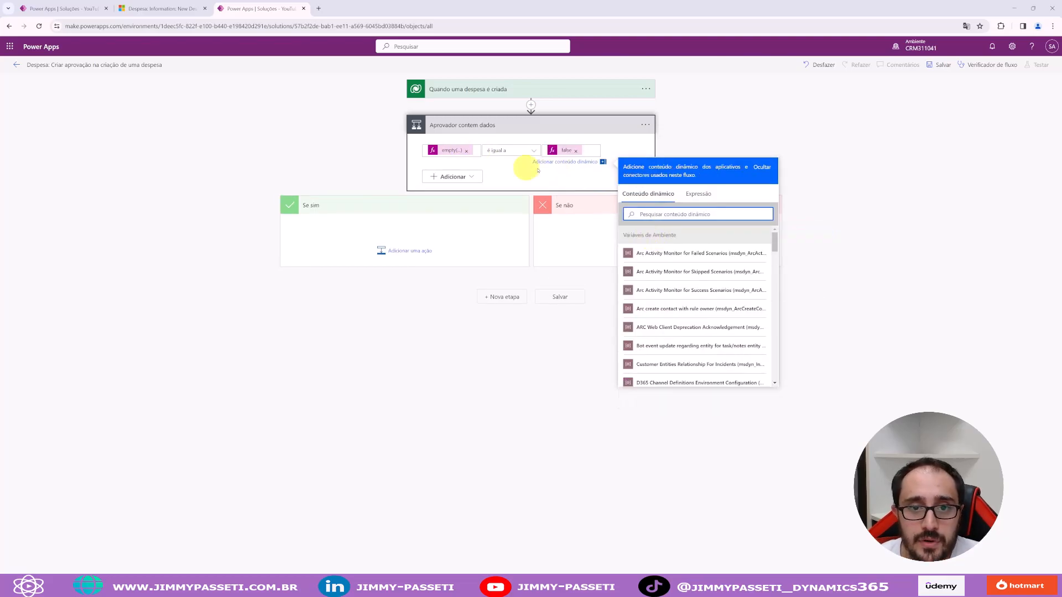
left_click(465, 213)
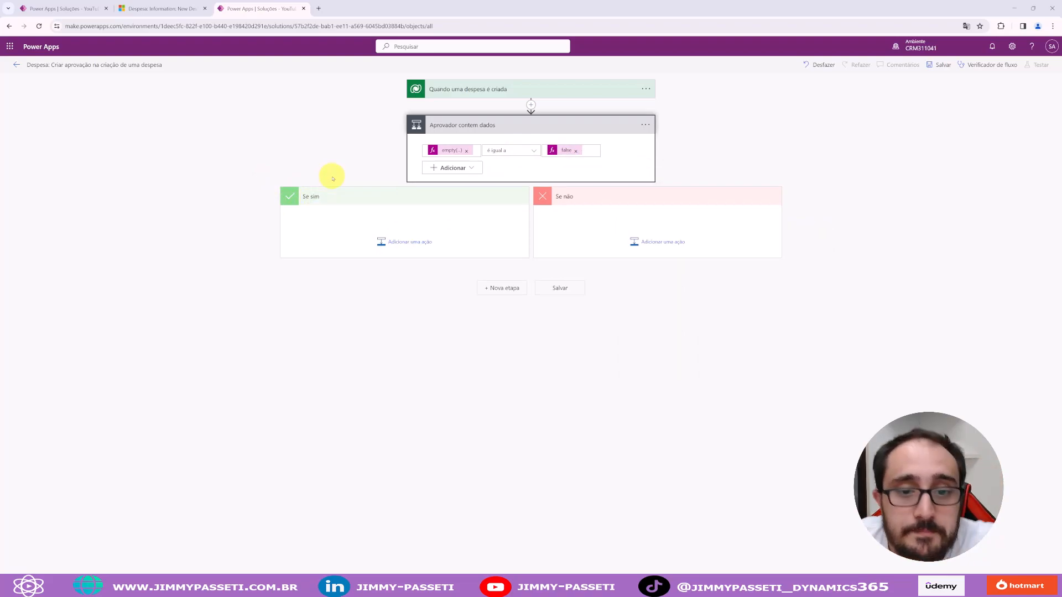
Add the "Iniciar e aguardar uma aprovação" action to the "Se sim" branch with type "Aprovar/Rejeitar – Primeiro a responder"
left_click(412, 242)
type("appr")
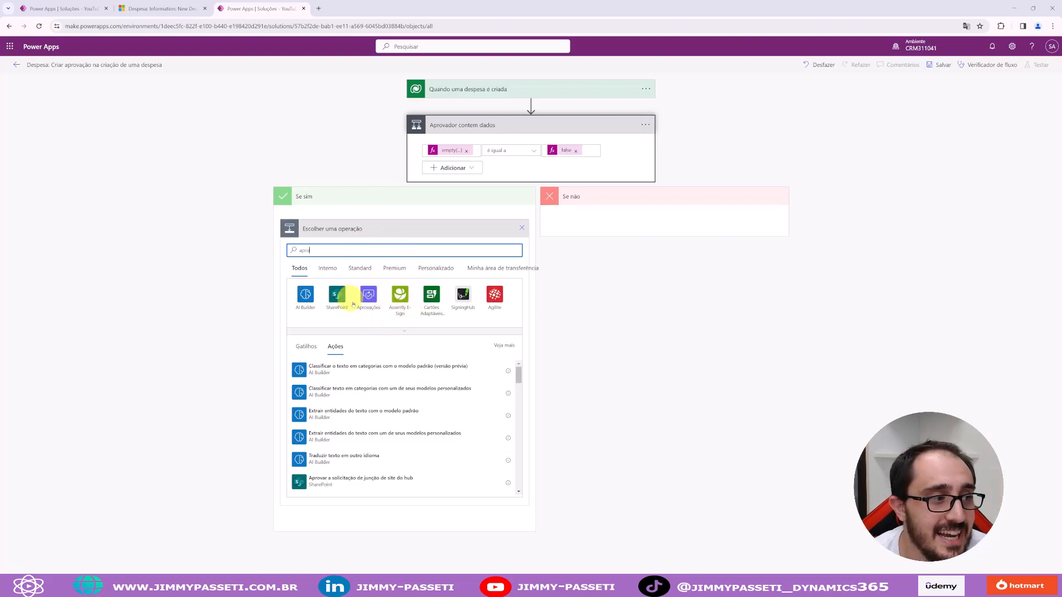
left_click(368, 295)
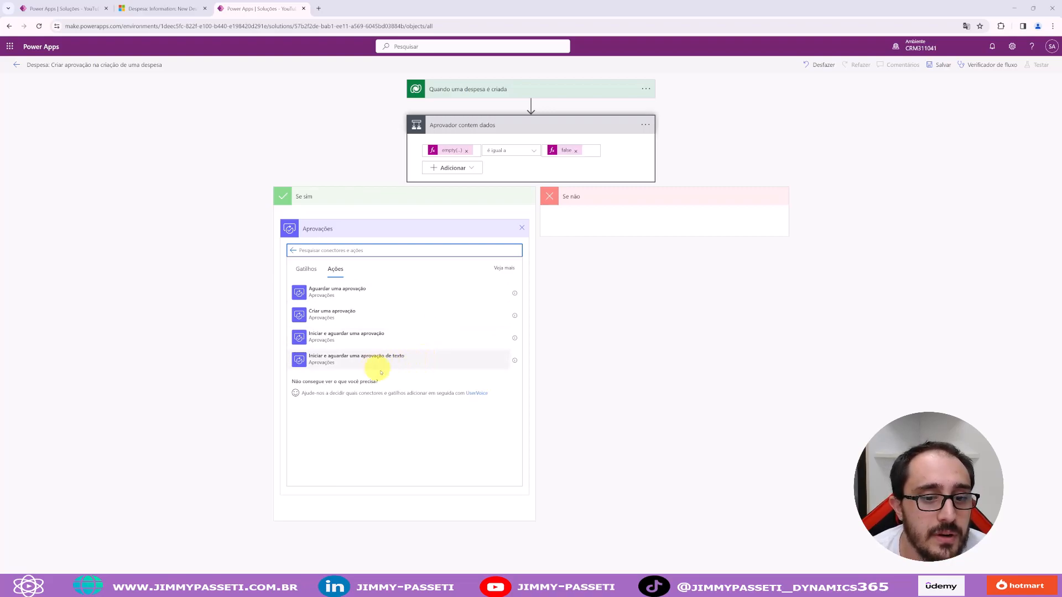
left_click(366, 339)
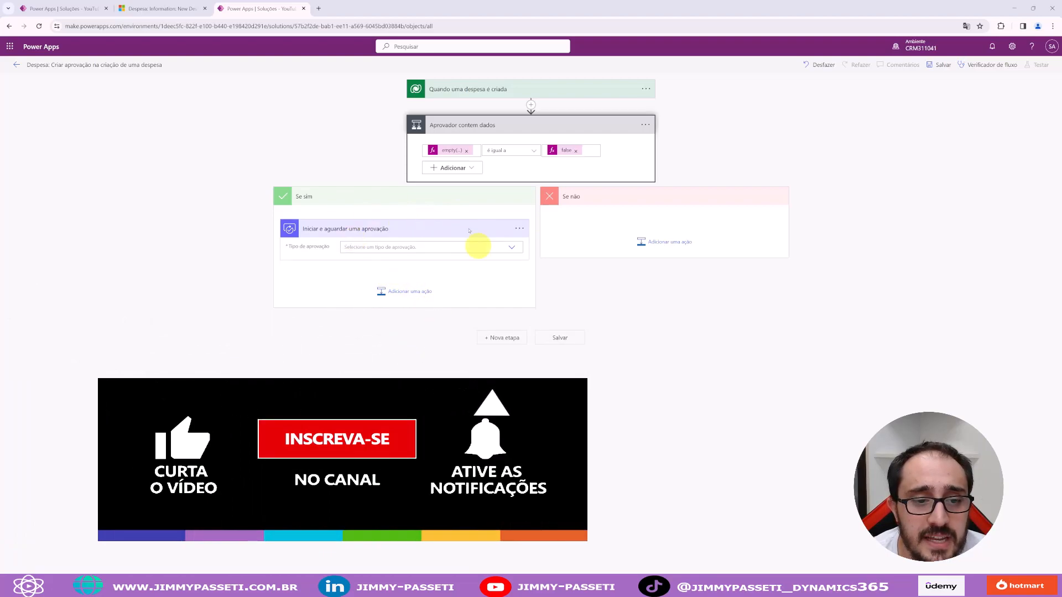
left_click(346, 247)
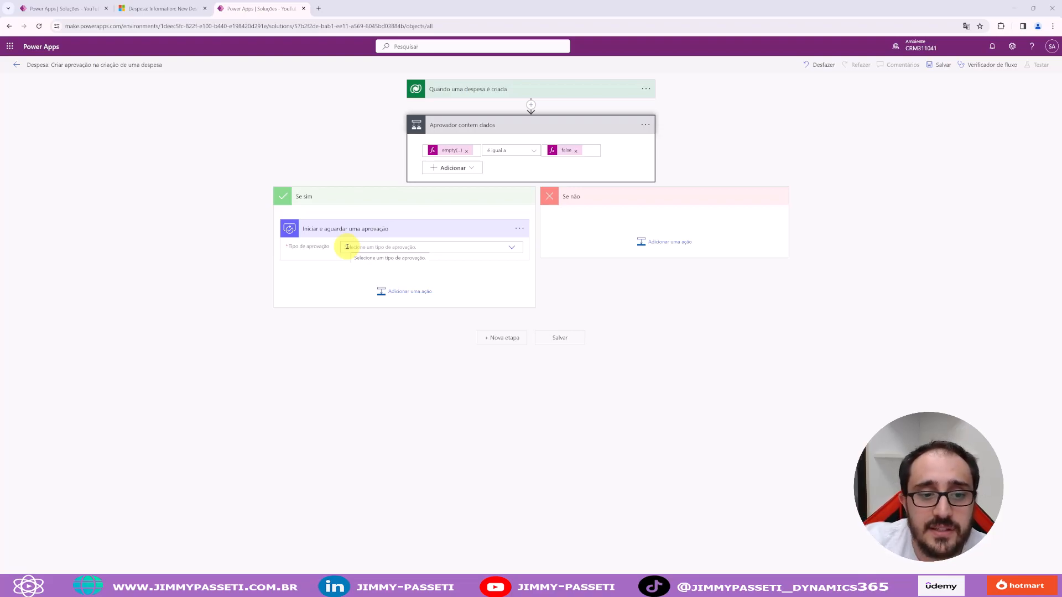
left_click(511, 247)
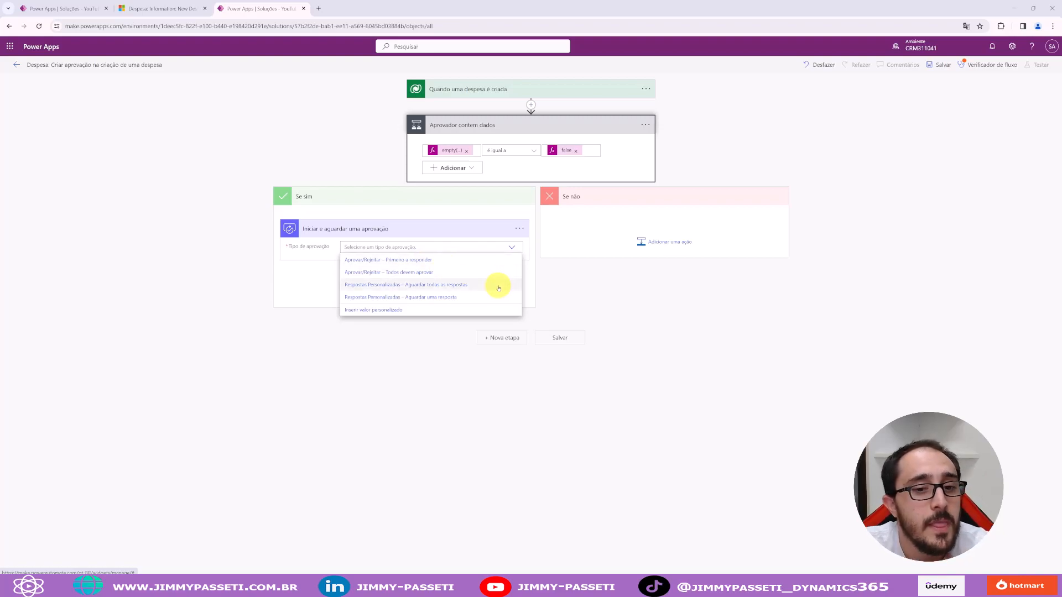
left_click(435, 260)
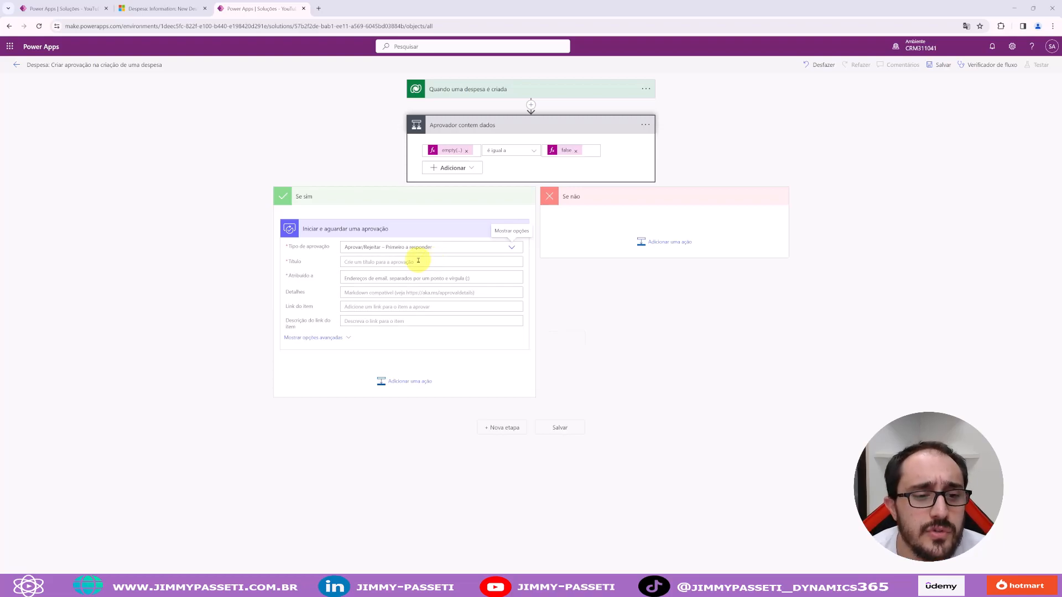
Set the approval's title to "Despesa - " followed by the trigger's Nome value, checking the Nome field on the Despesa form
left_click(397, 262)
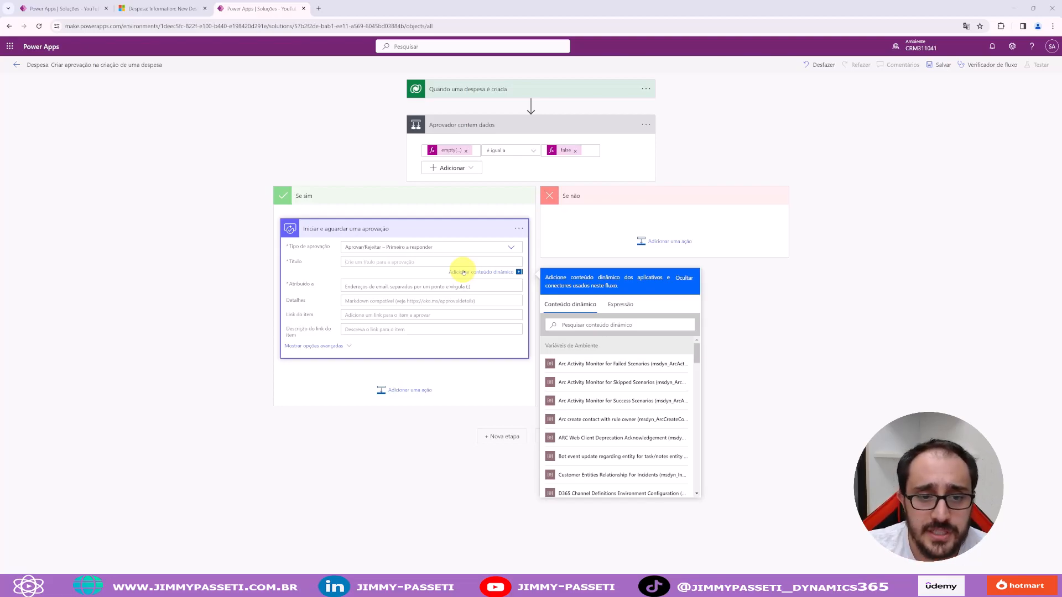
type("Dep")
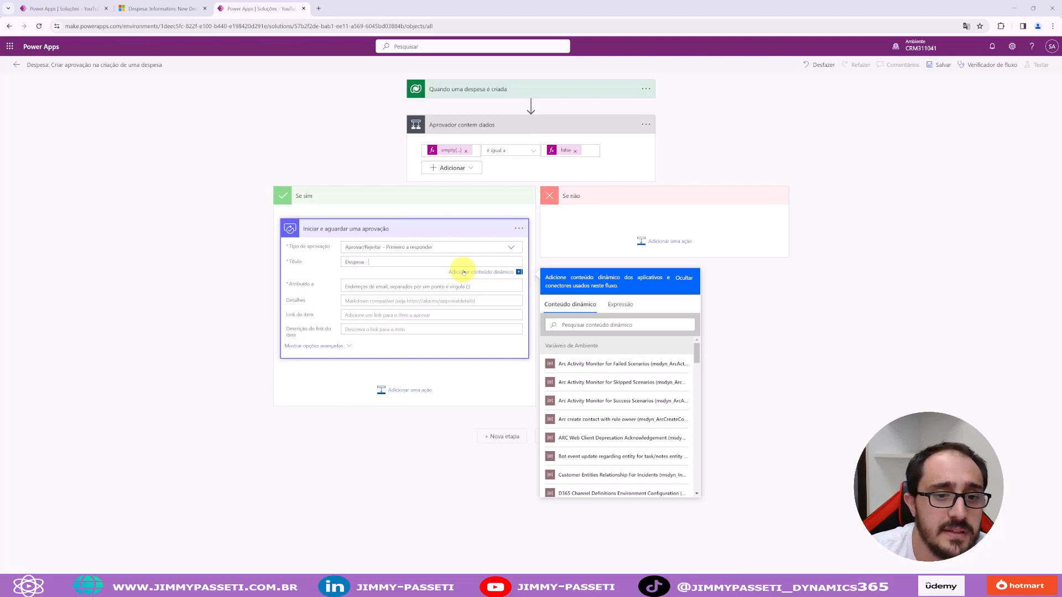
left_click(616, 326)
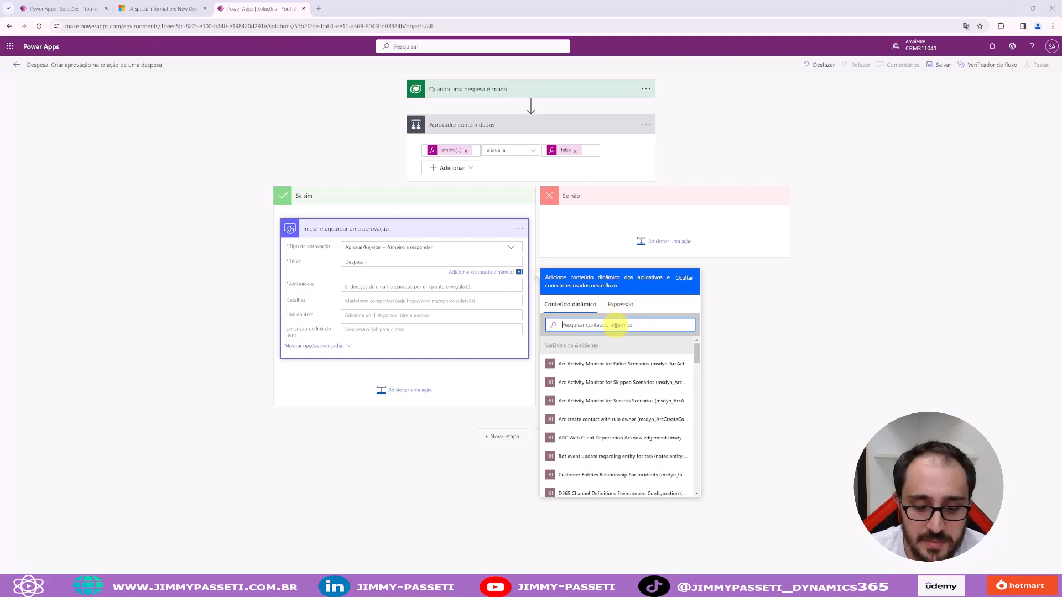
type("nome")
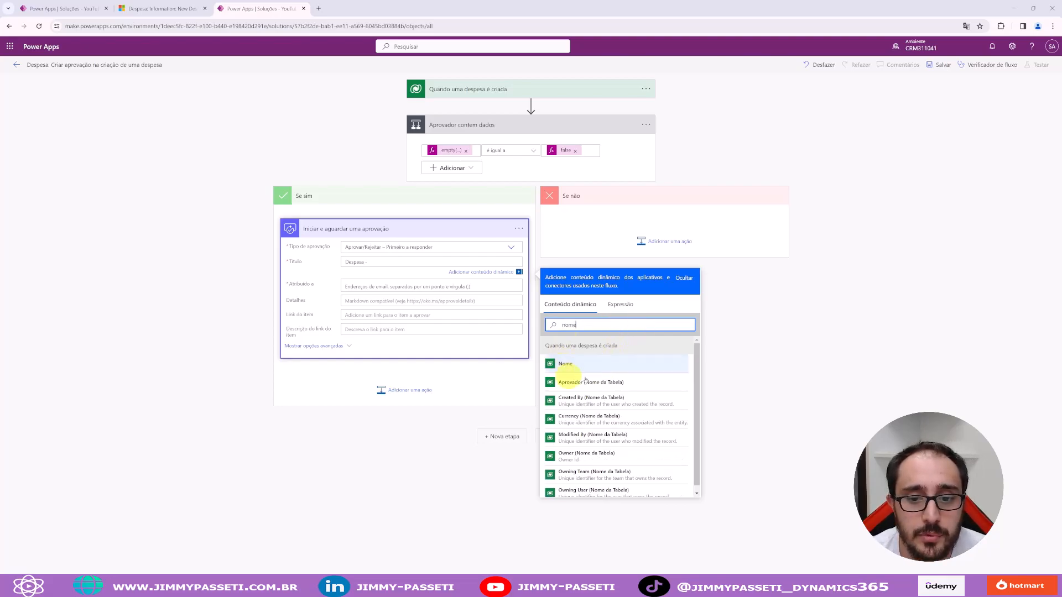
left_click(147, 8)
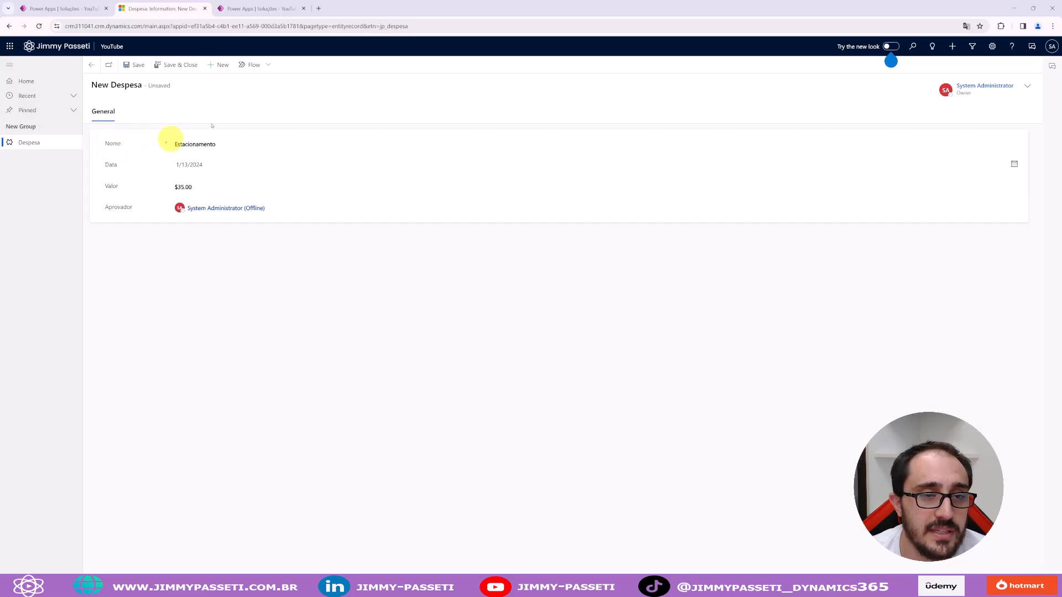
left_click(259, 8)
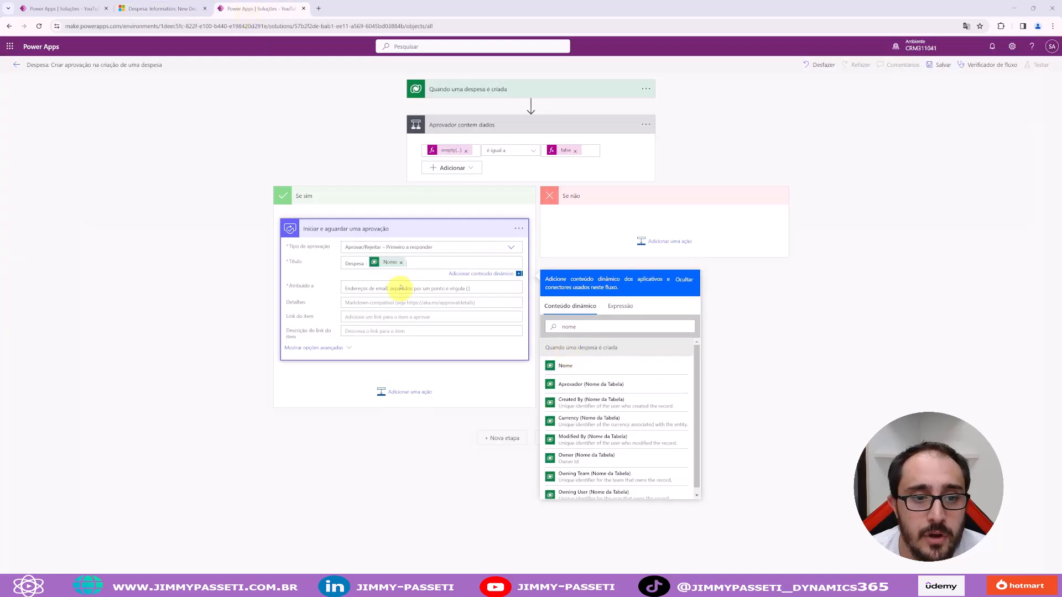
Switch to the new Despesa form in Dynamics 365 and view the Aprovador's contact card for the approval assignee's e-mail
left_click(373, 289)
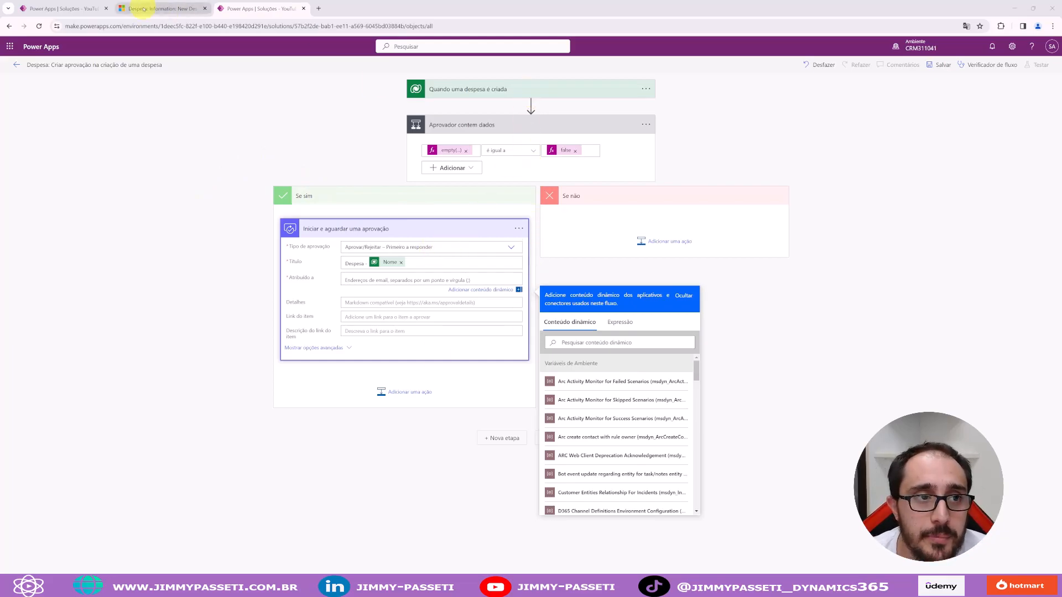
left_click(160, 8)
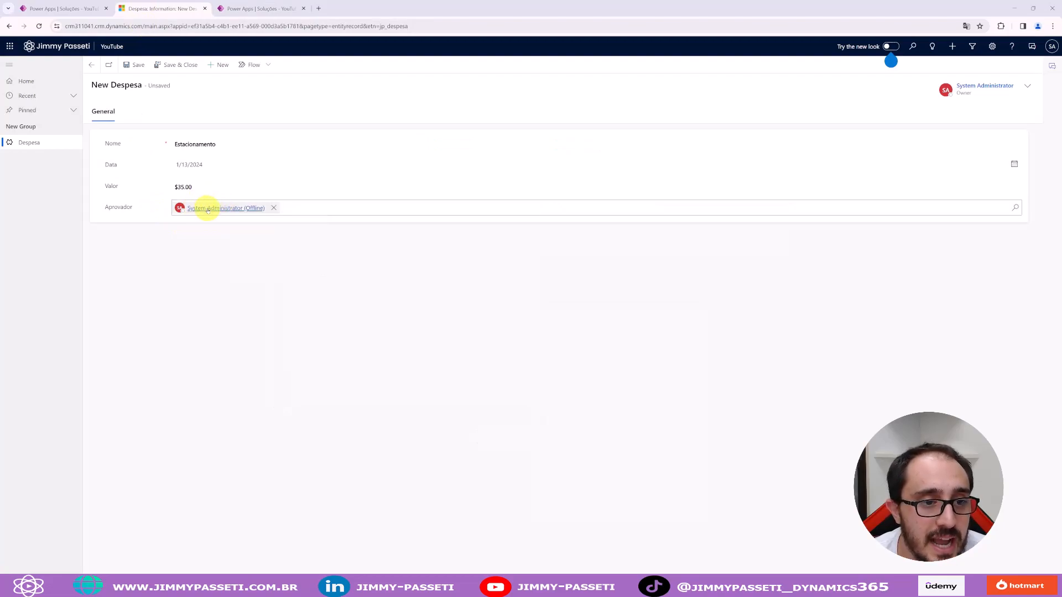
left_click(208, 209)
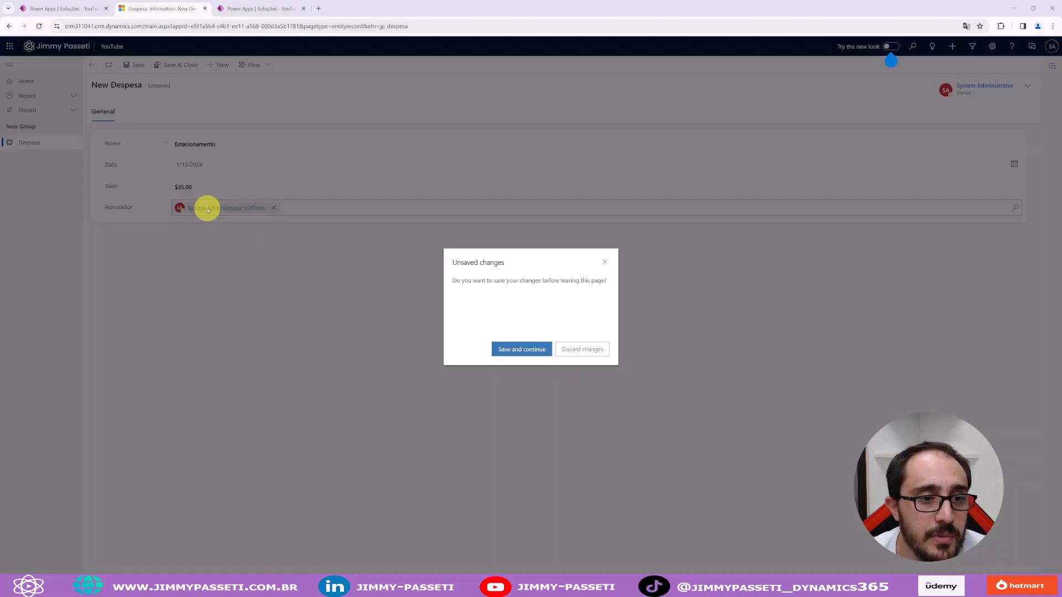
left_click(605, 262)
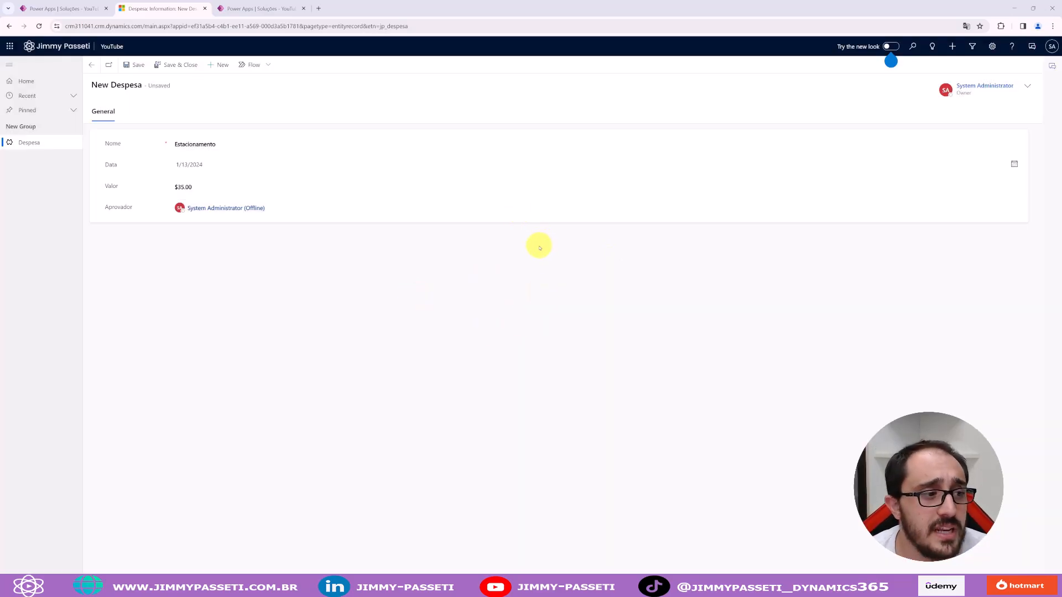
mouse_move(235, 207)
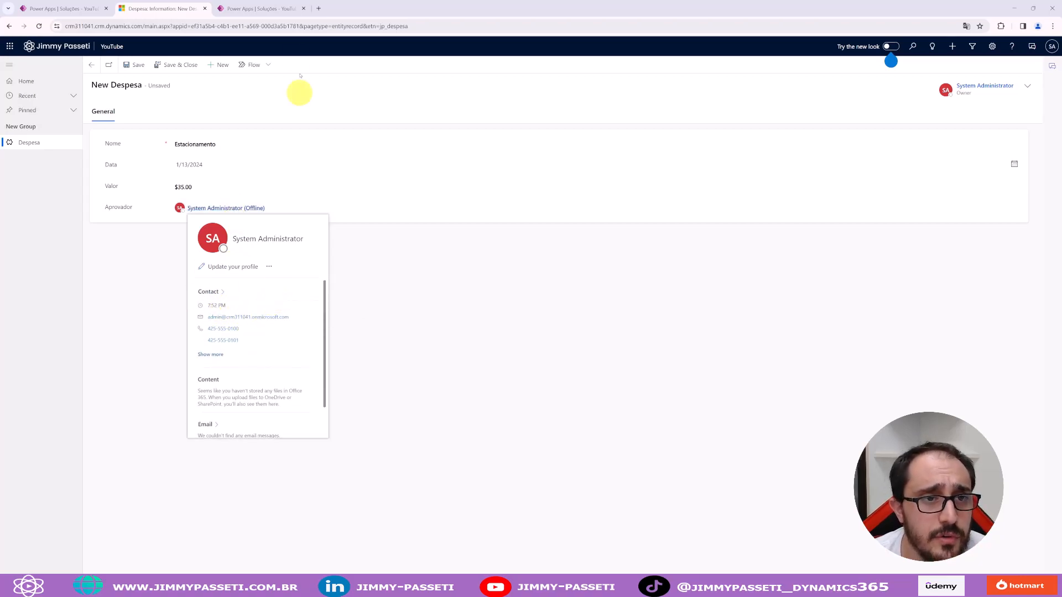
Return to the flow and add the Dataverse "Obter uma linha por ID" action to the "Se sim" branch, placing it before the approval action
left_click(261, 8)
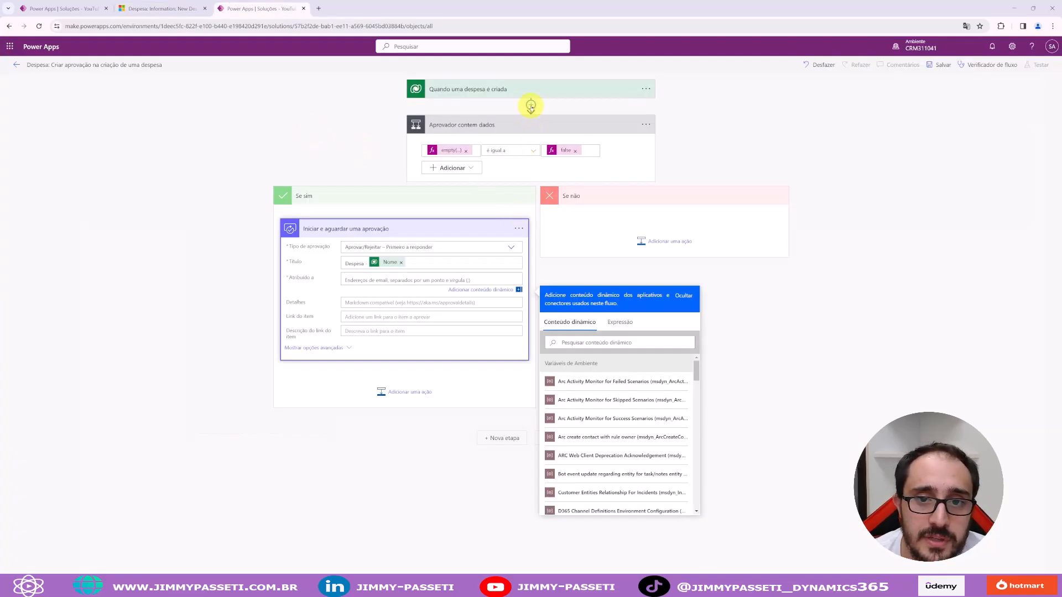
left_click(433, 230)
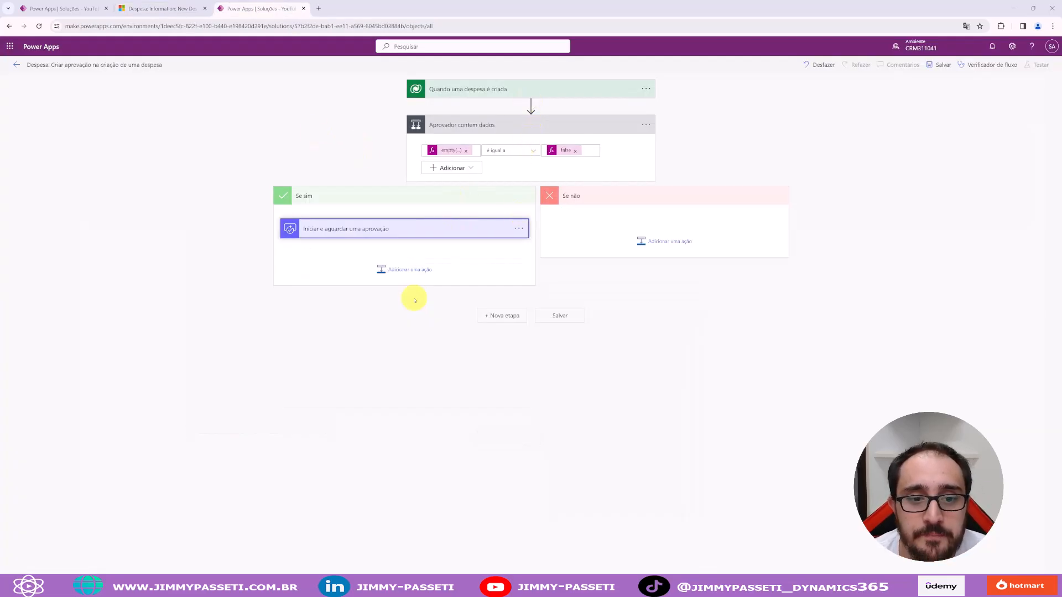
left_click(407, 270)
left_click(459, 331)
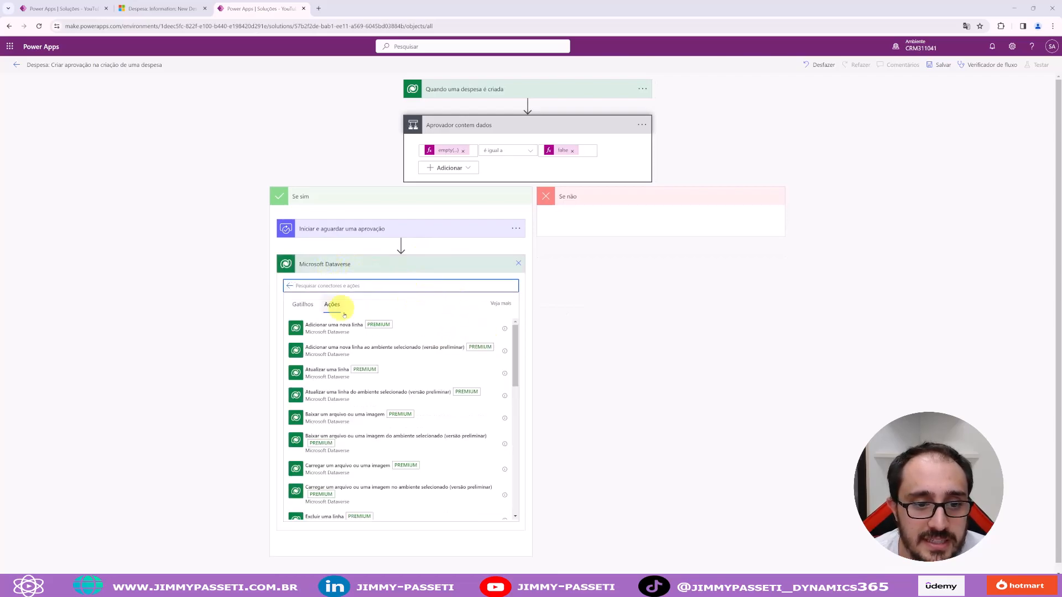
scroll(367, 416, "down", 2)
scroll(375, 372, "down", 5)
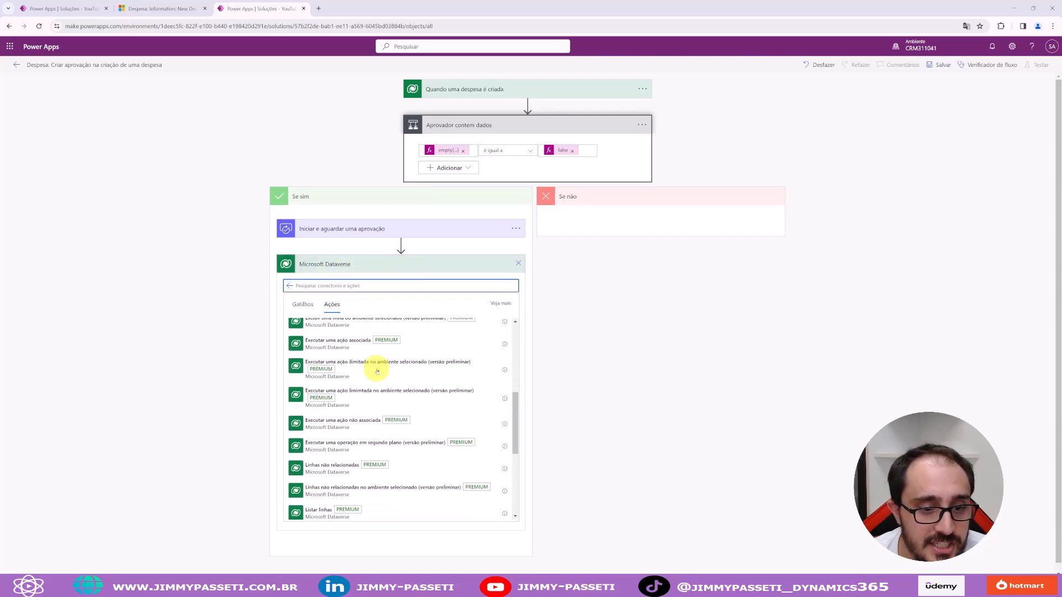
left_click(329, 363)
left_click_drag(380, 231, 414, 320)
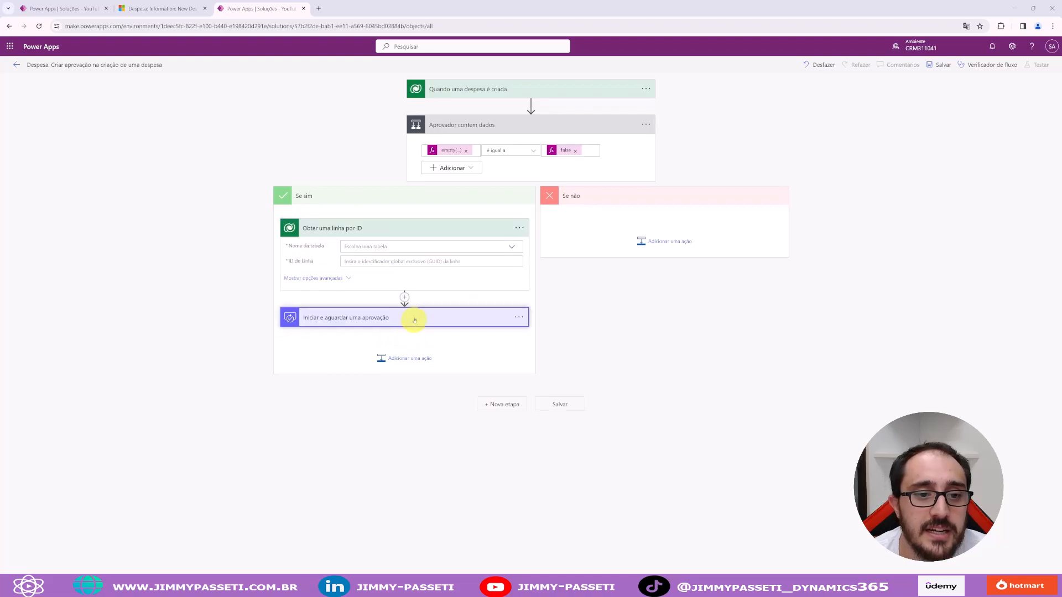
Set the table of the "Obter uma linha por ID" action to Users
left_click(376, 246)
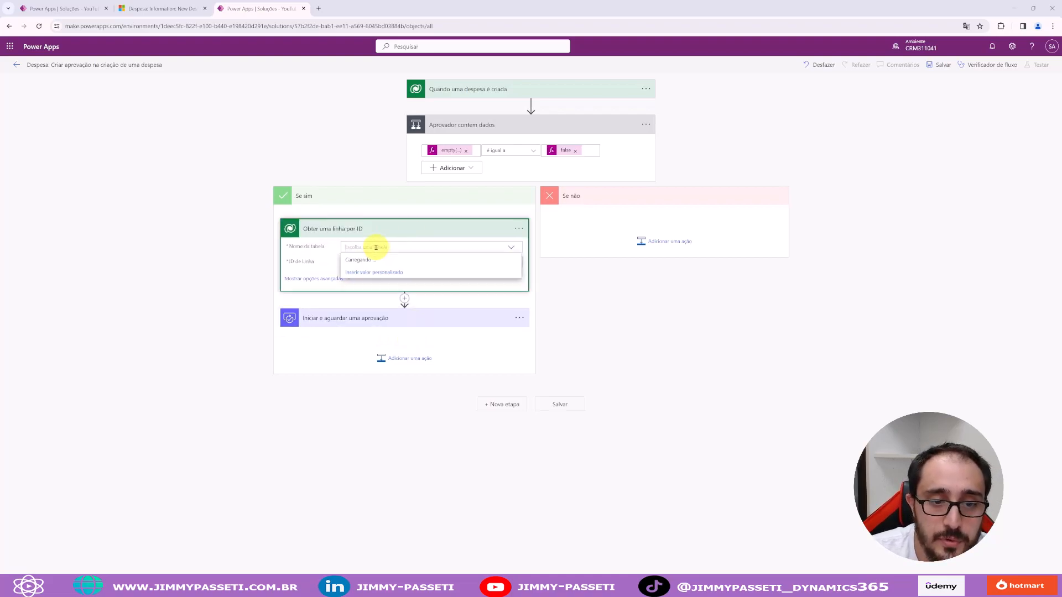
type("usuá")
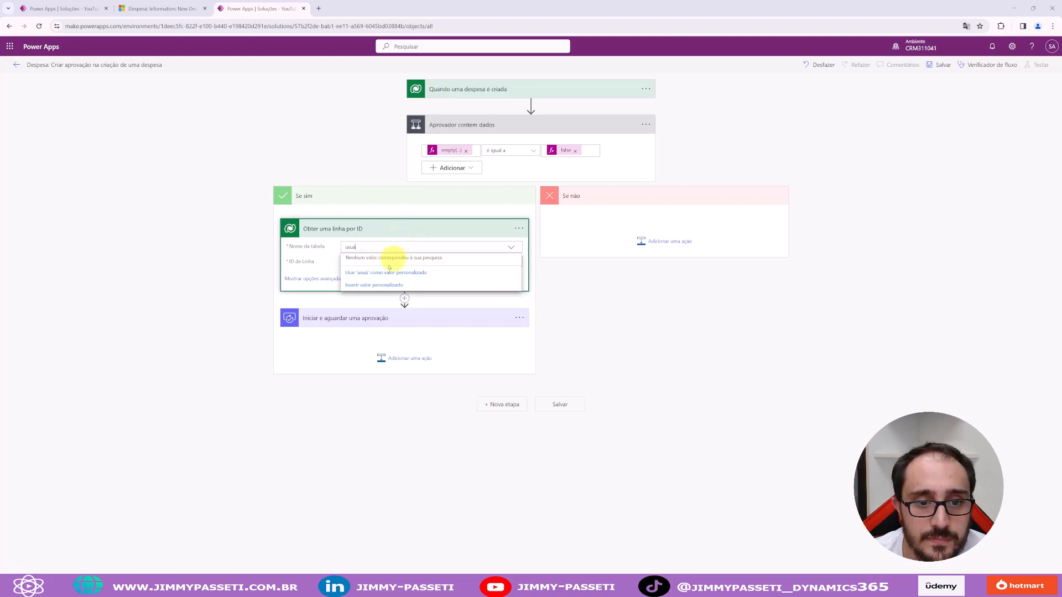
key("BackSpace")
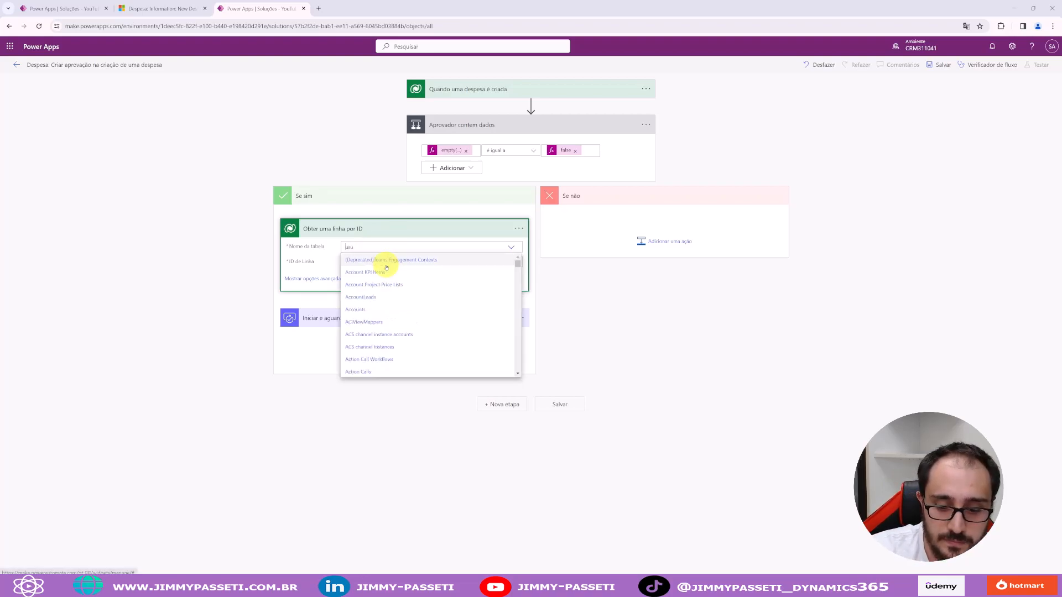
type("er")
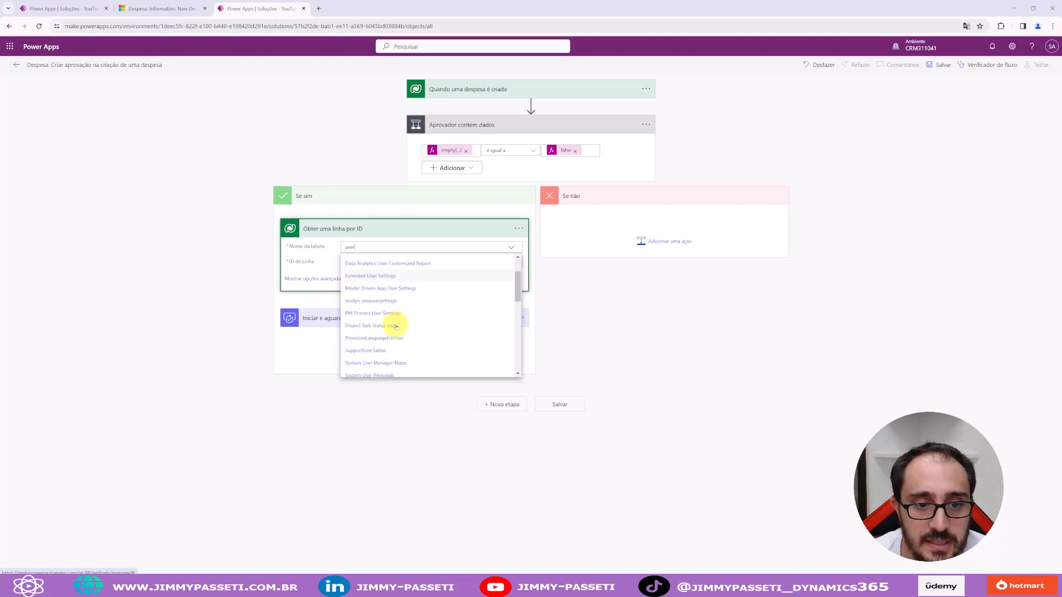
scroll(393, 338, "down", 3)
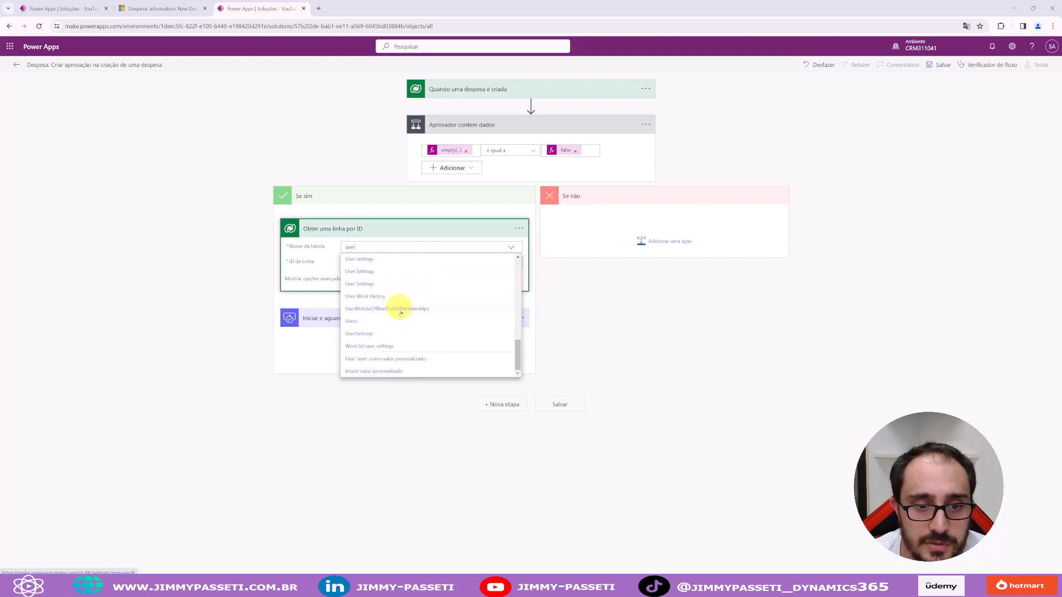
left_click(362, 327)
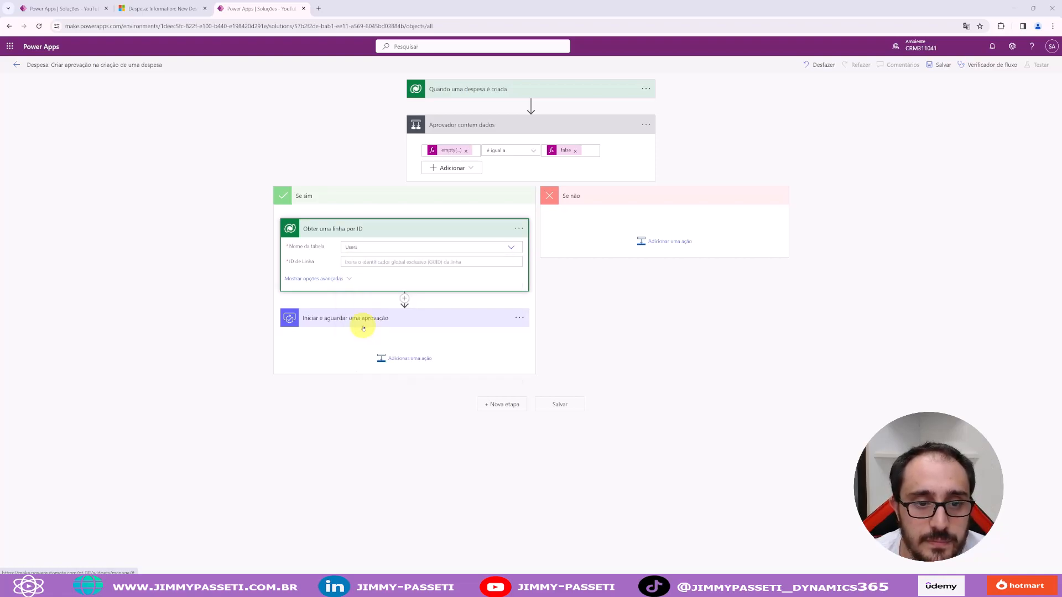
Set the row ID of the Users lookup to the trigger's Aprovador (Valor) value
left_click(377, 264)
left_click(597, 326)
type("apro")
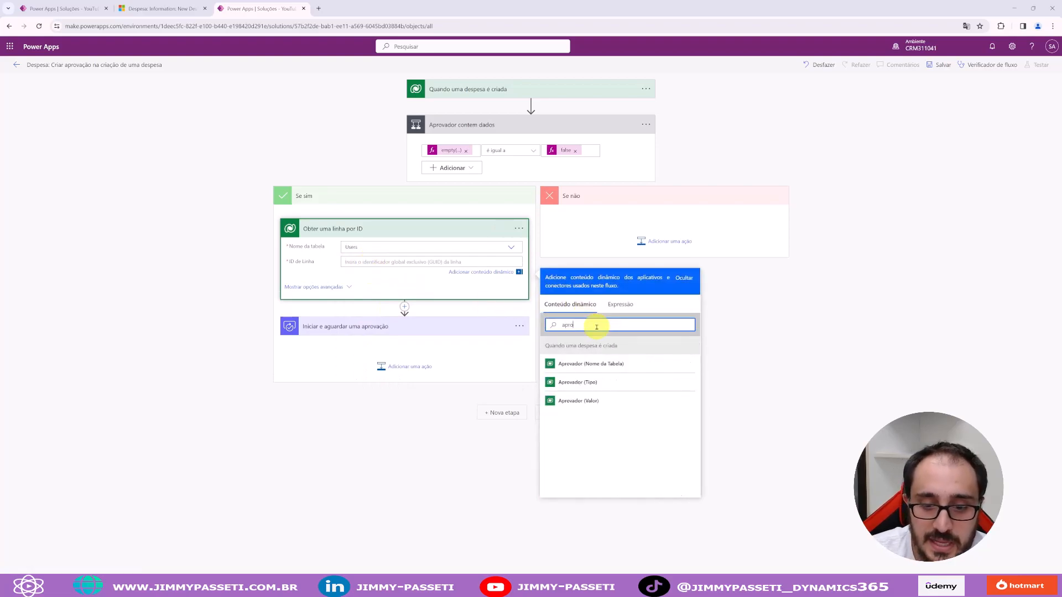
left_click(571, 404)
left_click(828, 325)
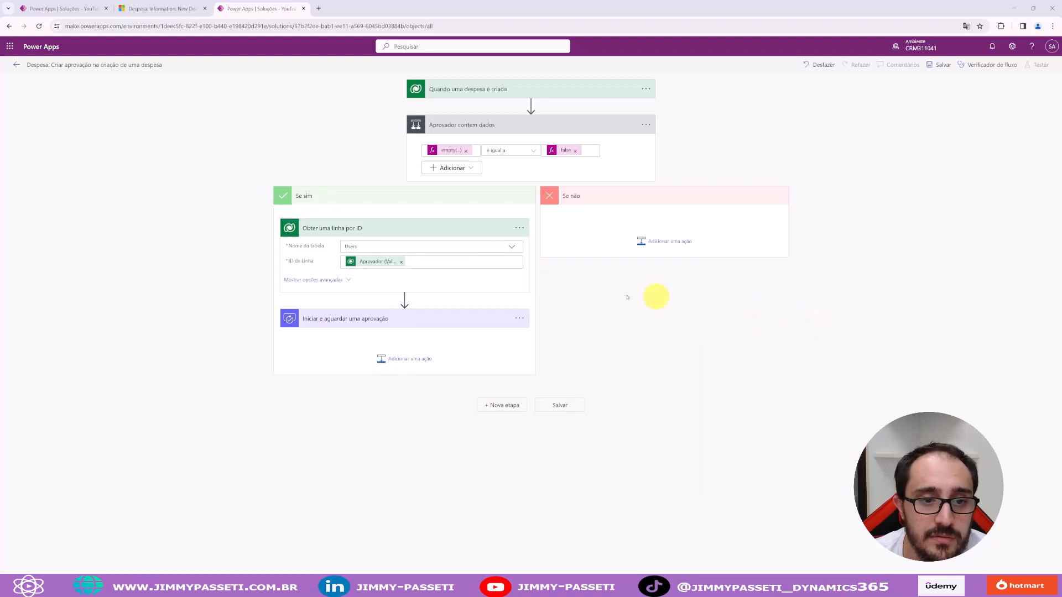
Rename the Users lookup action as "Obter uma linha por ID - Aprovador"
left_click(519, 228)
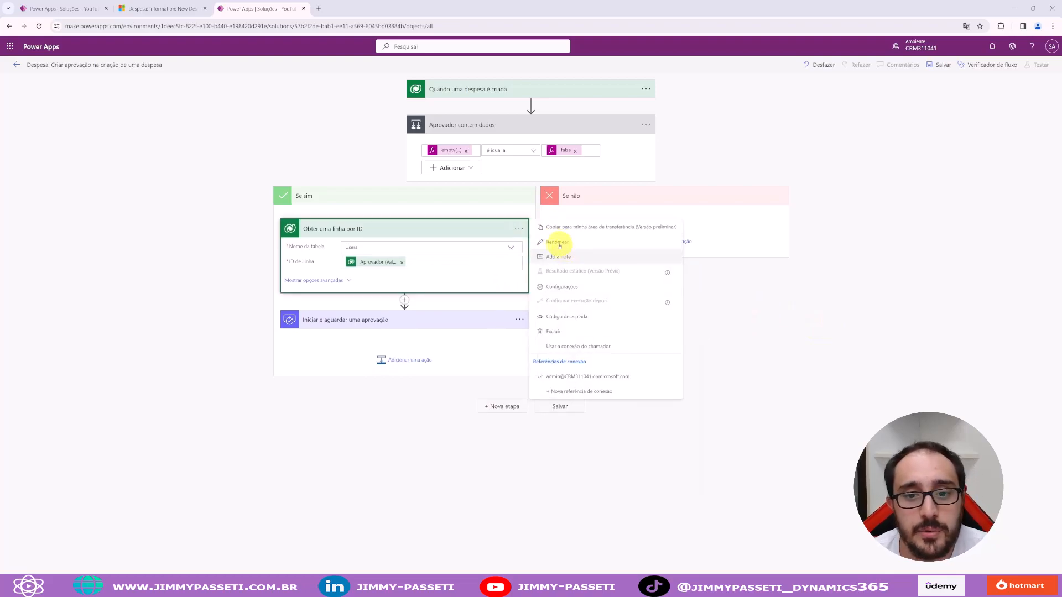
left_click(556, 242)
key("End")
type("- Aprovador")
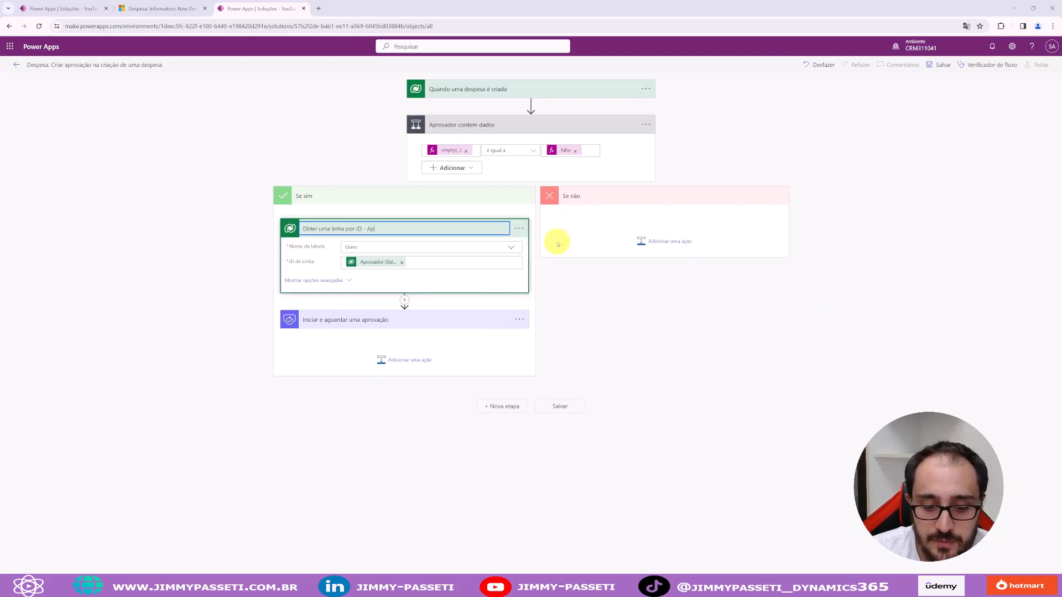
key("Return")
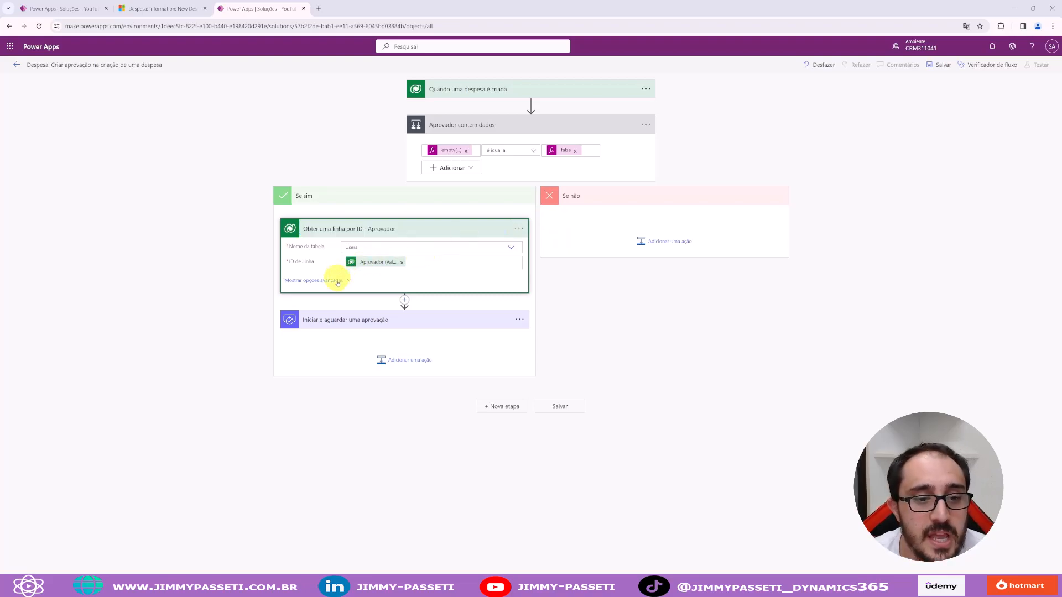
Review the advanced options of the "Obter uma linha por ID - Aprovador" action and collapse it
left_click(382, 231)
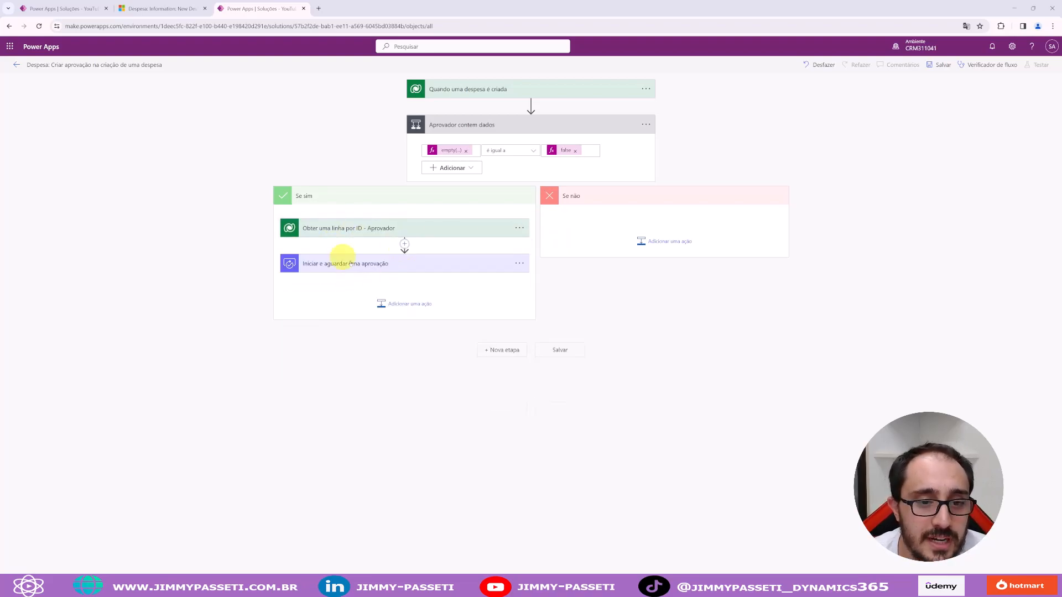
left_click(359, 230)
left_click(321, 279)
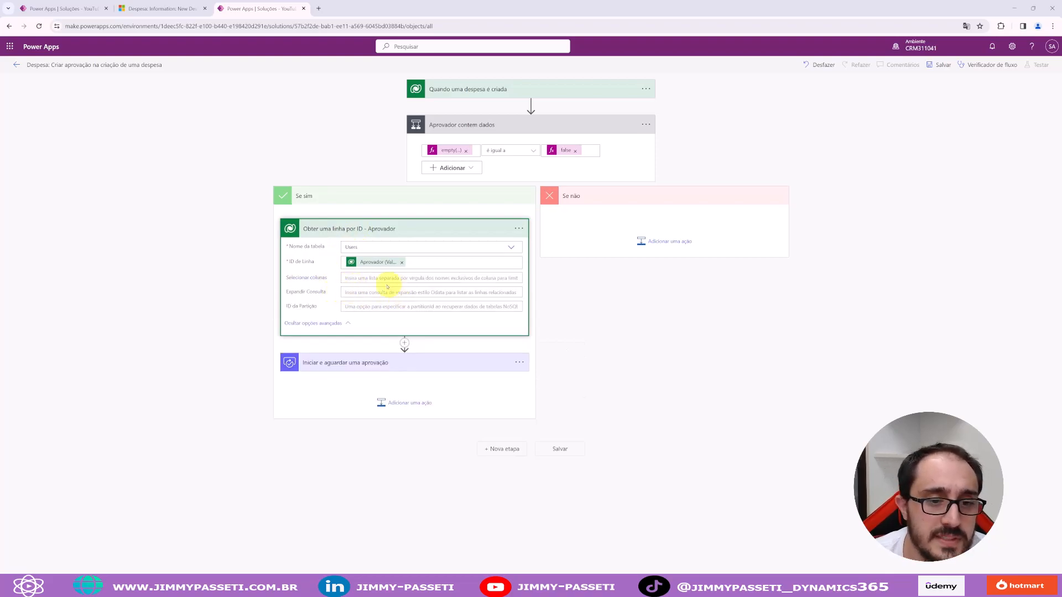
left_click(414, 227)
Assign the approval to the Primary Email value returned by "Obter uma linha por ID - Aprovador"
left_click(409, 265)
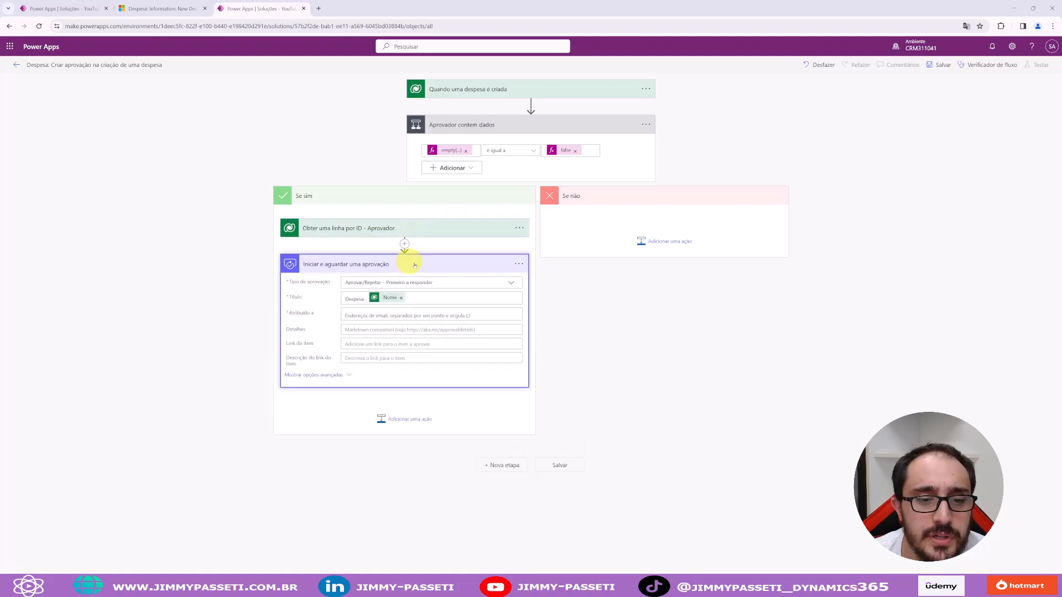
left_click(382, 316)
left_click(608, 380)
type("l")
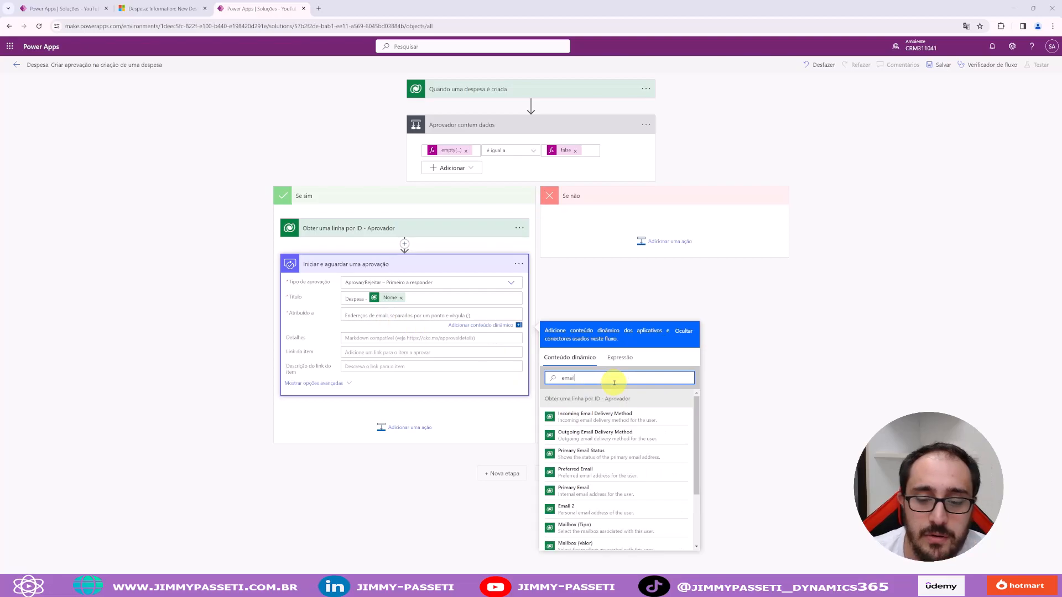
left_click_drag(550, 399, 633, 398)
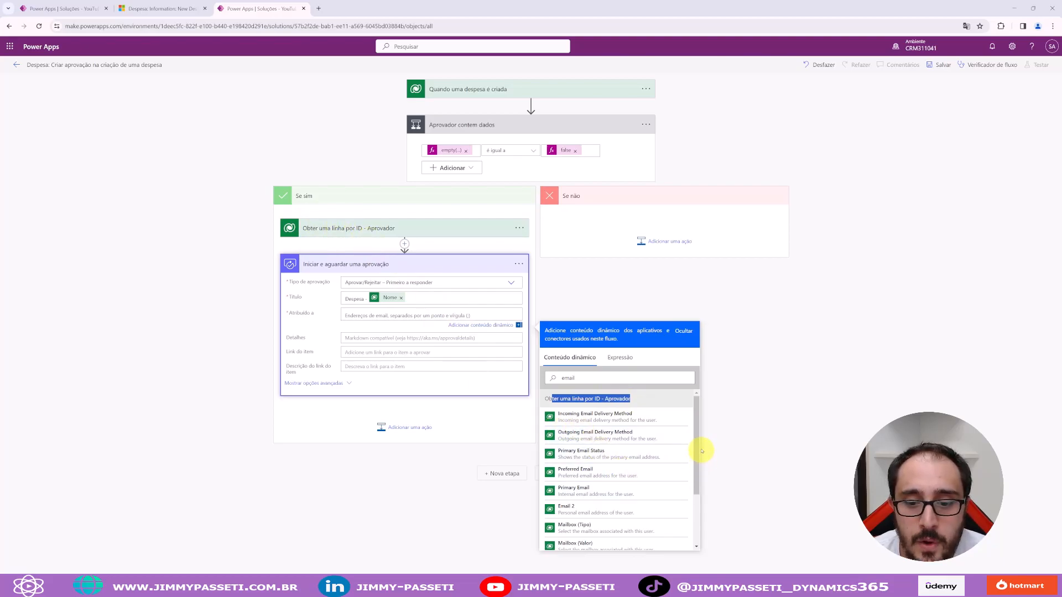
left_click_drag(696, 443, 697, 464)
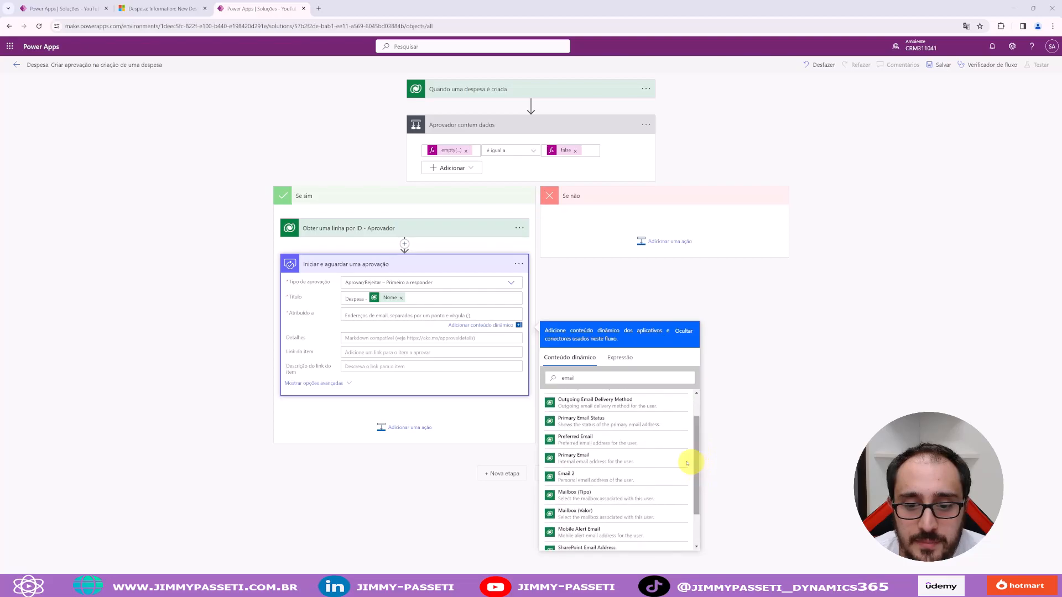
left_click(573, 459)
Show the advanced options of the "Iniciar e aguardar uma aprovação" action
left_click(275, 343)
left_click(339, 366)
left_click(332, 378)
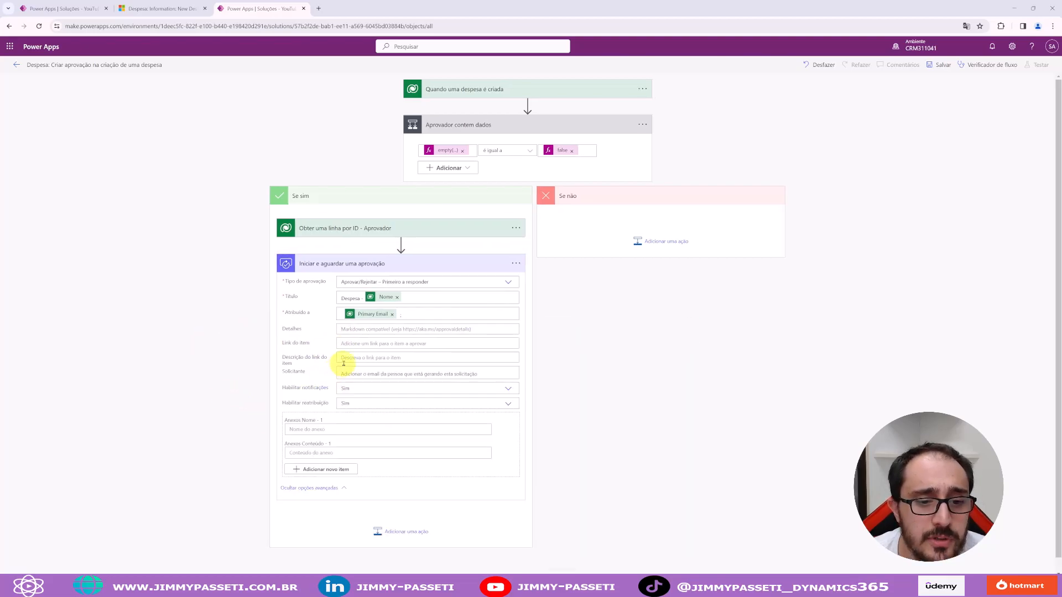
Enter "Uma nova despesa foi cadastrada e precisa de aprovação." in the approval's details, followed by line breaks
left_click(364, 330)
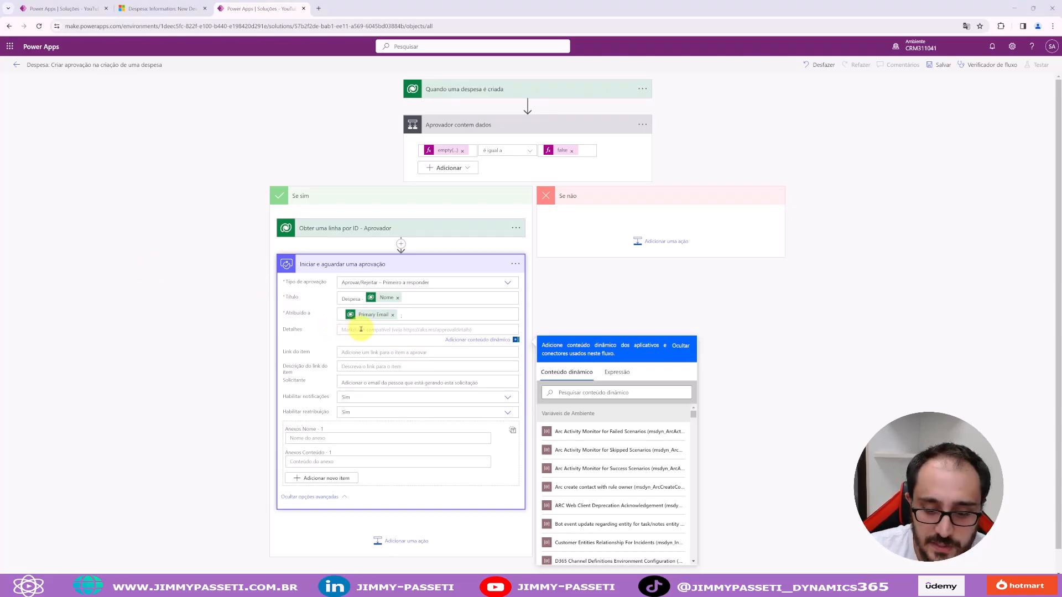
type("Uma")
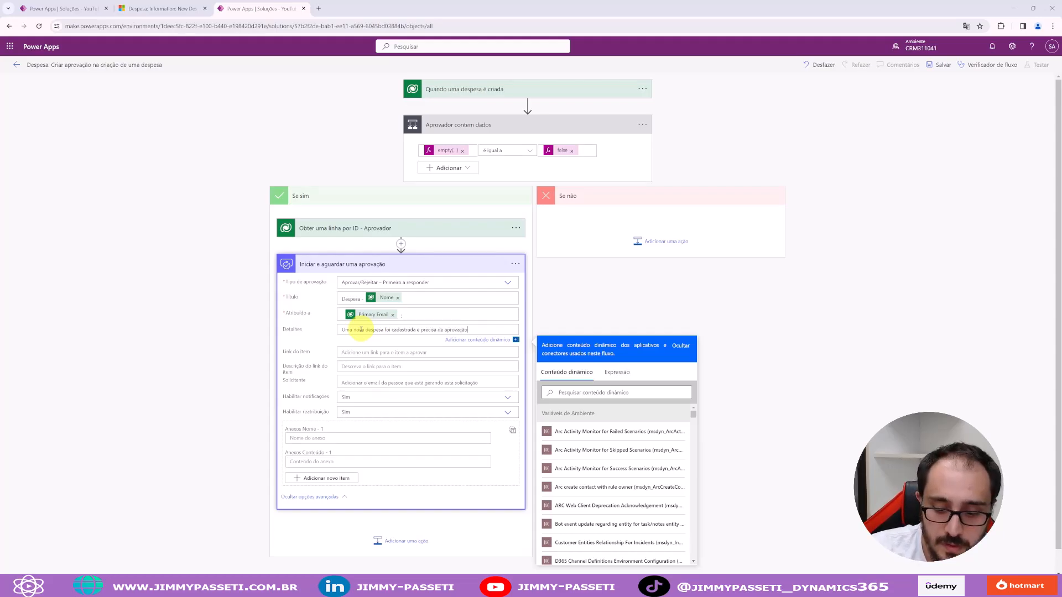
type(".")
key("Return")
key("Return")
key("Return")
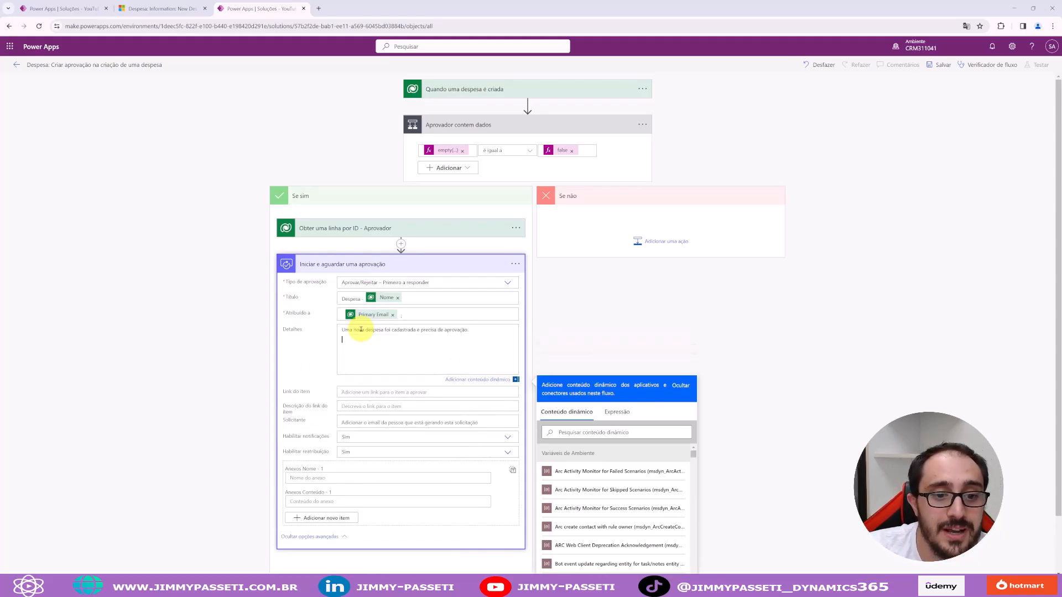
Check the fields on the Despesa form and add the labels "Nome:", "Data:" and "Valor:" on separate lines of the approval's details
left_click(133, 9)
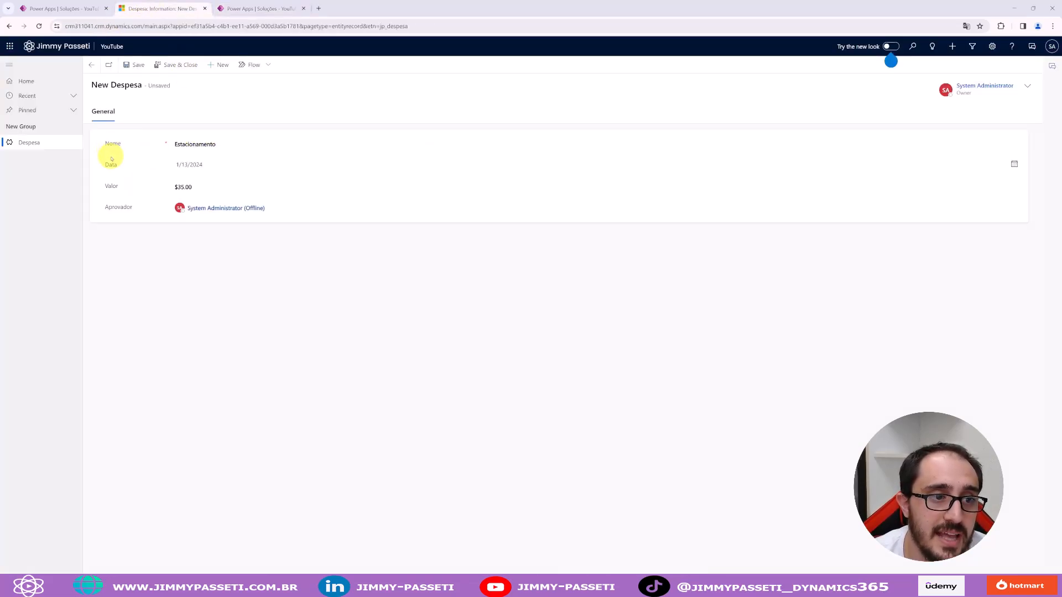
left_click(112, 186)
left_click(260, 8)
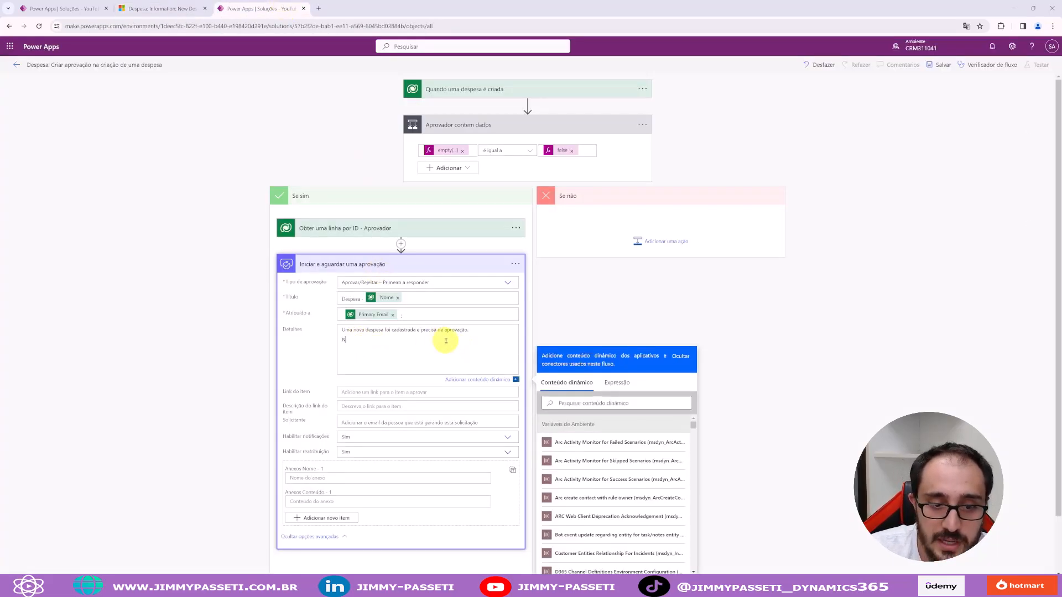
type(":")
key("Return")
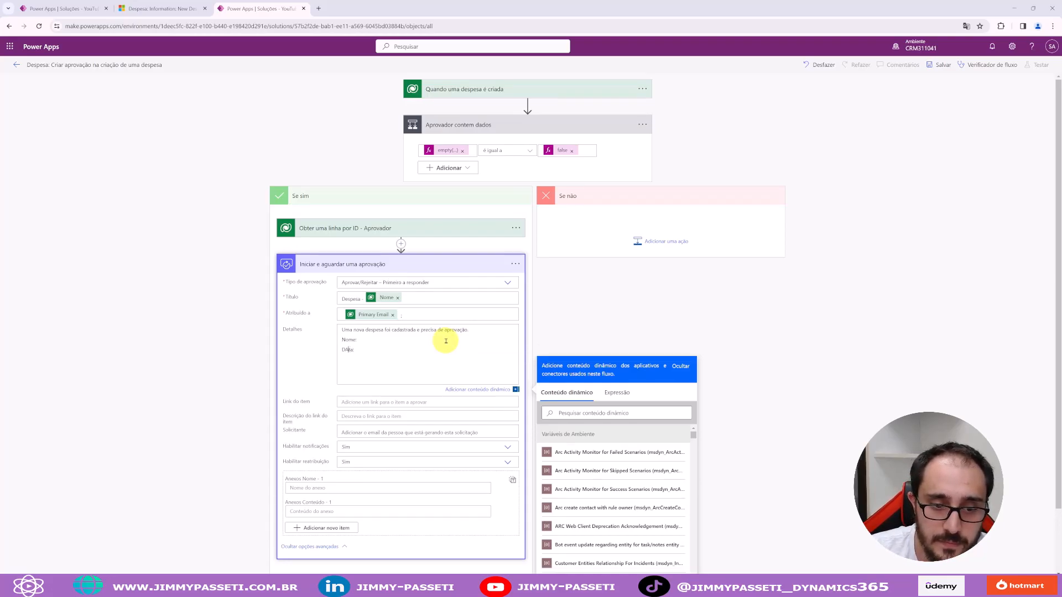
type("Data:")
key("Return")
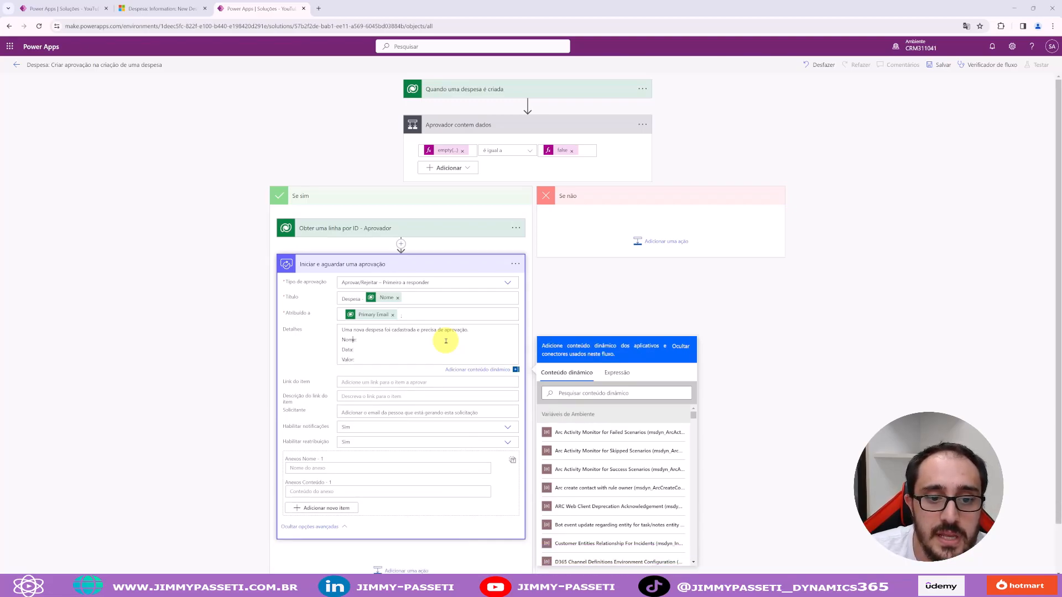
Insert the trigger's Nome and Data values after their matching labels in the approval's details
left_click(592, 394)
type("nome")
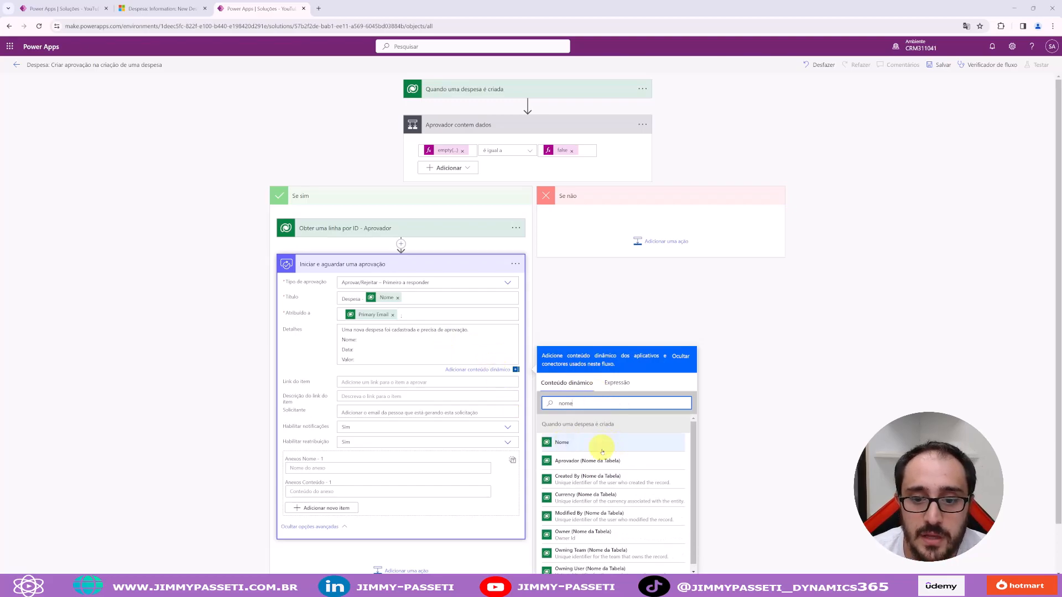
left_click(602, 446)
triple_click(599, 406)
type("data")
left_click(584, 479)
Insert the trigger's Valor value after the "Valor:" label in the approval's details
triple_click(632, 407)
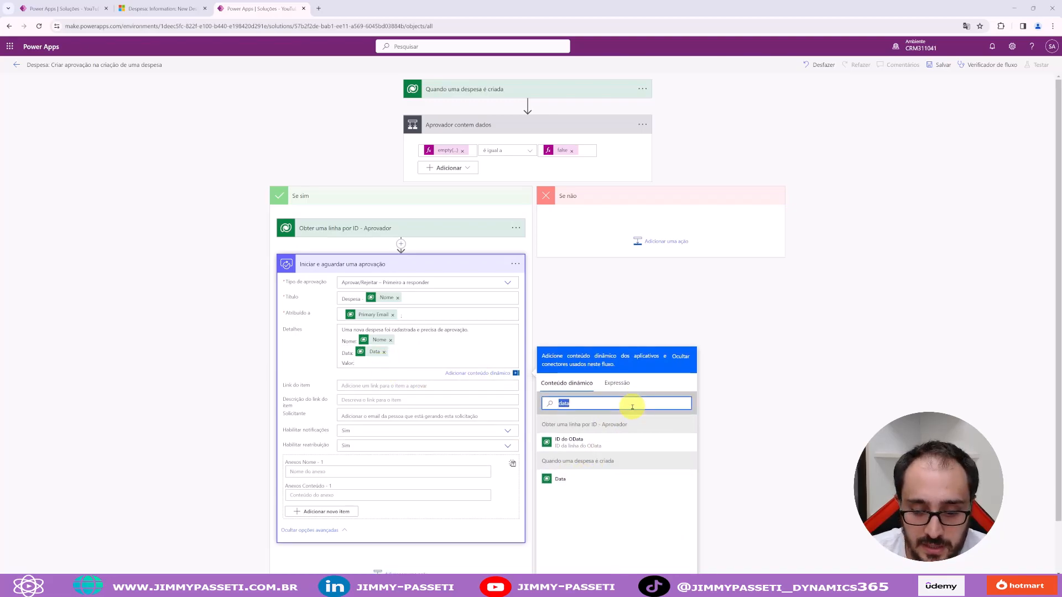
type("valor")
scroll(640, 467, "down", 4)
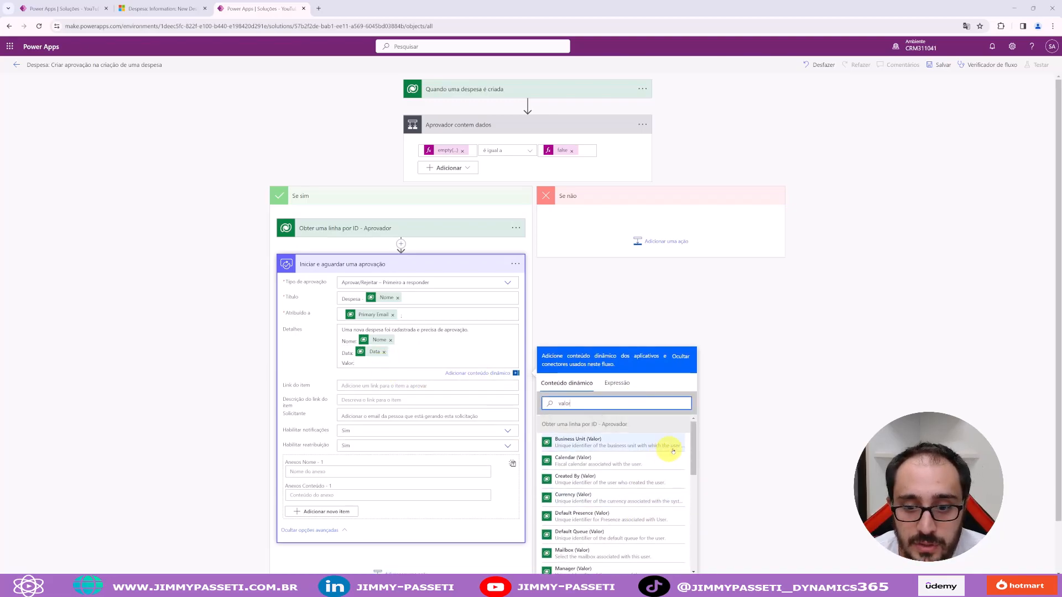
scroll(684, 410, "down", 5)
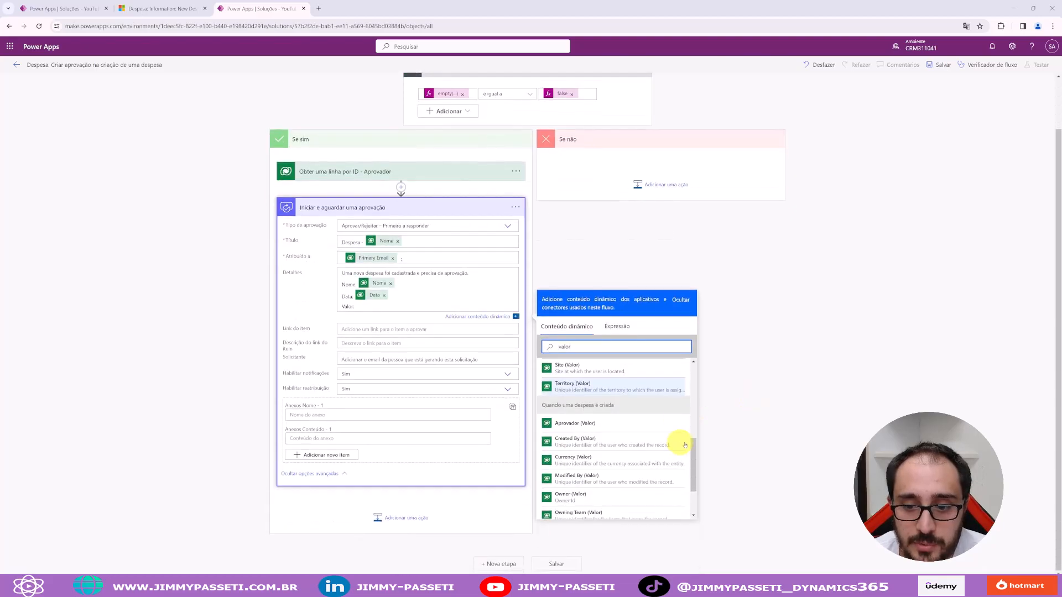
scroll(630, 427, "down", 1)
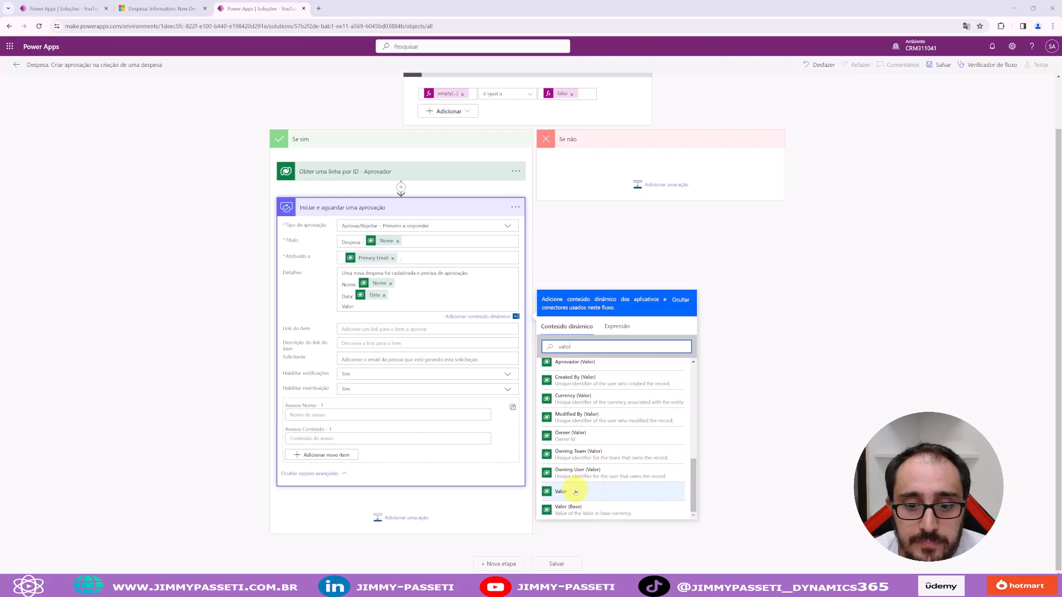
left_click(603, 491)
left_click(613, 259)
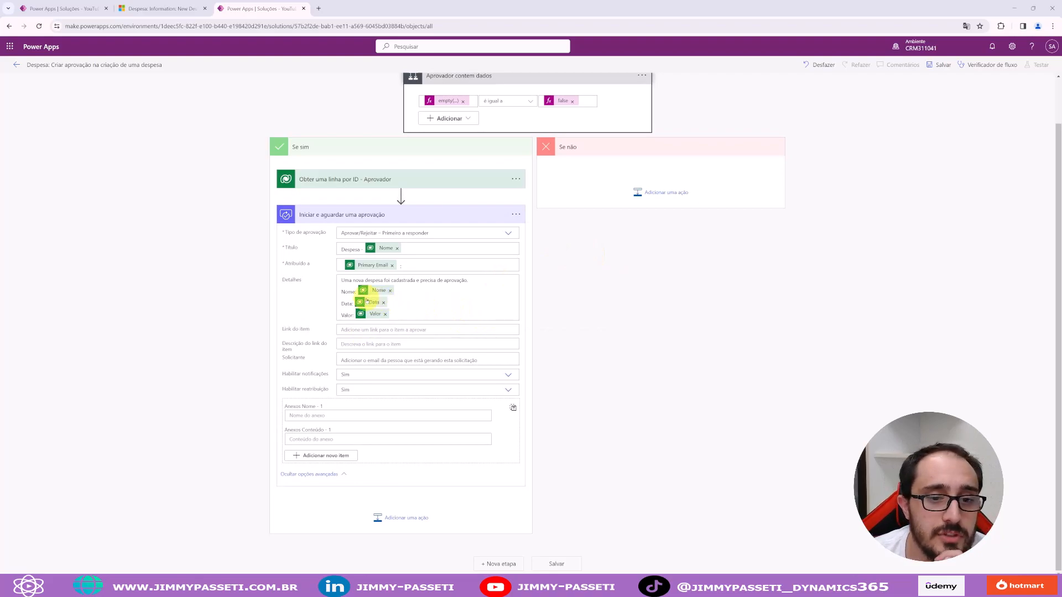
Make the Nome, Data and Valor labels in the approval's details bold by wrapping each in double asterisks
left_click(344, 290)
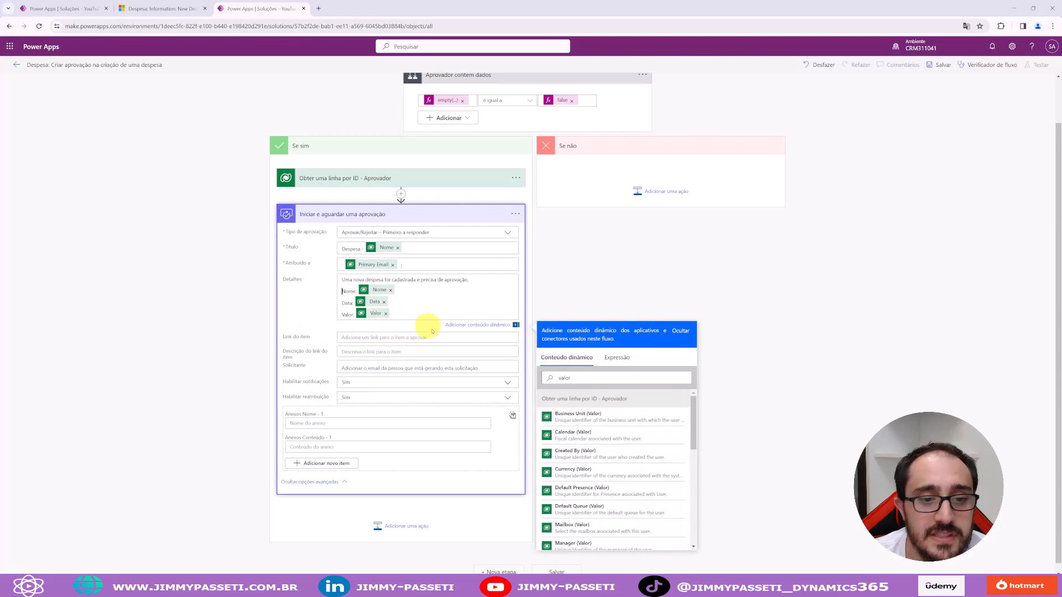
type("**")
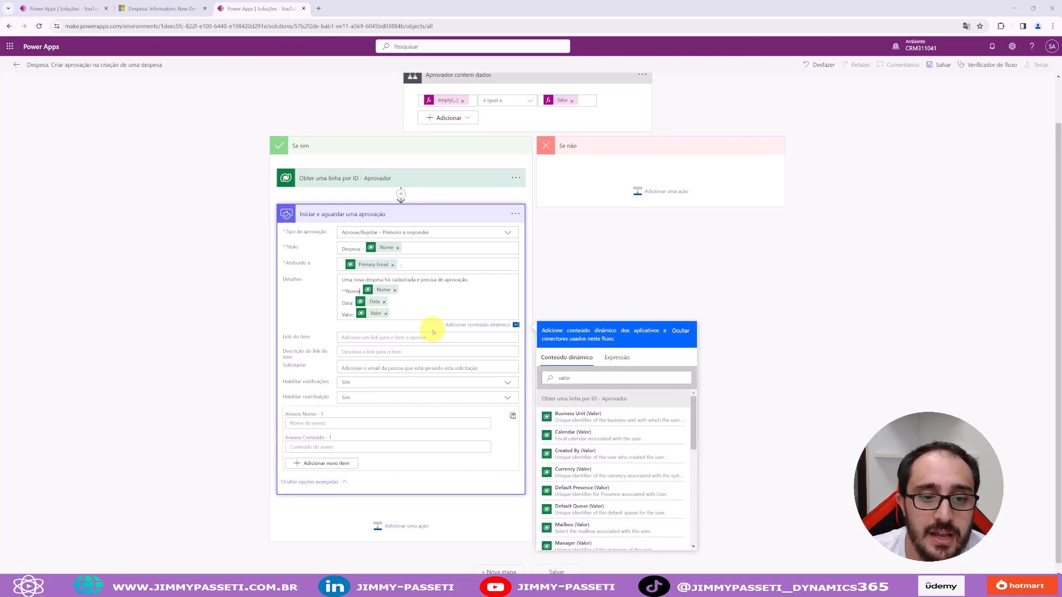
type("**")
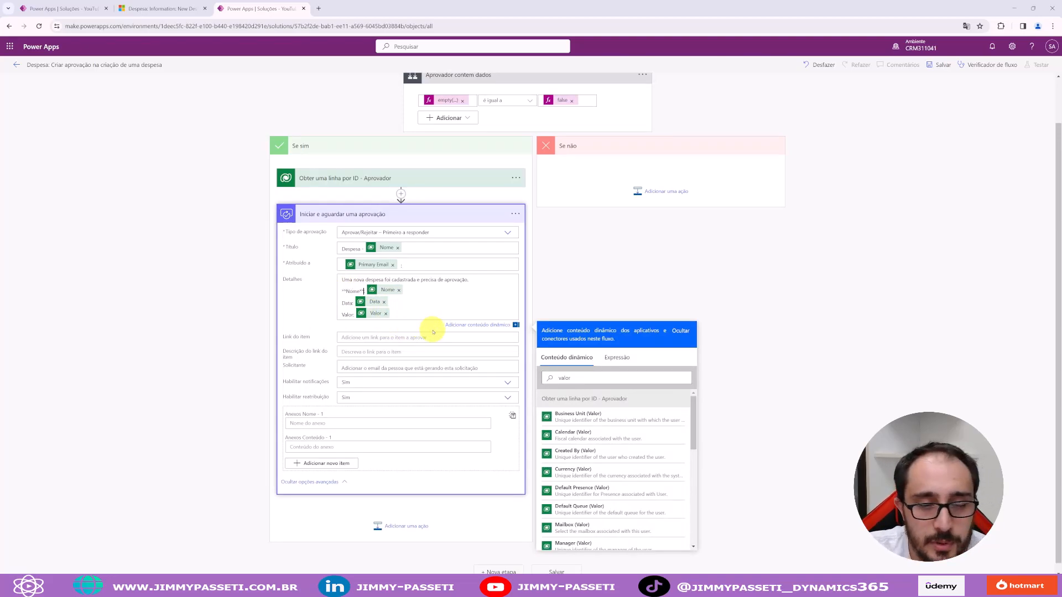
type("**")
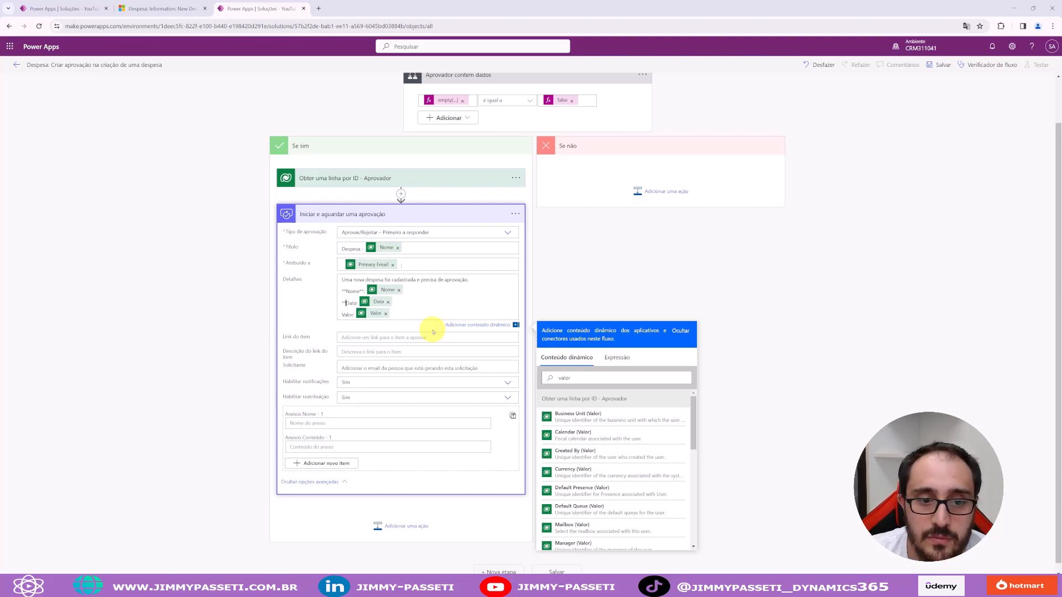
type("**")
key("Down")
type("**")
type("**")
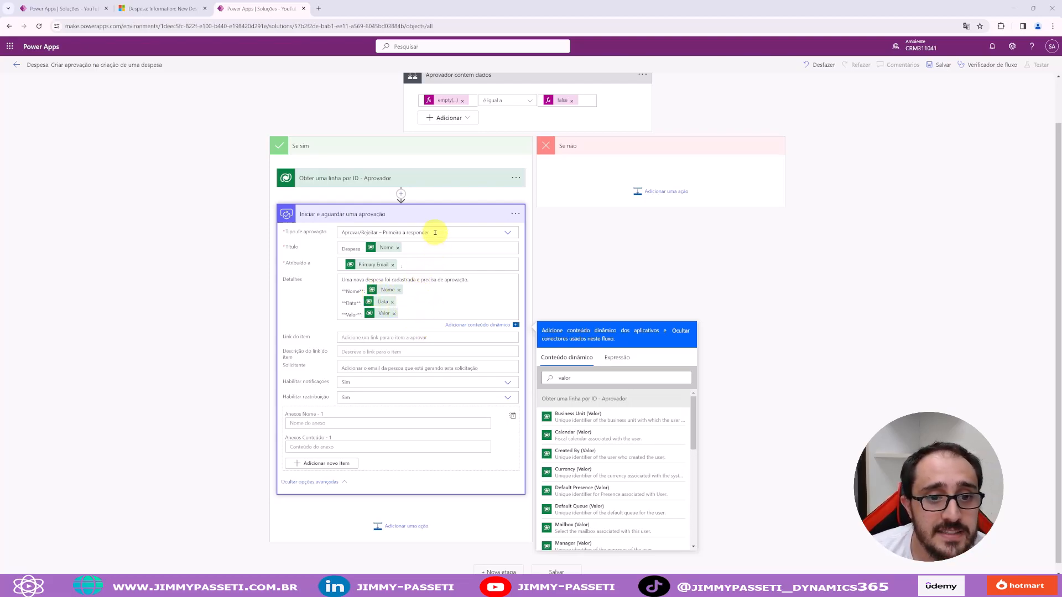
Save the flow and review the flow checker's notice about the approval action
left_click(438, 215)
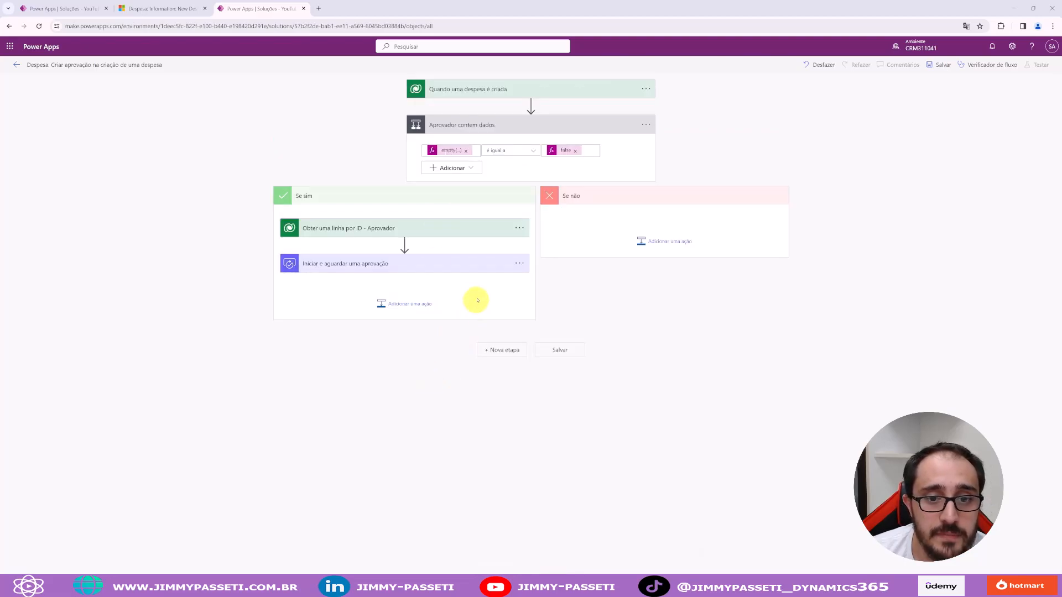
left_click(941, 65)
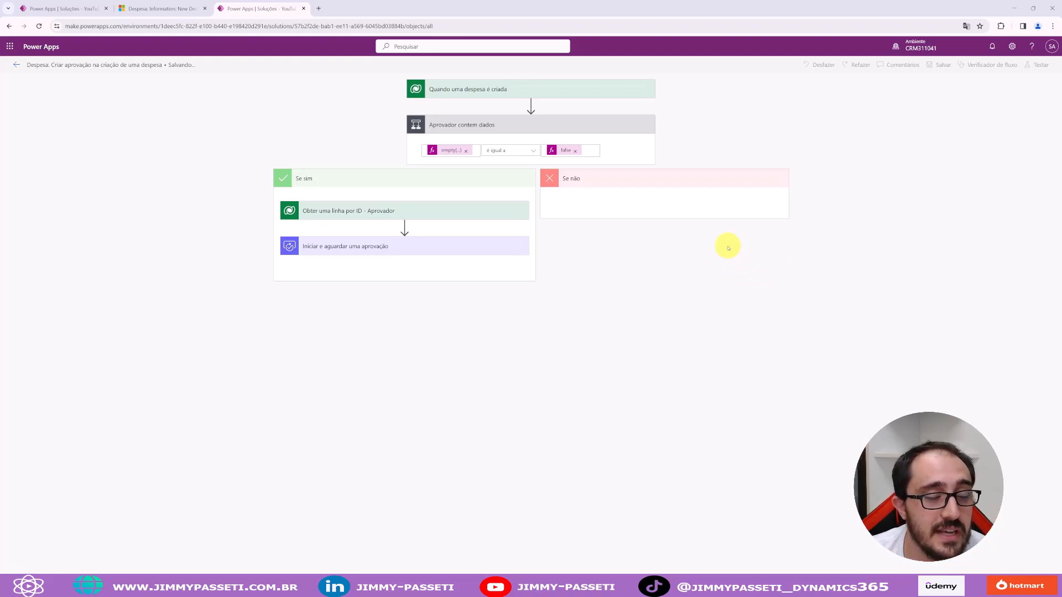
left_click(585, 90)
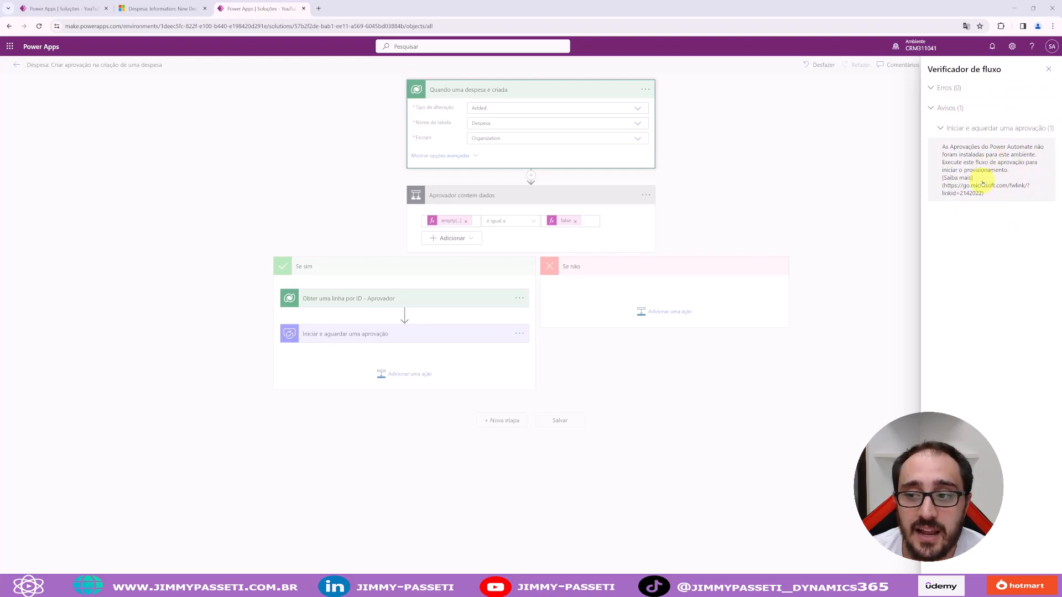
left_click(1047, 70)
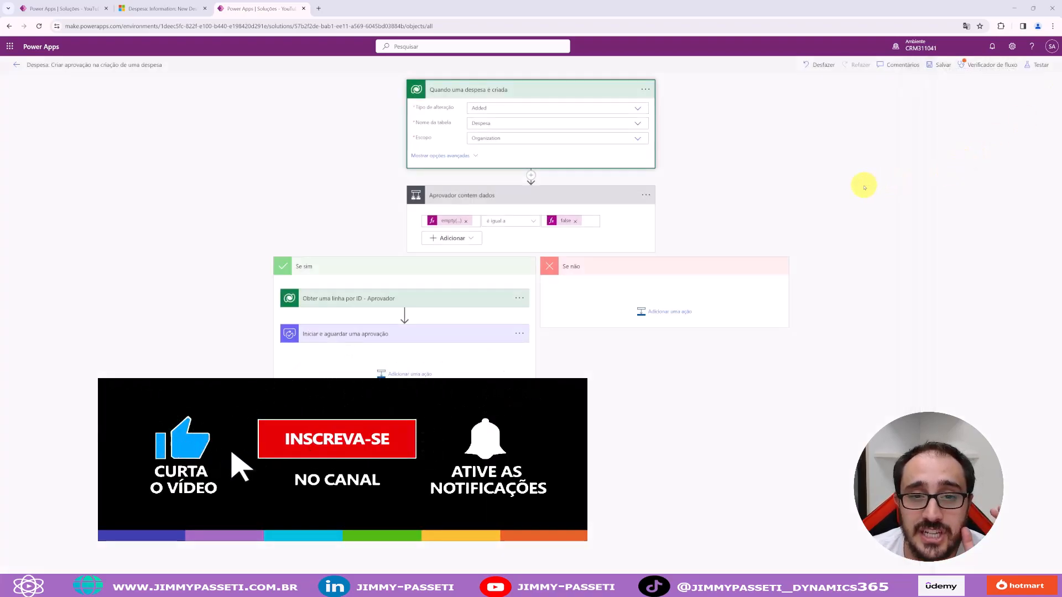
Start a manual test of the flow
left_click(1038, 65)
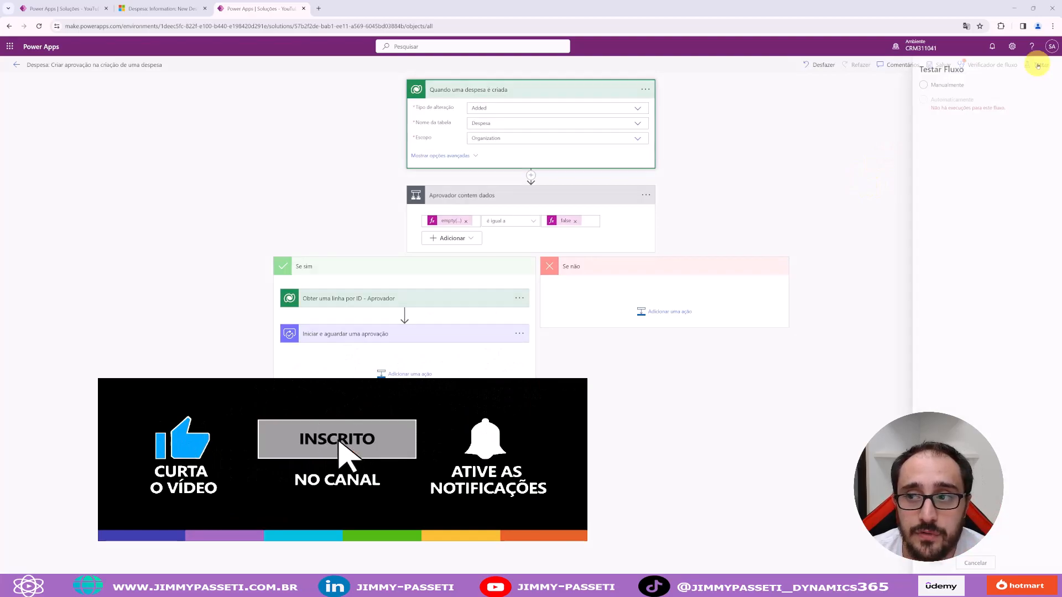
left_click(937, 85)
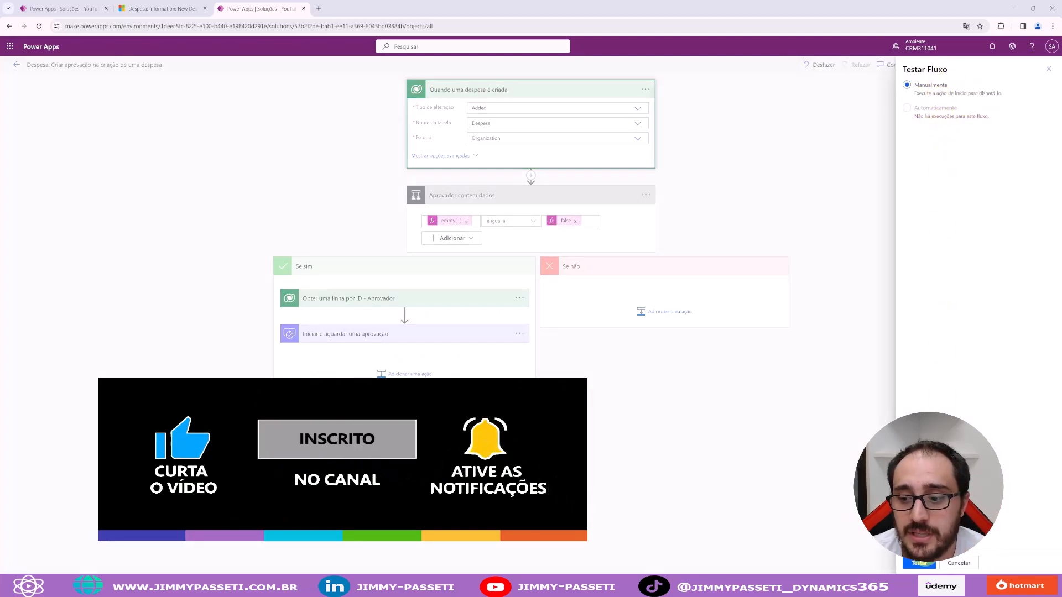
left_click(918, 563)
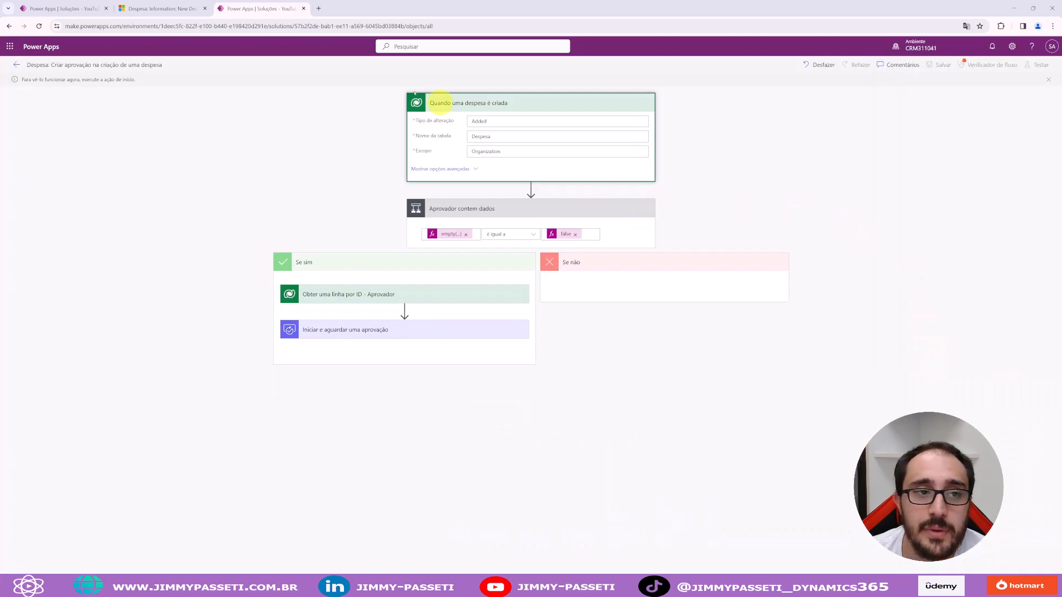
Switch to the Dynamics 365 Despesa form, save the new "Estacionamento" record to trigger the flow, and return to the flow test
left_click(160, 8)
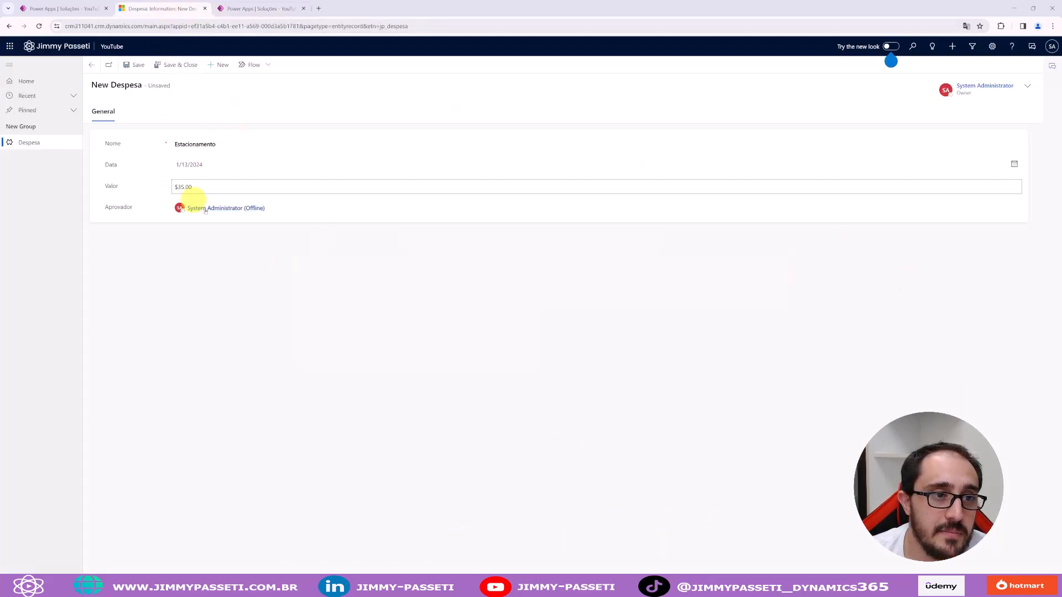
left_click_drag(171, 86, 140, 85)
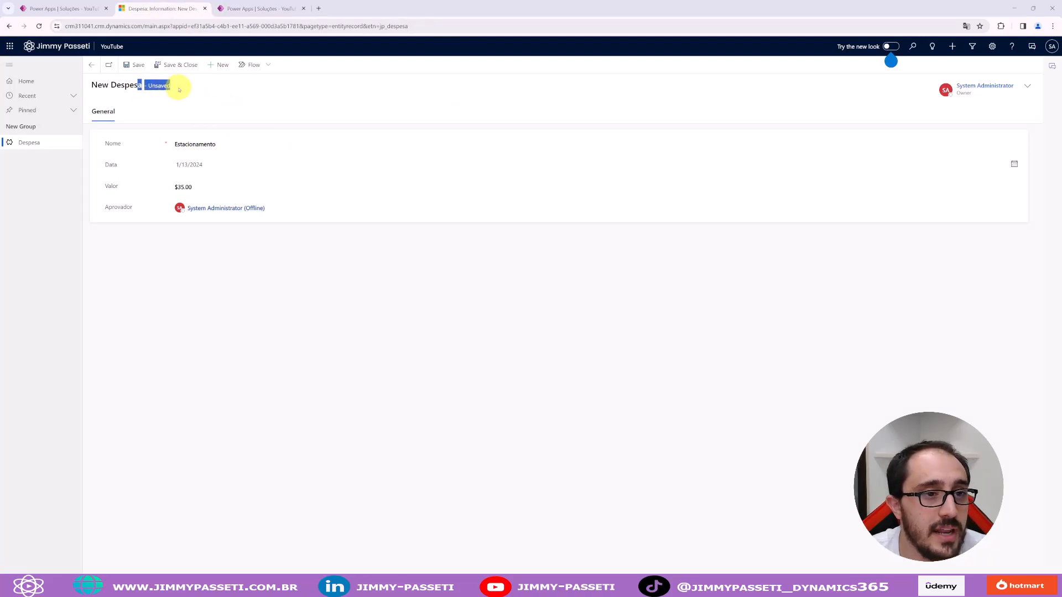
left_click(135, 66)
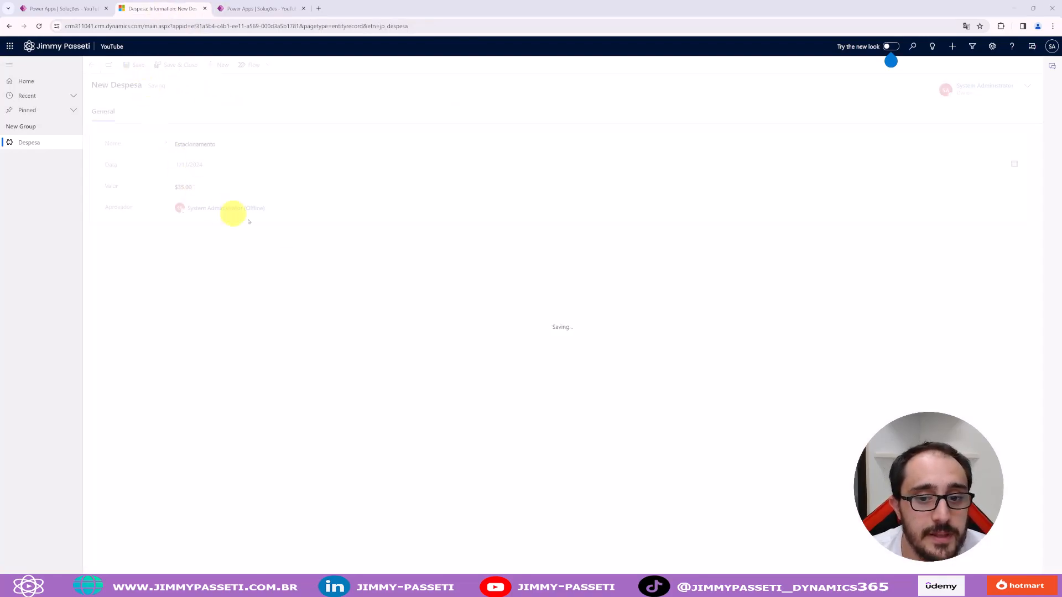
left_click(276, 9)
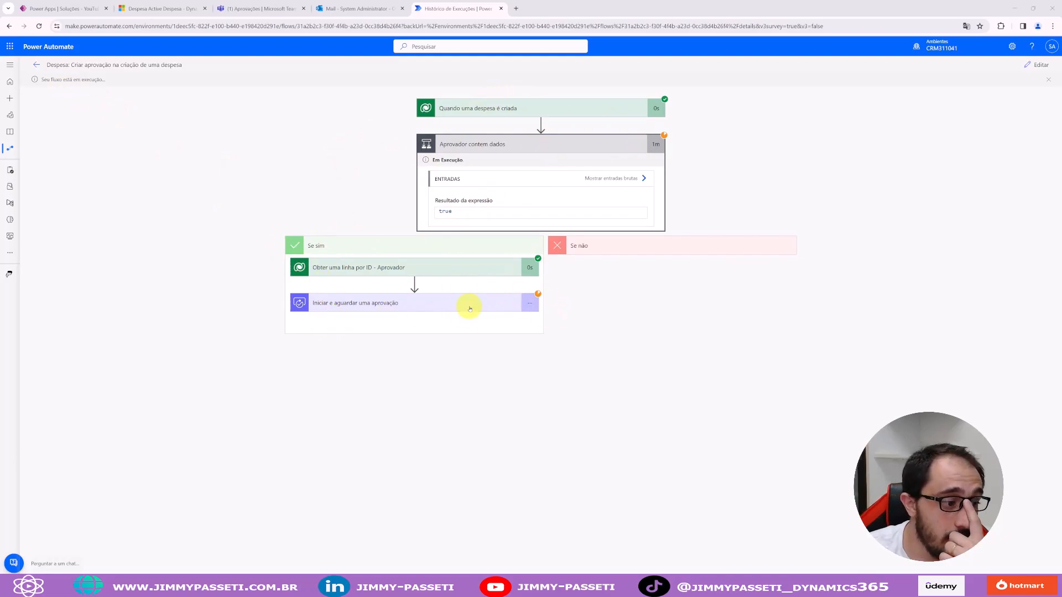
Switch to Outlook, open the approval e-mail from Microsoft Power Automate and examine its subject
left_click(359, 8)
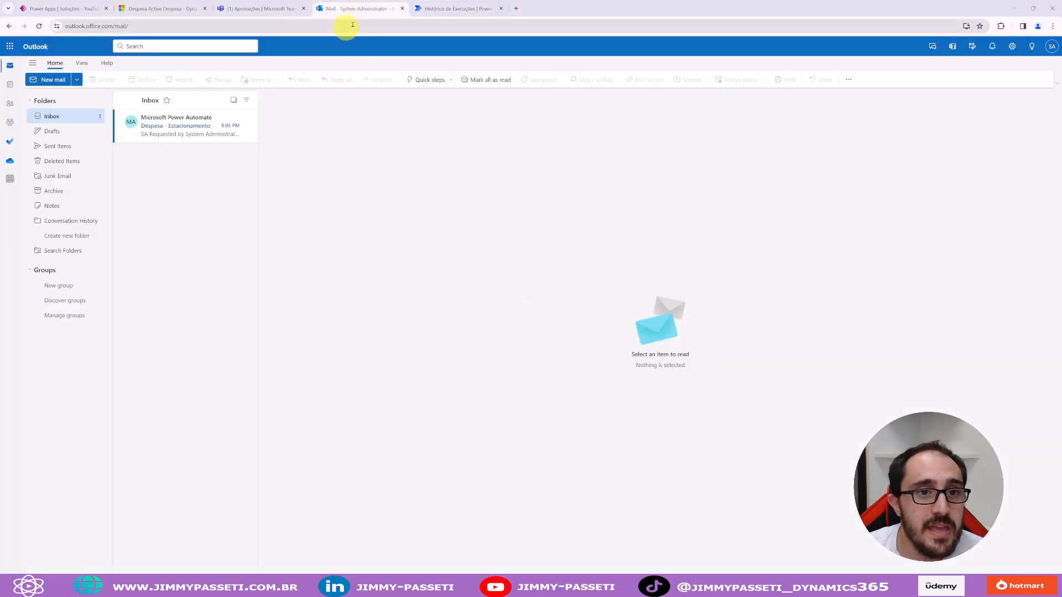
left_click(182, 133)
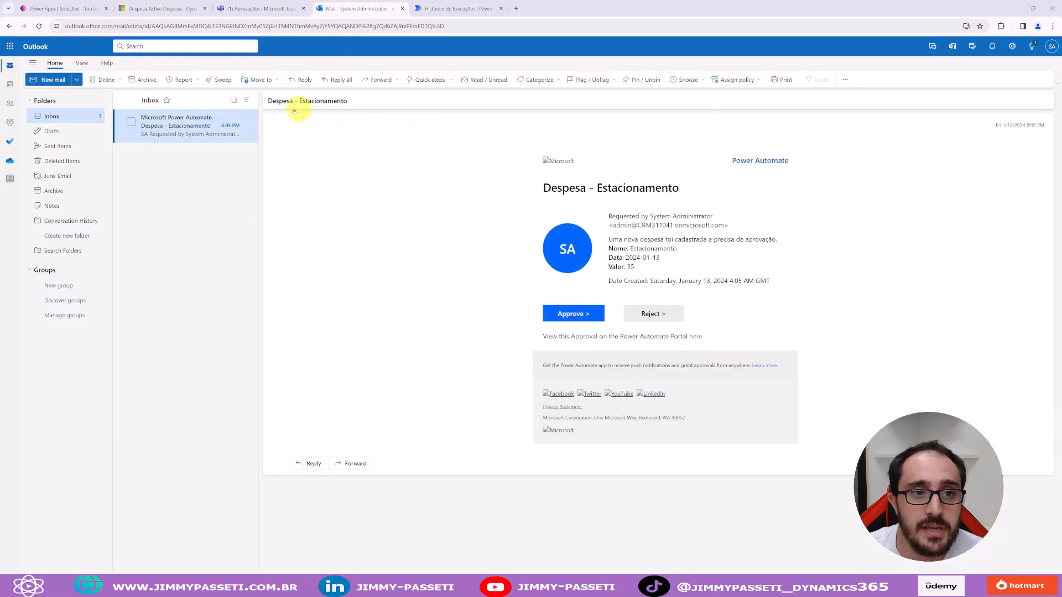
left_click_drag(270, 101, 351, 104)
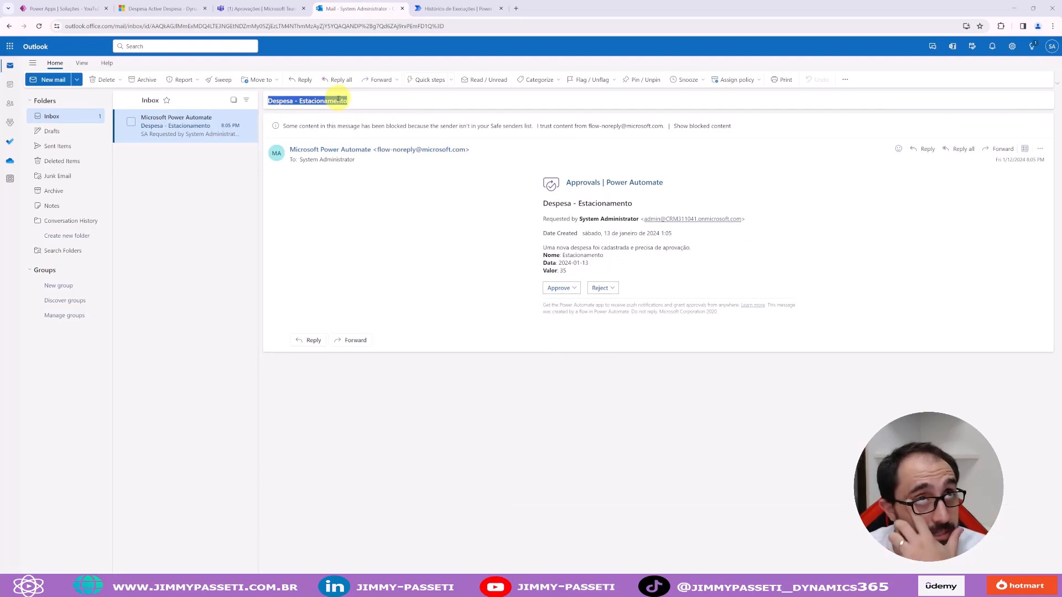
left_click_drag(298, 100, 272, 101)
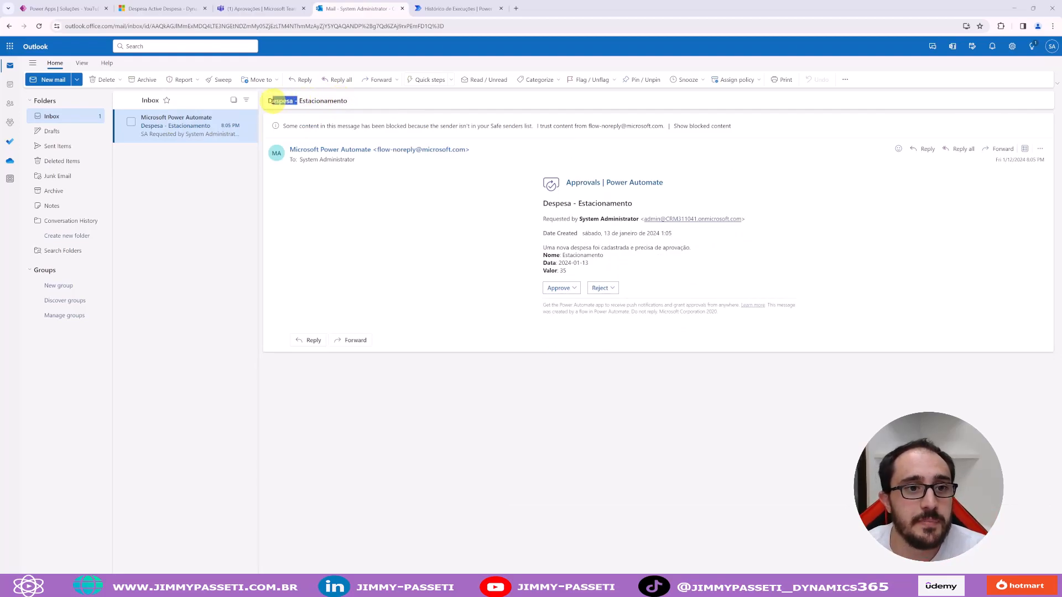
double_click(331, 102)
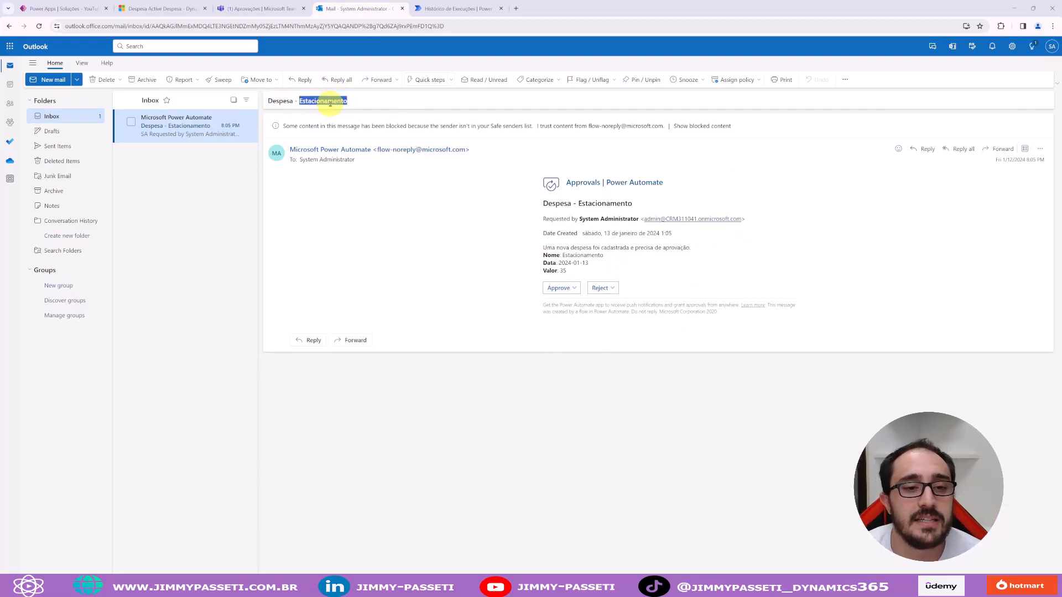
left_click(354, 96)
Examine the requester, creation date, message and the Nome, Data and Valor details in the approval e-mail's body
left_click_drag(547, 221, 617, 220)
left_click(608, 233)
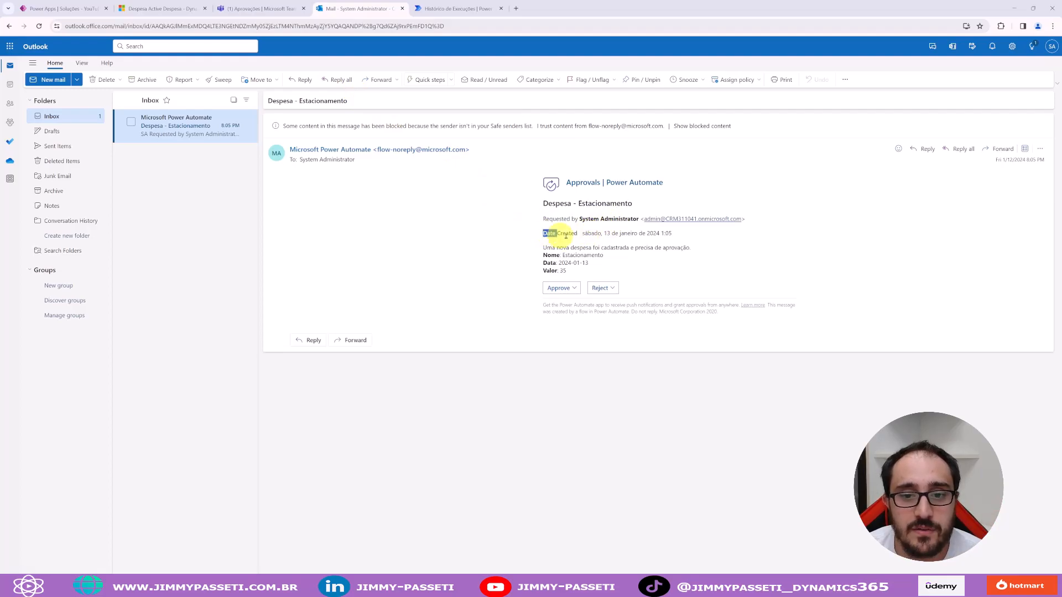
left_click_drag(547, 235, 675, 239)
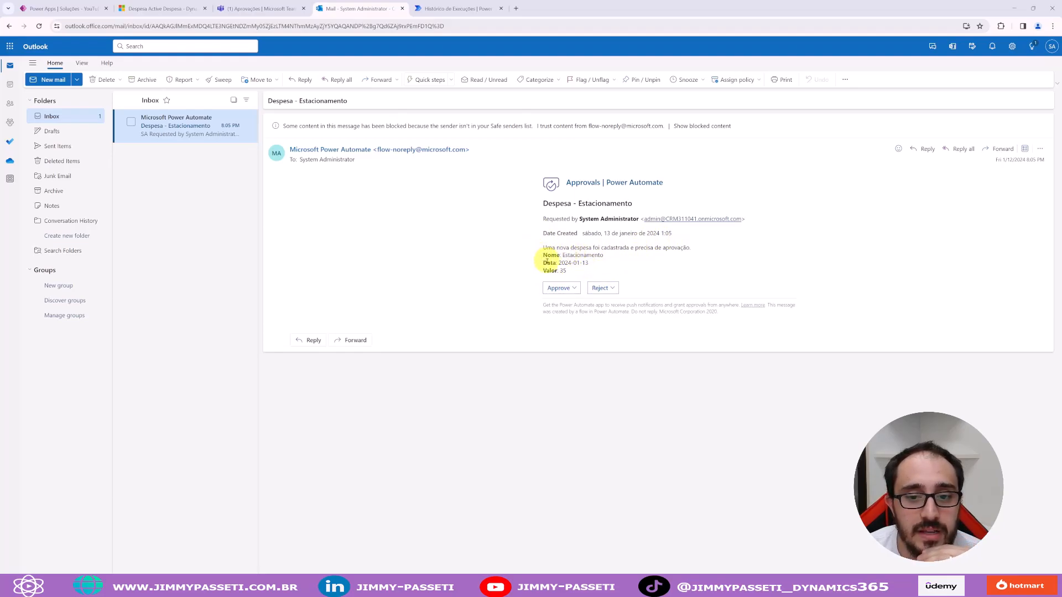
left_click_drag(542, 247, 694, 244)
left_click(708, 248)
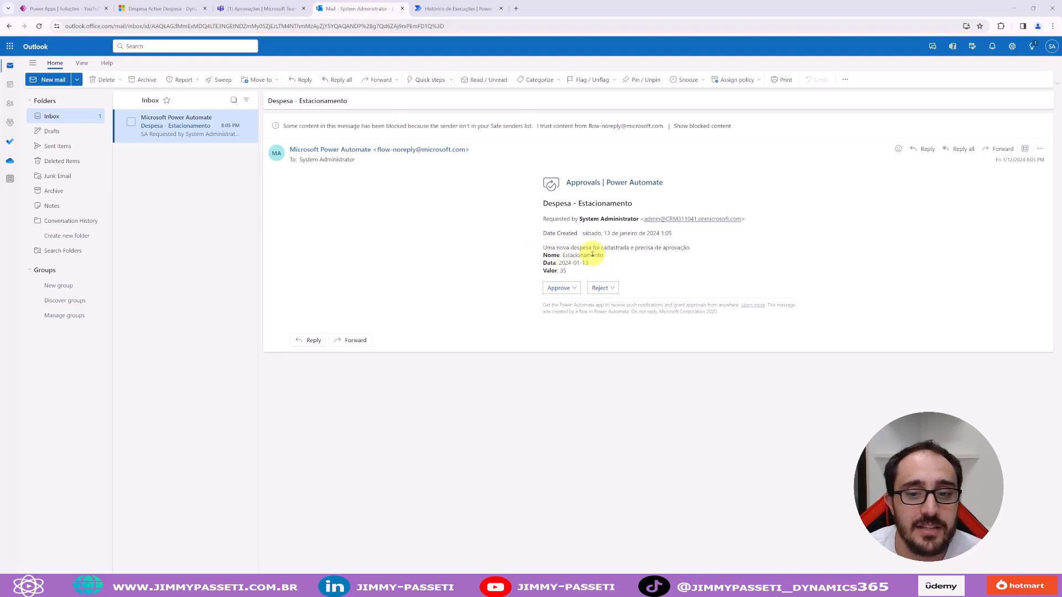
left_click_drag(592, 264, 569, 264)
left_click(577, 264)
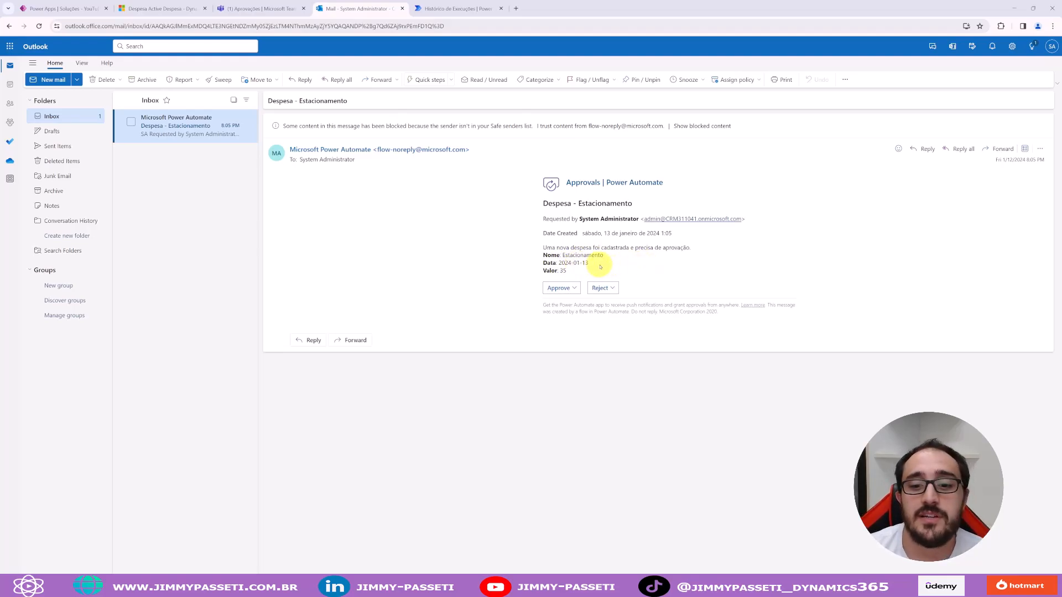
left_click_drag(565, 273, 534, 265)
left_click(550, 272)
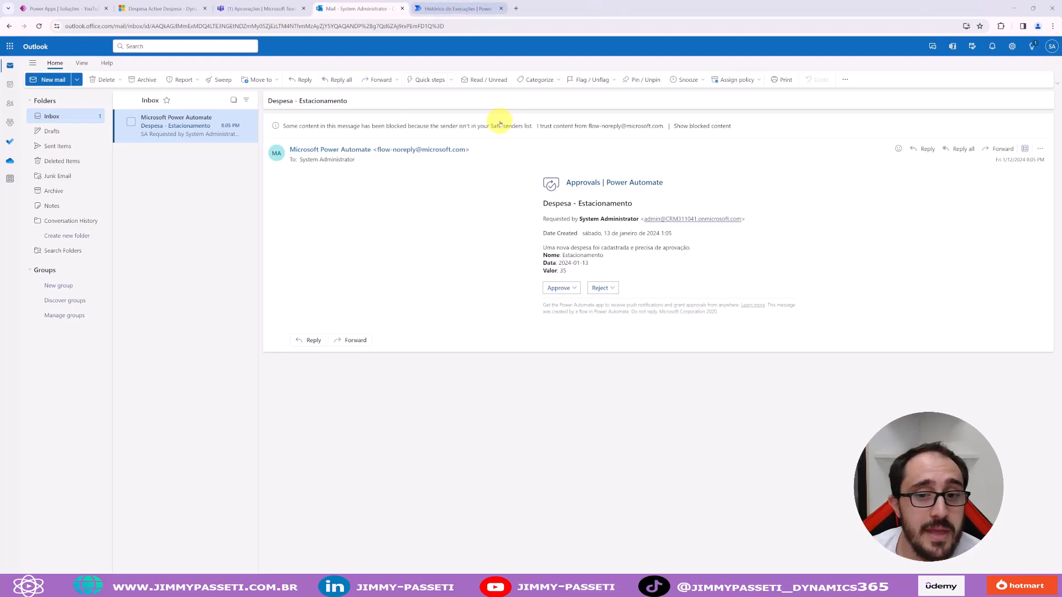
Look at the Approve and Reject response forms in the e-mail without submitting, and switch to Aprovações in Microsoft Teams
left_click(575, 288)
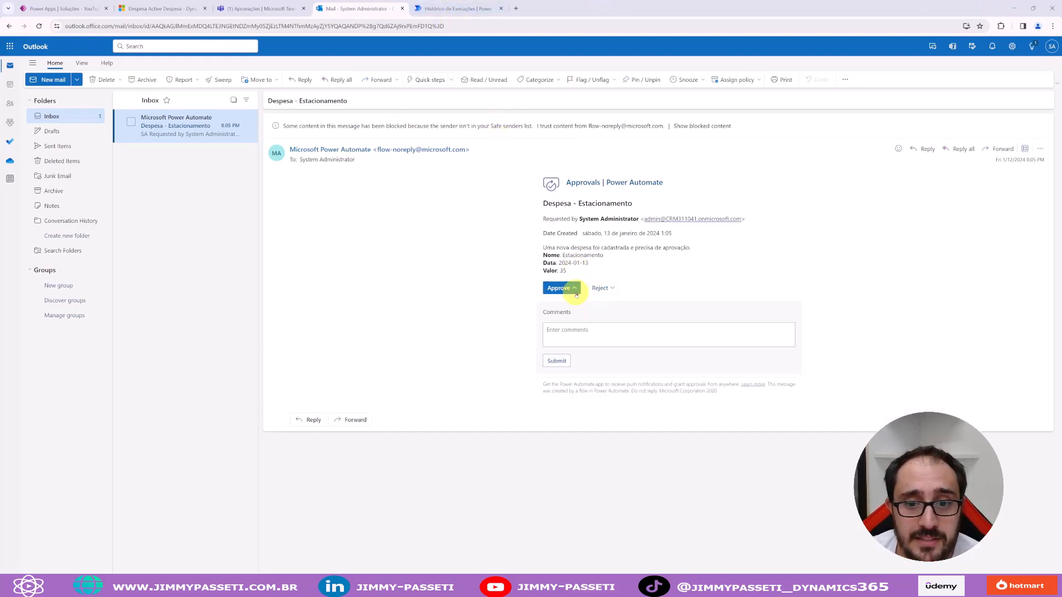
left_click(602, 288)
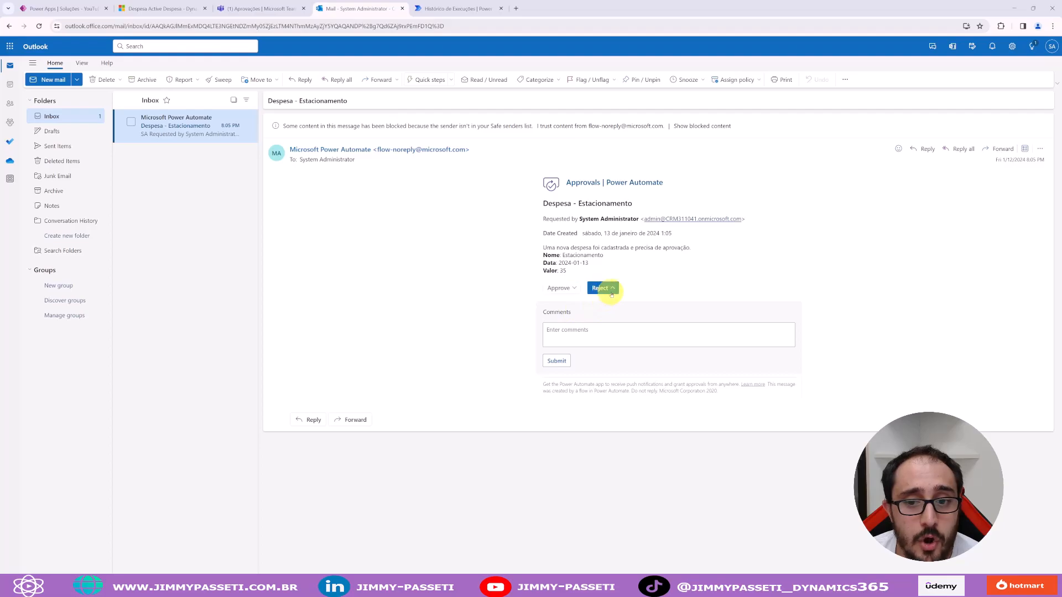
left_click(563, 288)
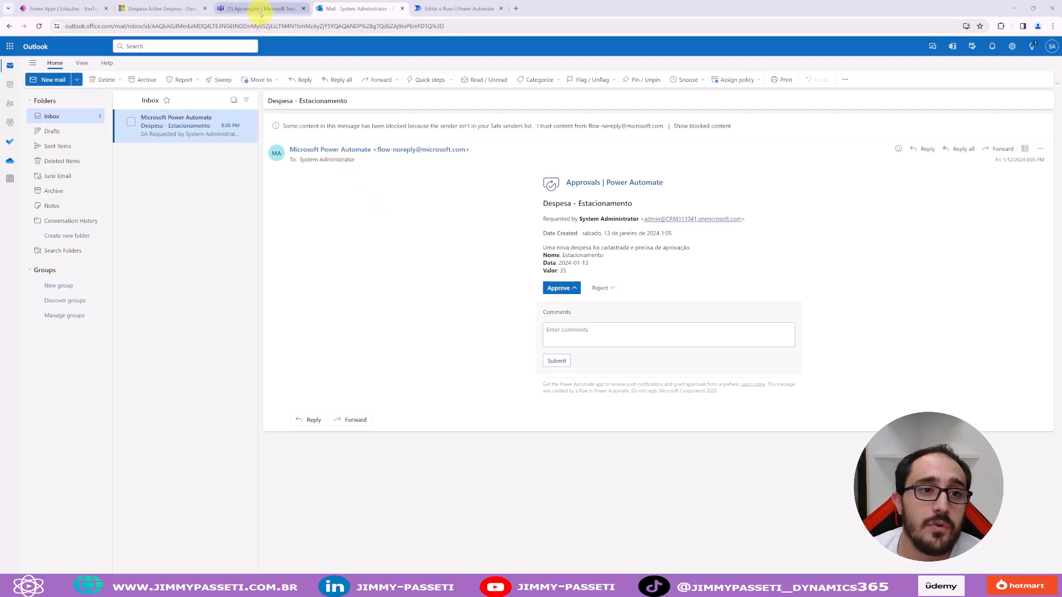
left_click(261, 10)
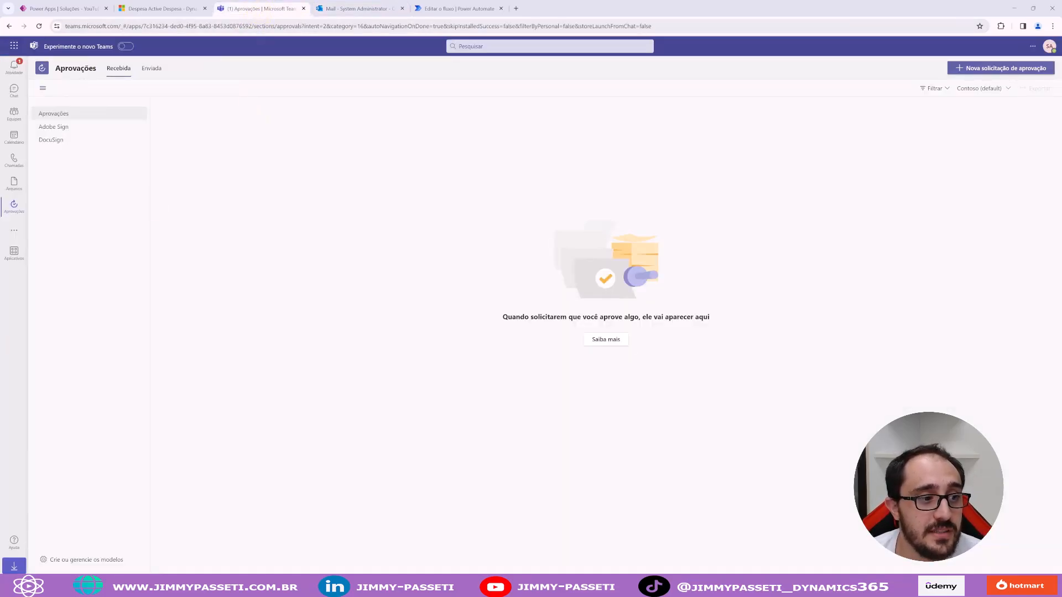
Open the approval request from the Teams activity feed and examine its title, message and Nome, Data and Valor details
left_click(15, 66)
left_click(111, 116)
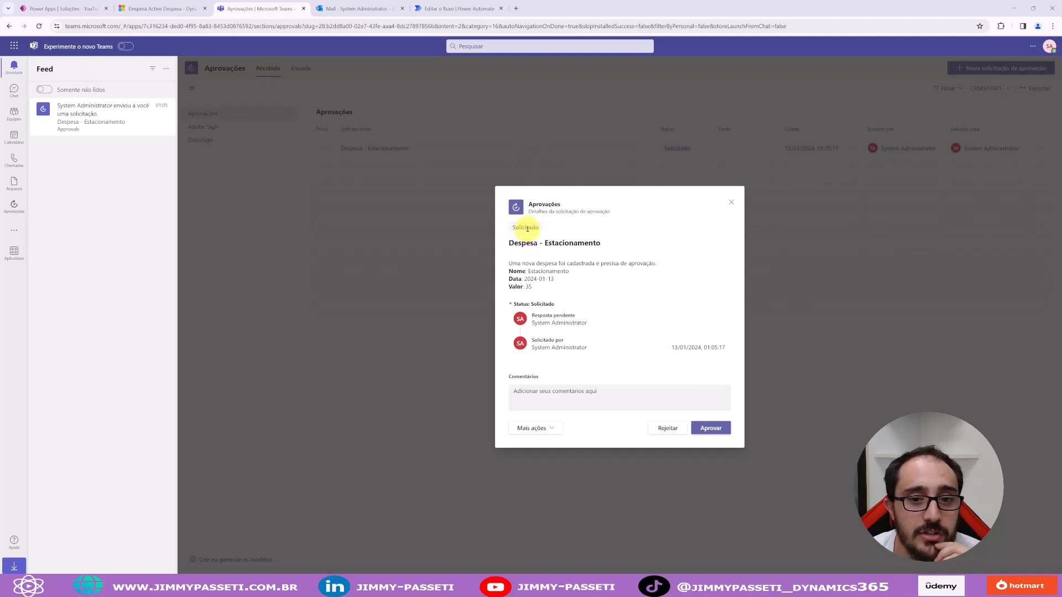
left_click(543, 254)
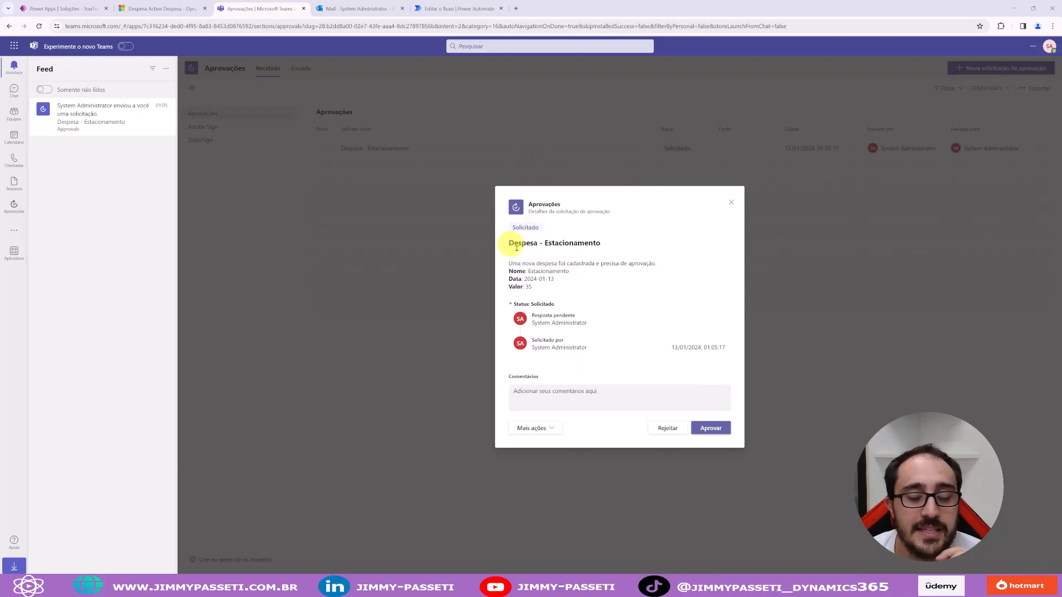
left_click_drag(509, 242, 595, 288)
left_click(604, 290)
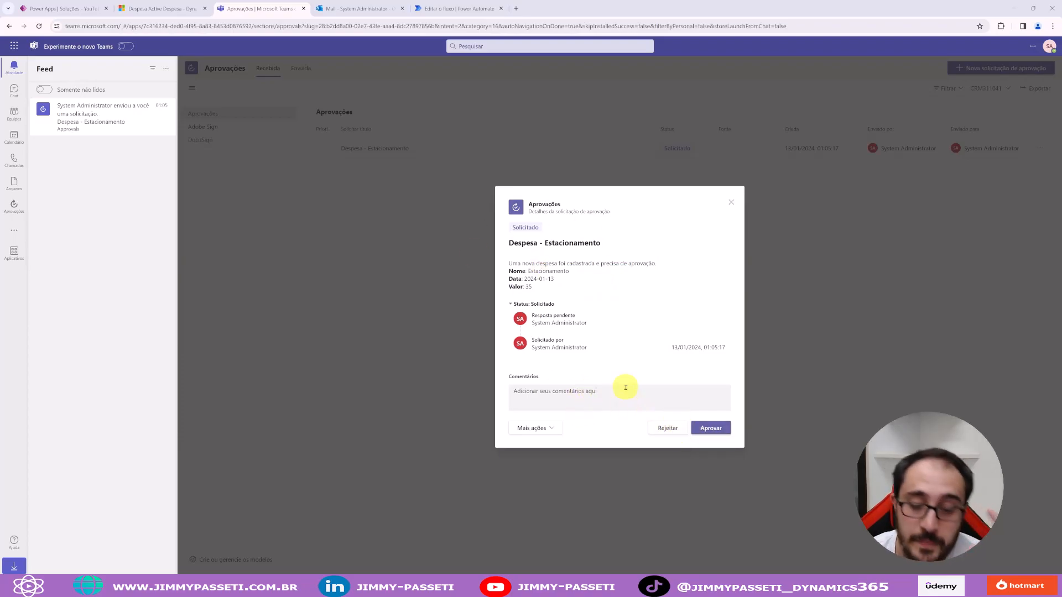
Check the flow run waiting in Power Automate, and reject the "Despesa - Estacionamento" request in Teams without a comment
left_click(613, 402)
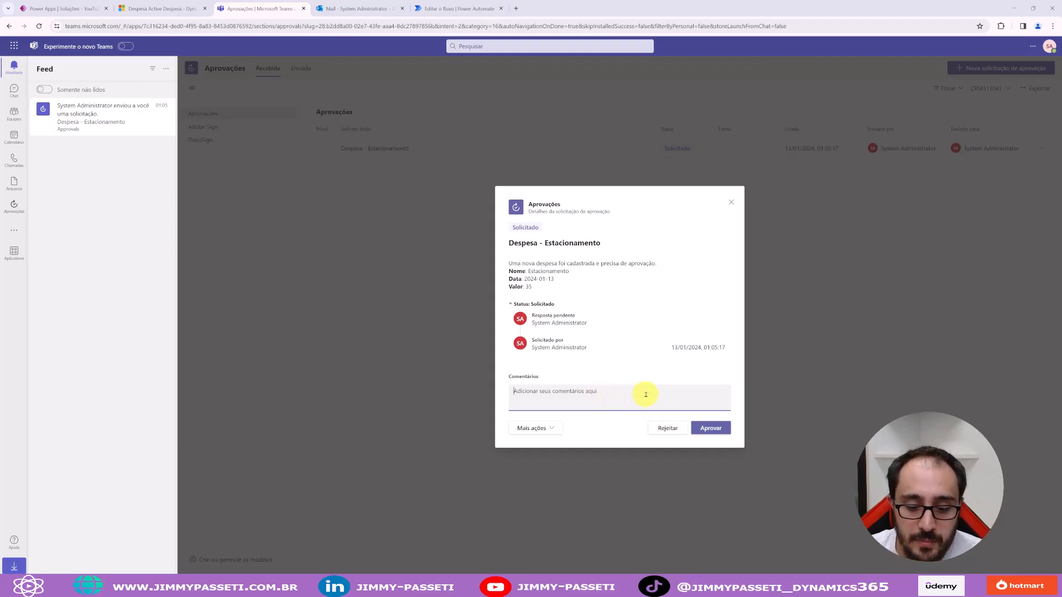
left_click(460, 9)
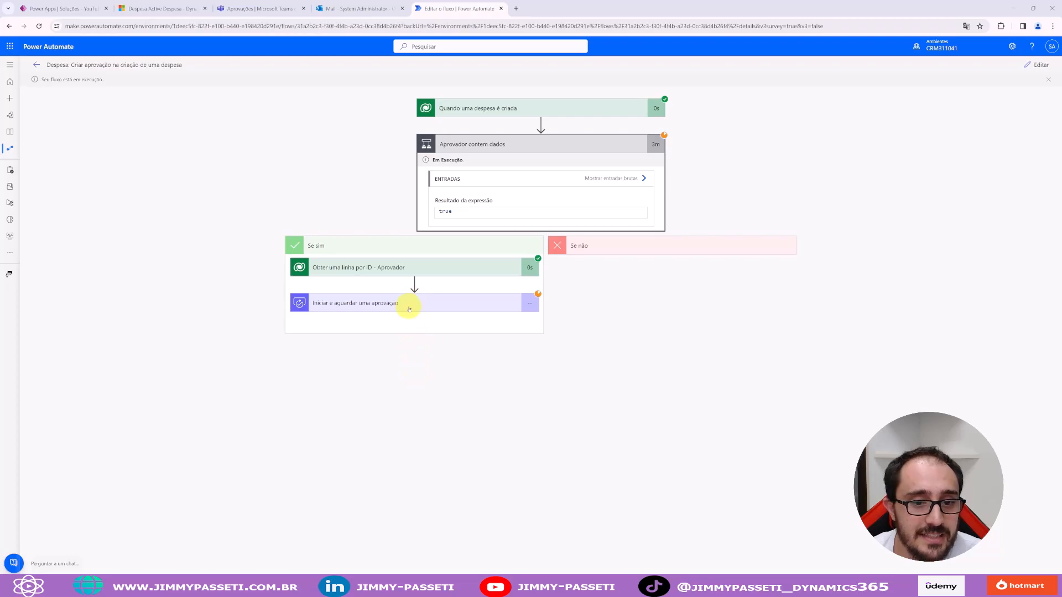
left_click(346, 8)
left_click(260, 9)
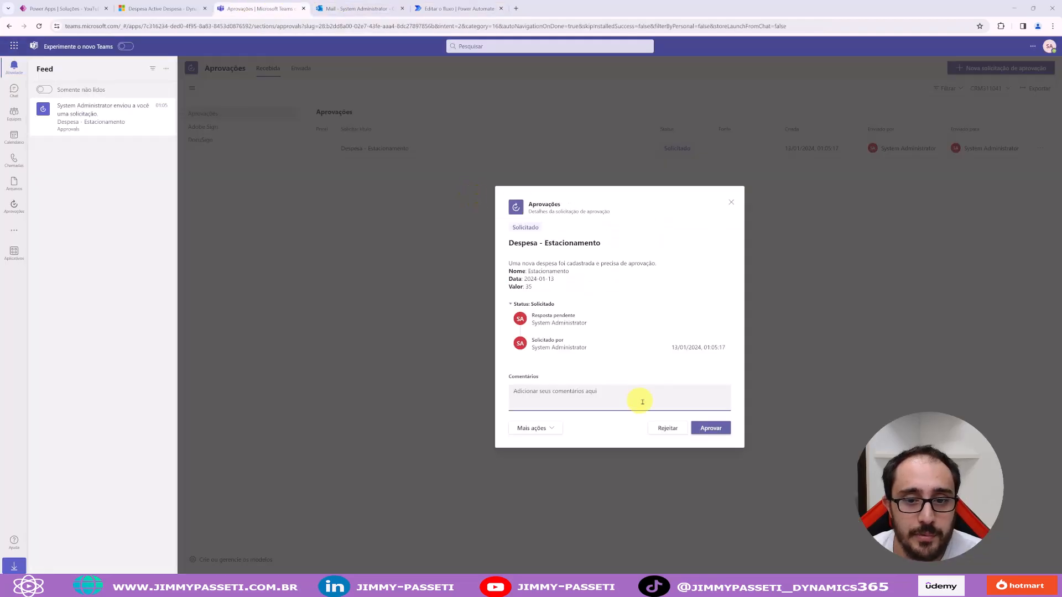
left_click(665, 426)
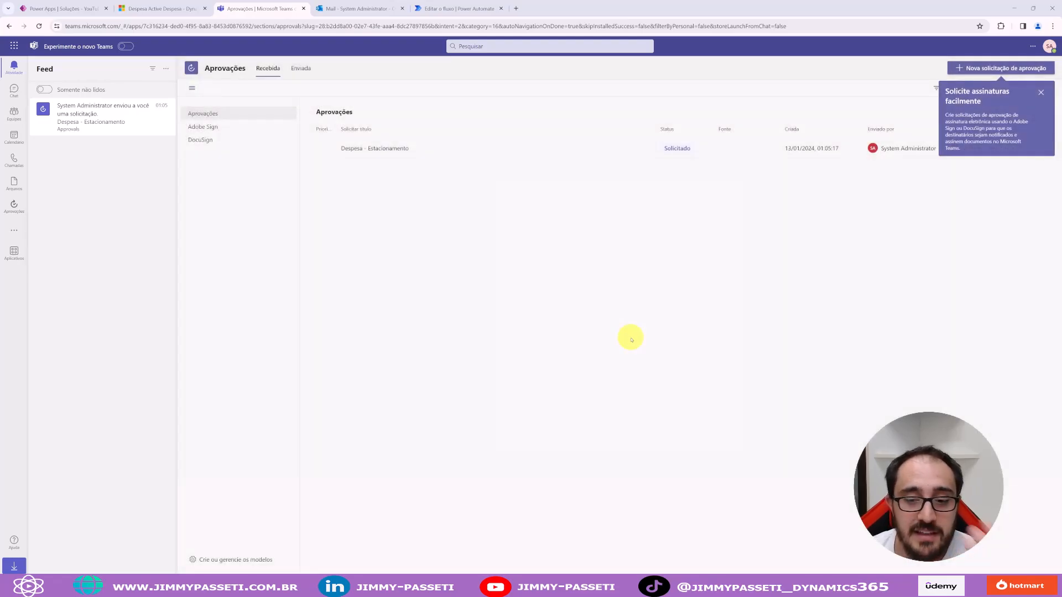
Switch to the flow run in Power Automate and examine the Resultado output of "Iniciar e aguardar uma aprovação"
left_click(452, 8)
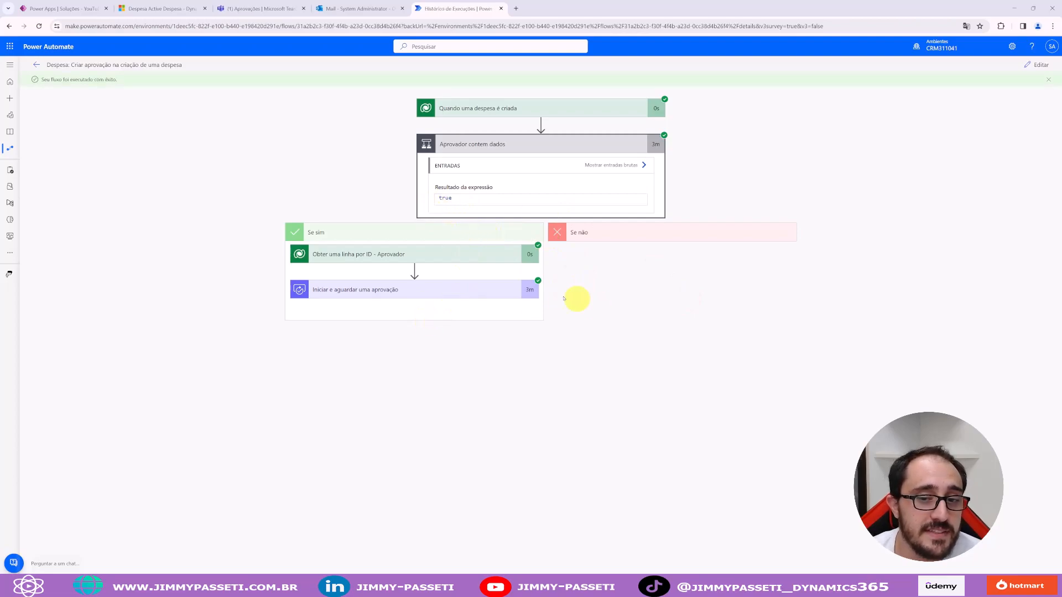
left_click(471, 287)
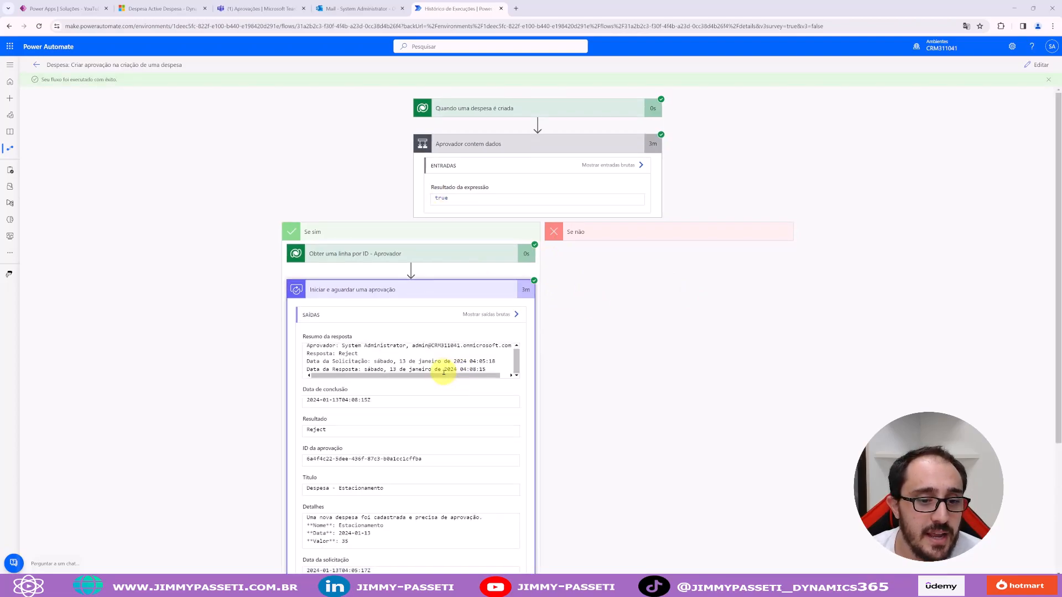
double_click(317, 431)
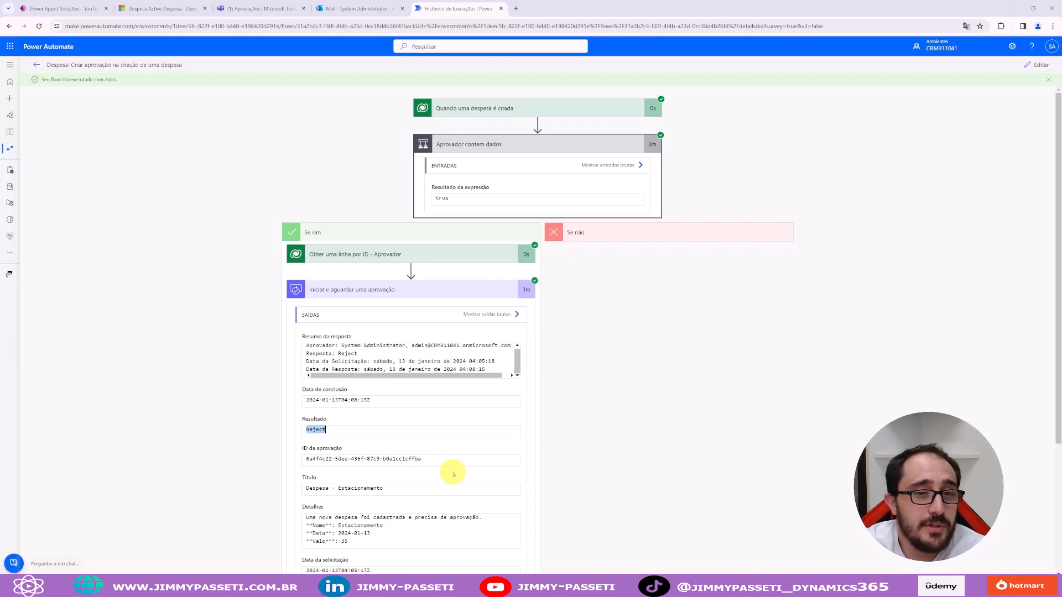
Reopen the flow for editing, start adding a Control action after the approval, and open the previous page in a separate browser tab
left_click(1037, 65)
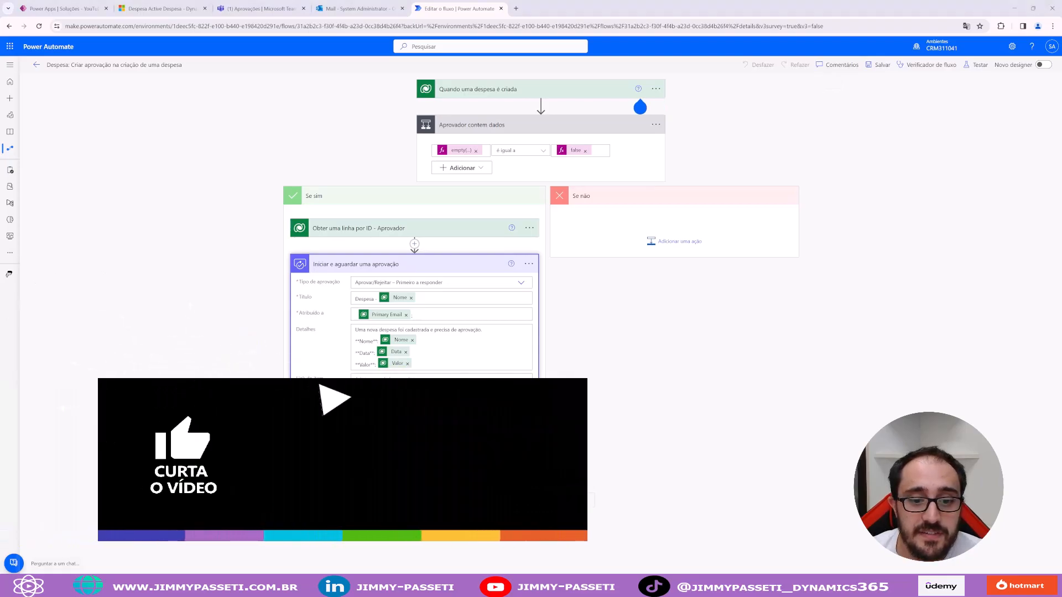
left_click(414, 454)
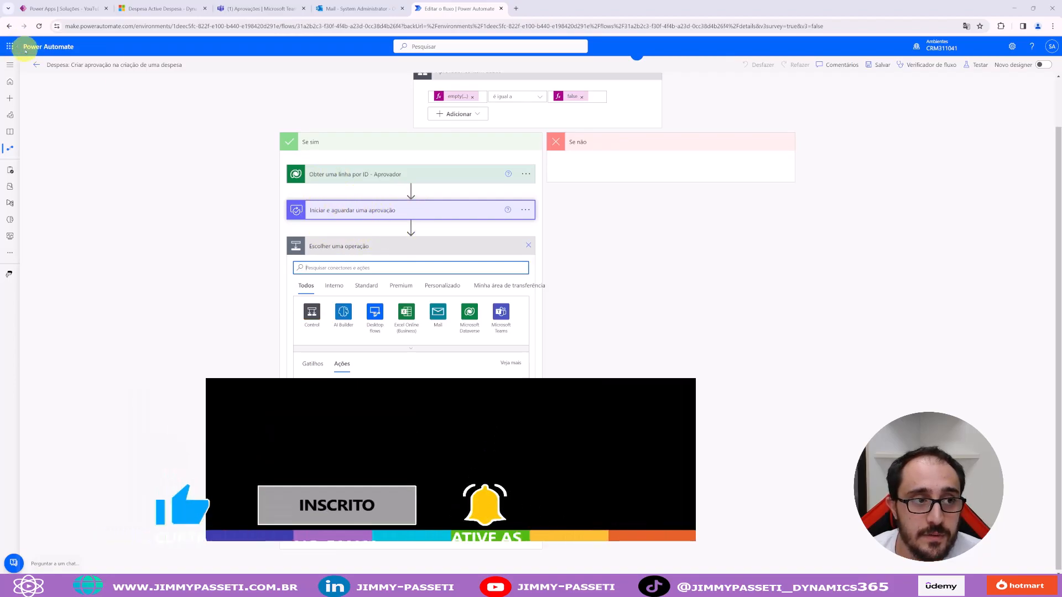
middle_click(9, 27)
left_click(320, 258)
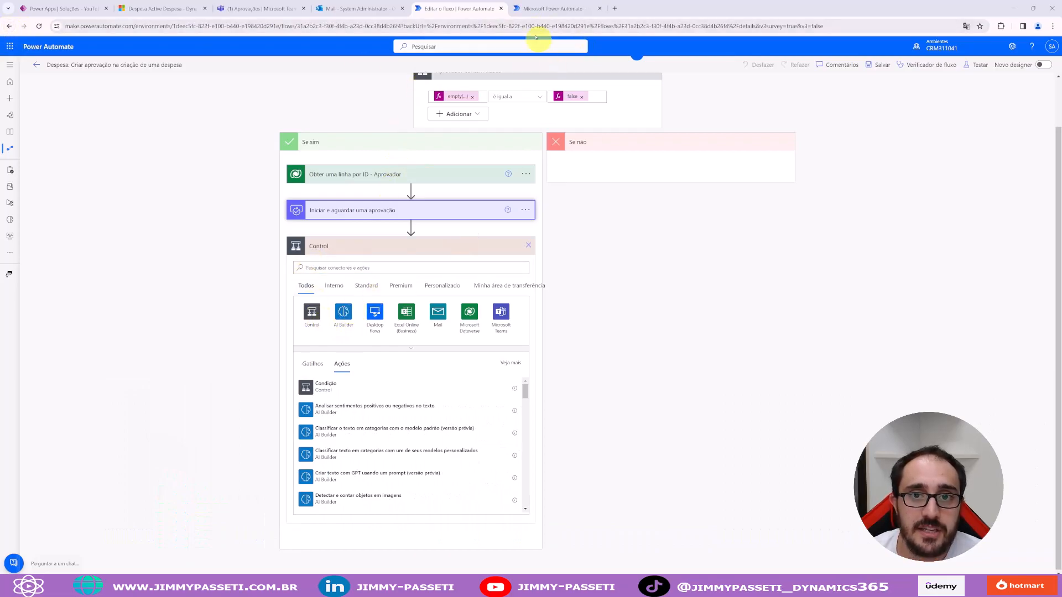
Examine the Resultado field and its value among the approval outputs of the completed run in the second browser tab
left_click(556, 5)
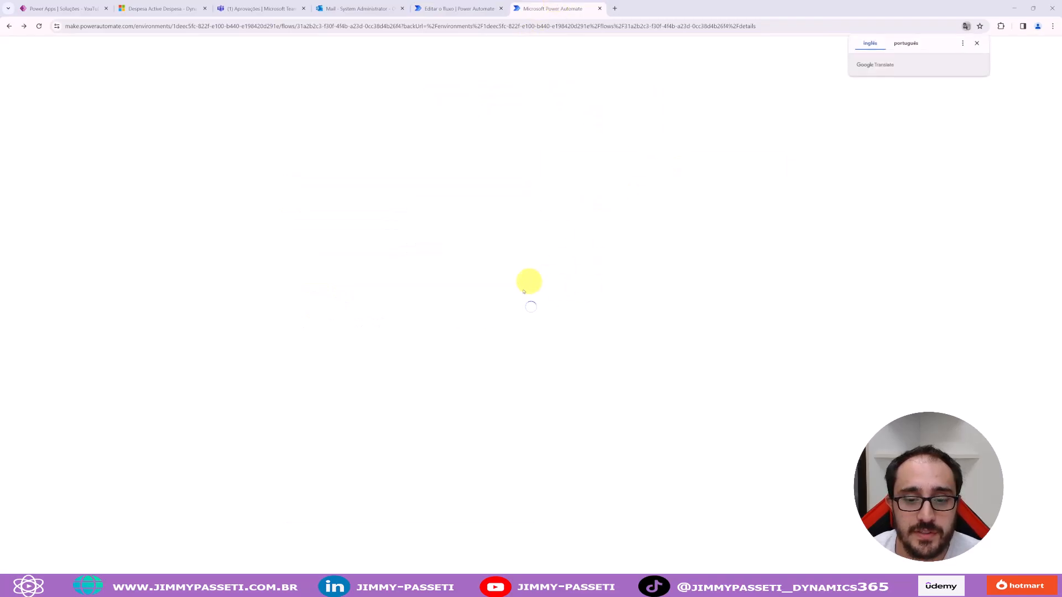
left_click(977, 43)
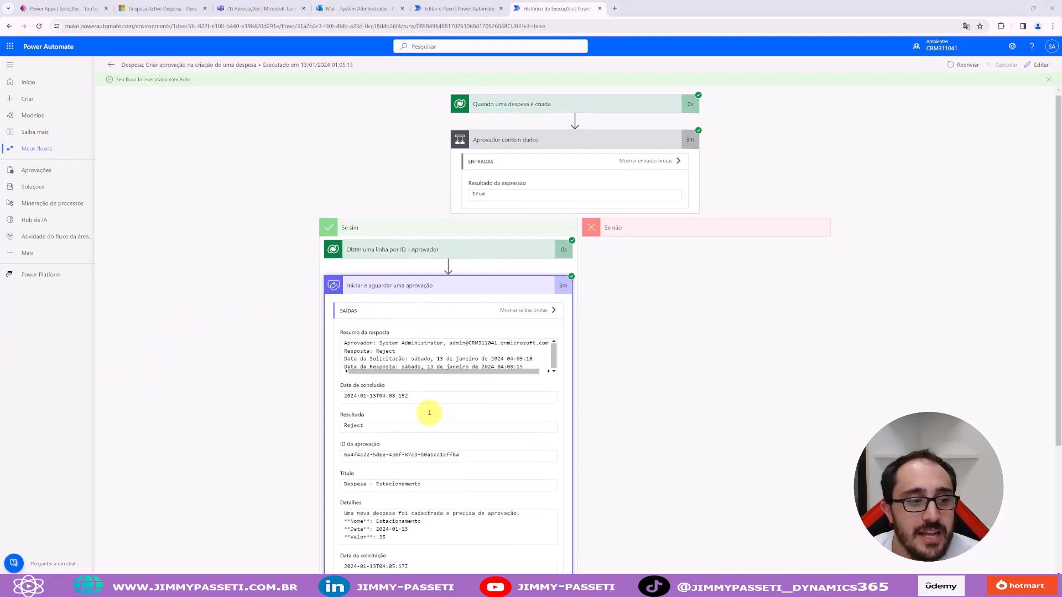
scroll(429, 413, "down", 1)
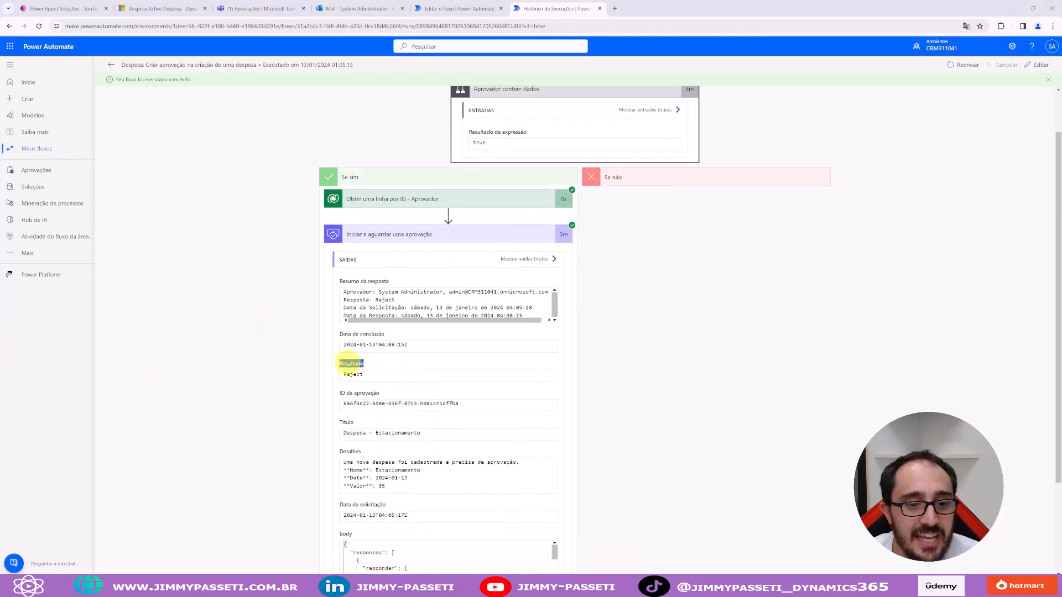
double_click(362, 375)
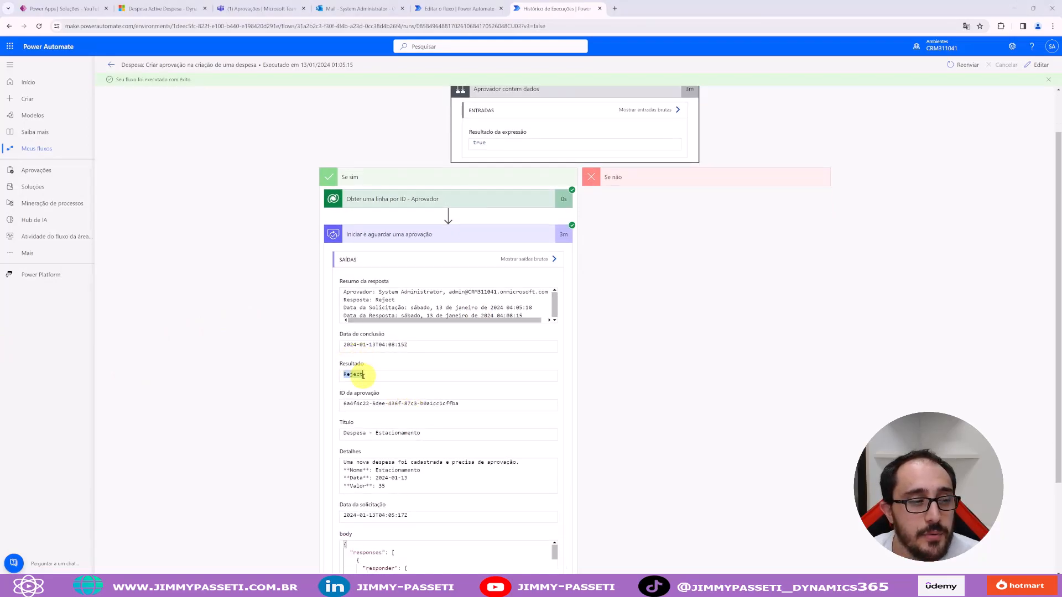
left_click(392, 363)
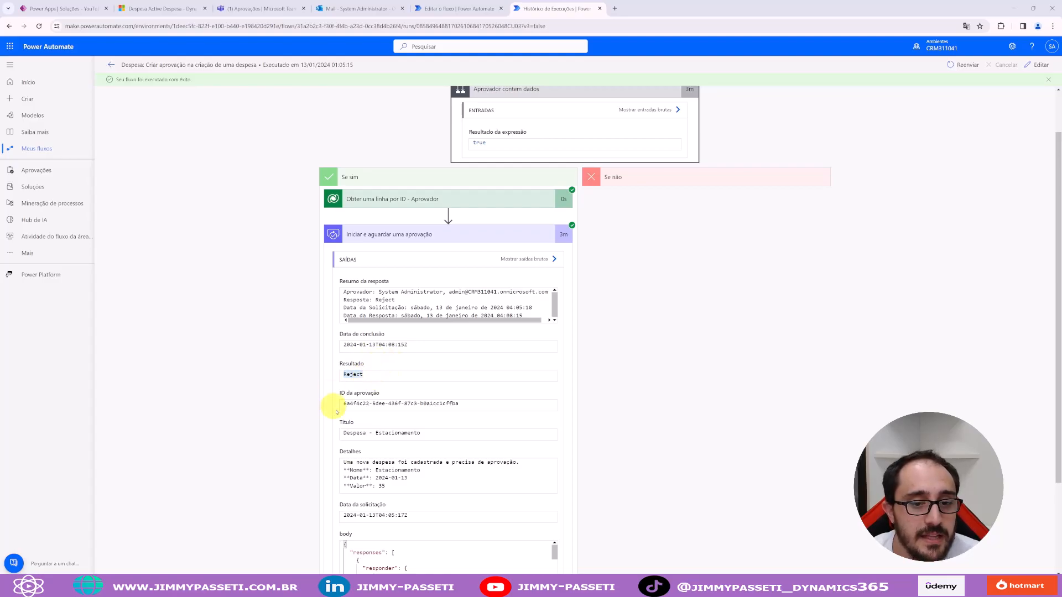
Back in the flow editor, add a Condição after the approval that checks whether Resultado "é igual a" Reject
left_click(450, 8)
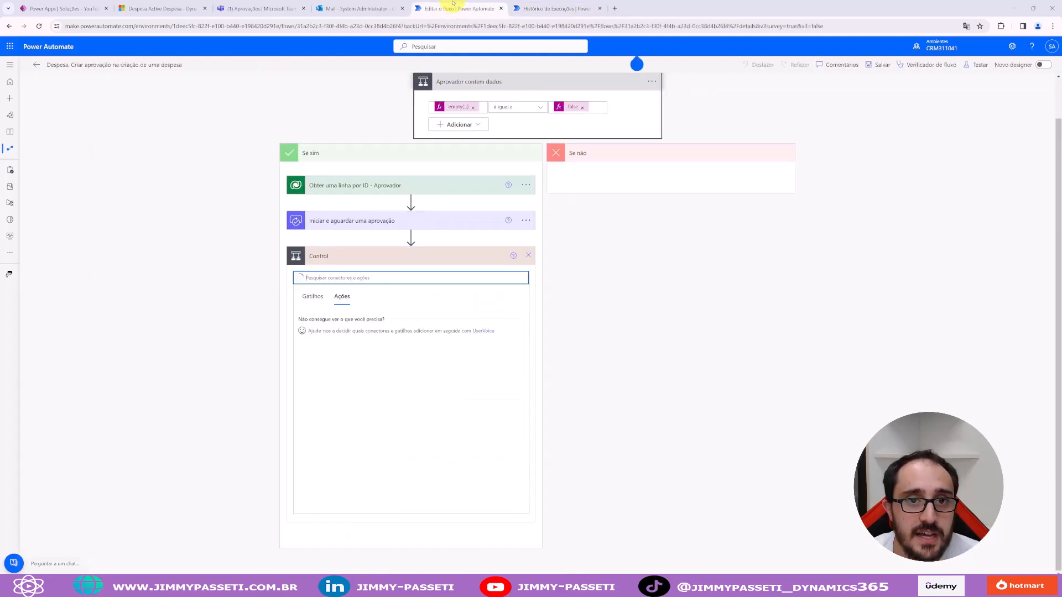
left_click(341, 320)
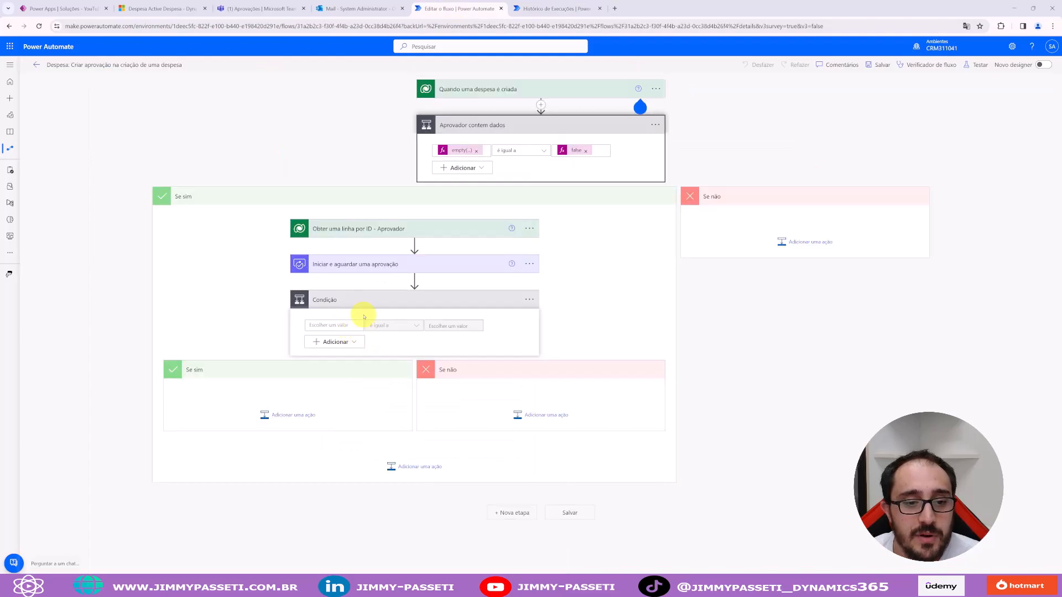
left_click(333, 325)
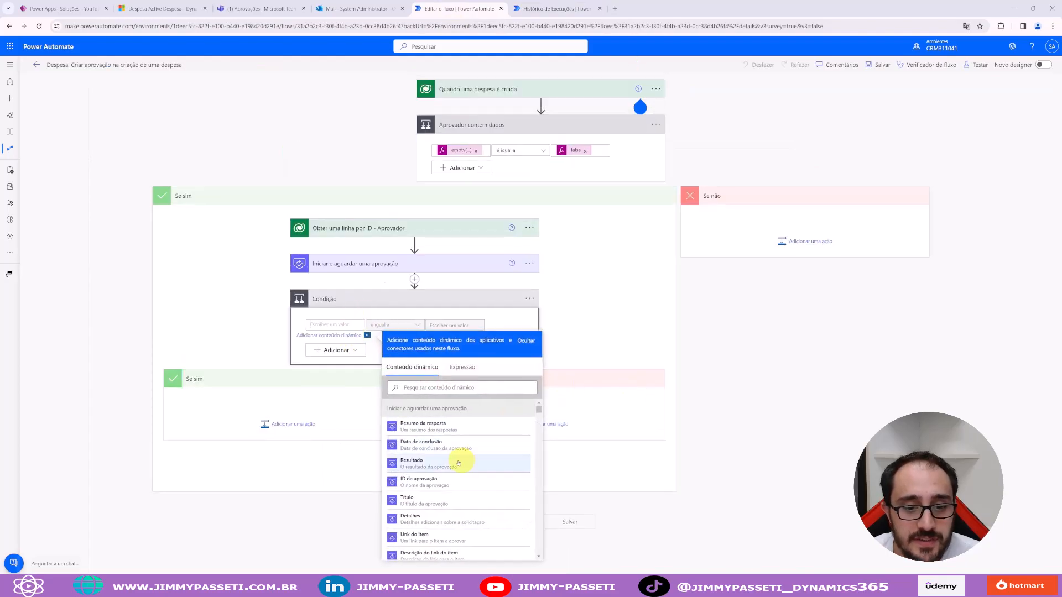
left_click(413, 463)
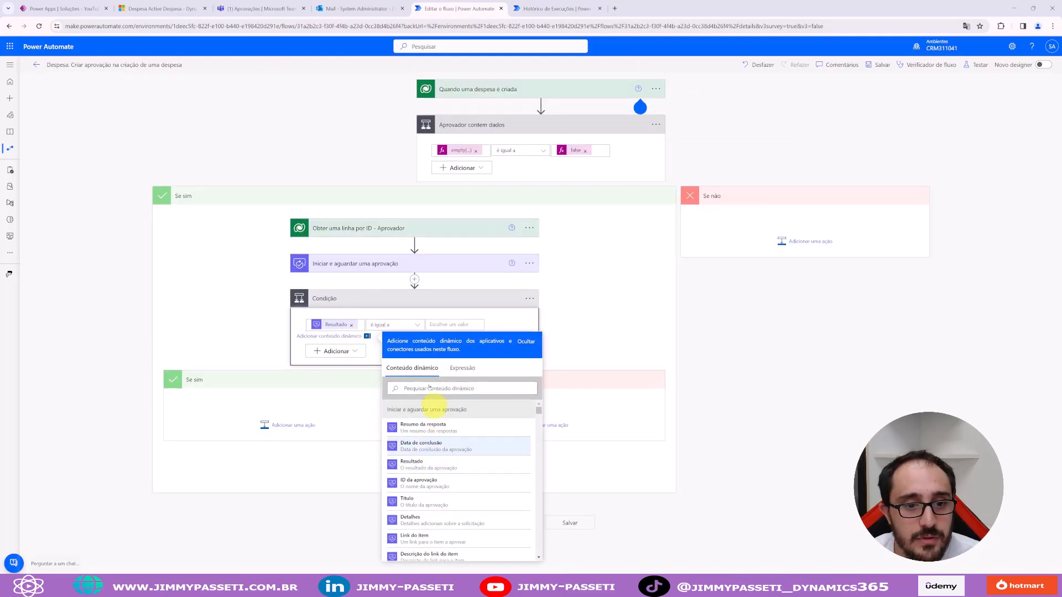
left_click(467, 324)
type("Reject")
Rename the new condition as "Resultado = Reject"
left_click(529, 298)
left_click(568, 327)
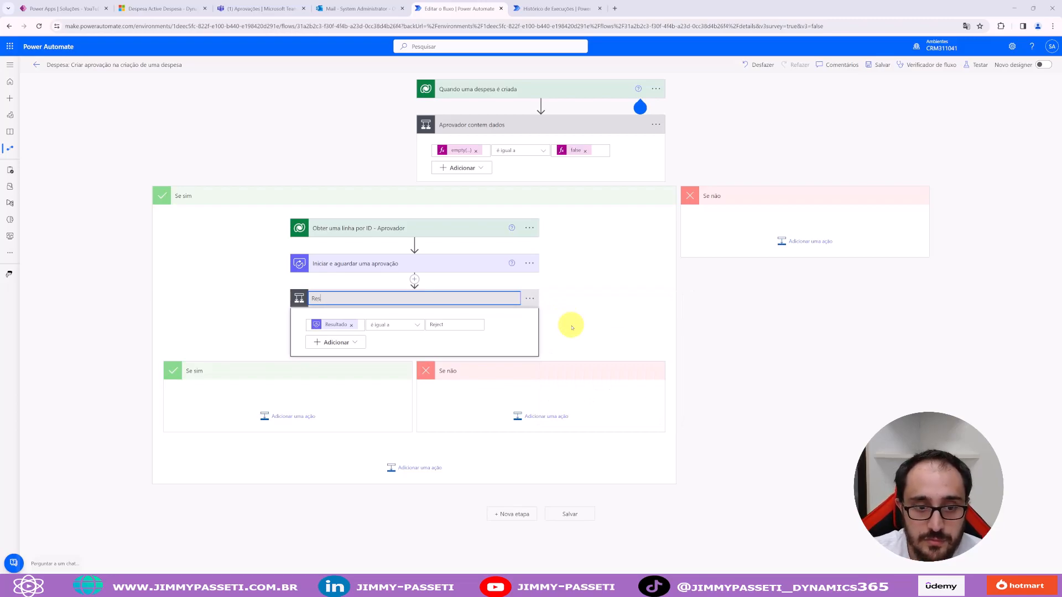
type("Resultado = Reject")
key("Return")
Add the Microsoft Dataverse action "Atualizar uma linha" to the Se sim branch of the Resultado = Reject condition
left_click(287, 416)
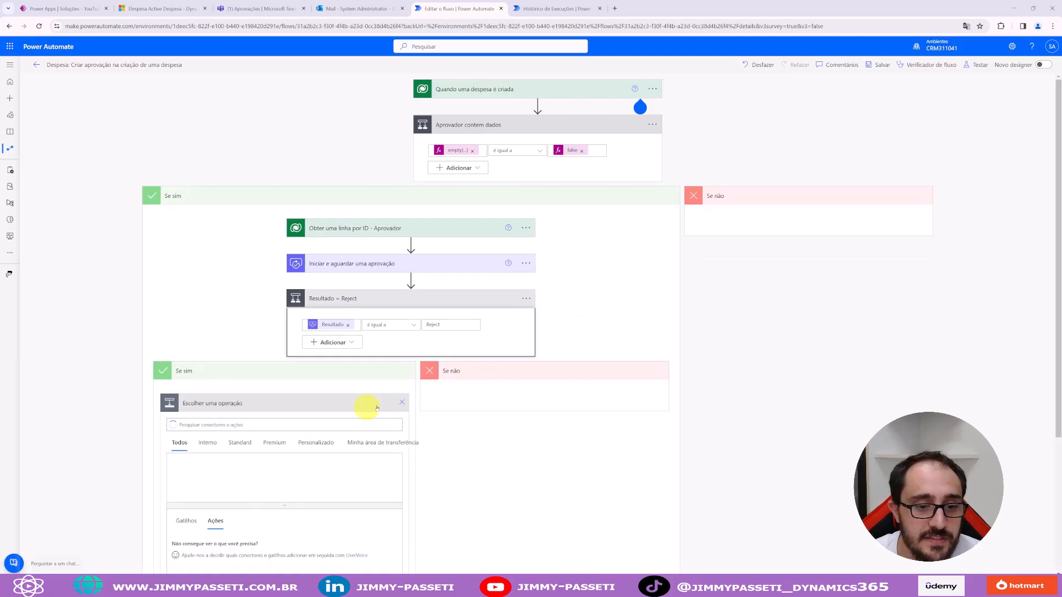
left_click(343, 477)
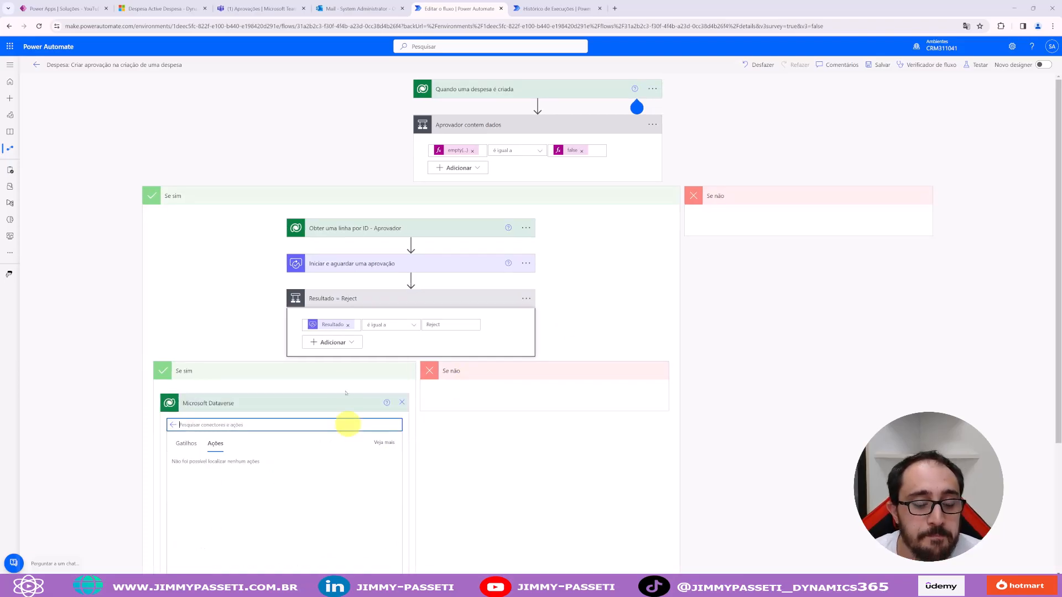
scroll(347, 425, "down", 5)
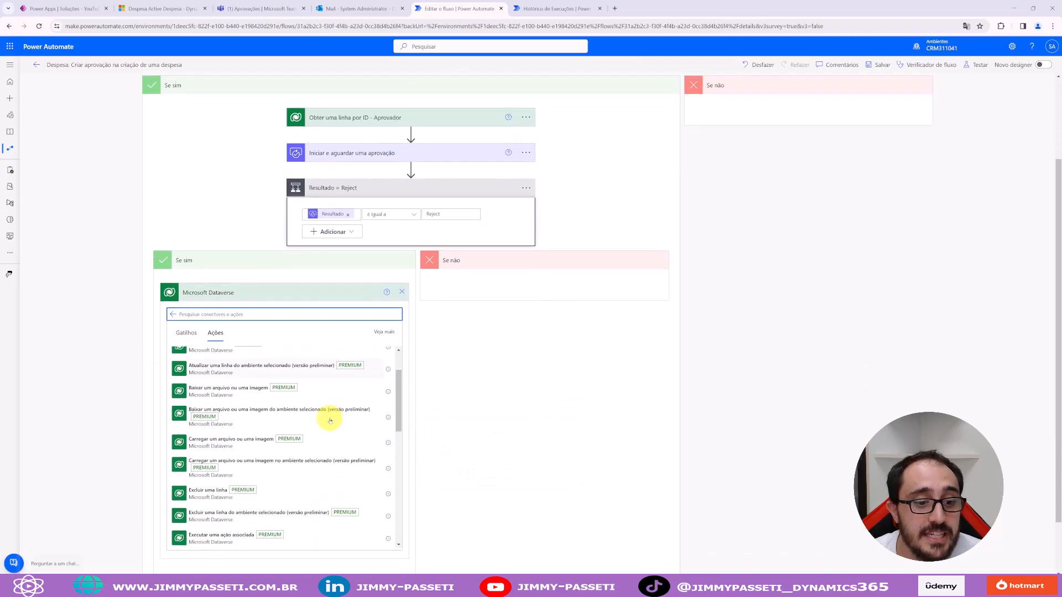
scroll(329, 410, "up", 1)
scroll(265, 381, "down", 2)
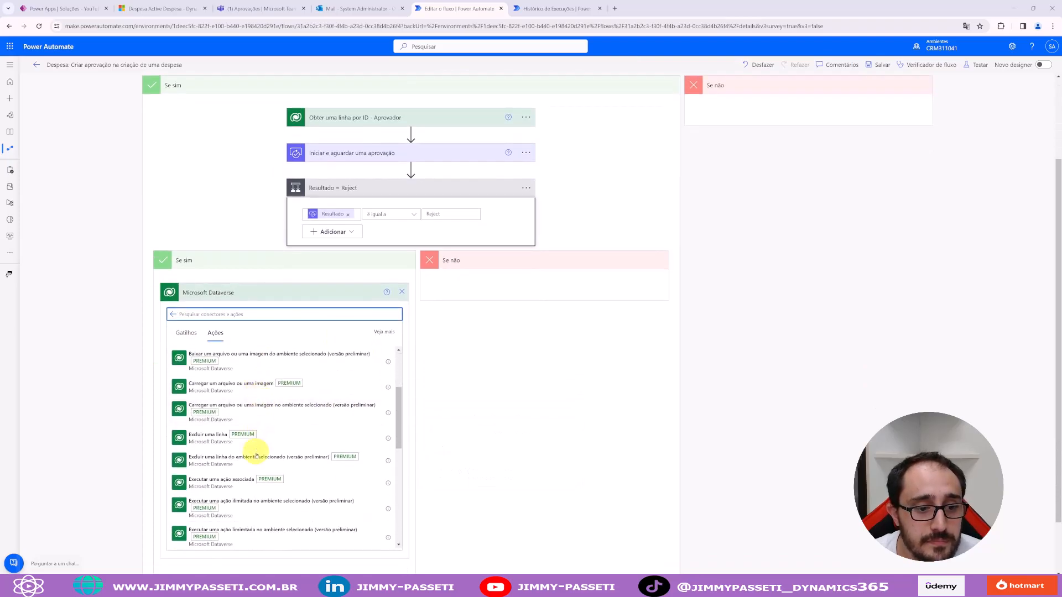
scroll(255, 437, "down", 3)
scroll(259, 475, "down", 2)
scroll(243, 468, "down", 1)
scroll(253, 443, "up", 4)
scroll(271, 398, "up", 2)
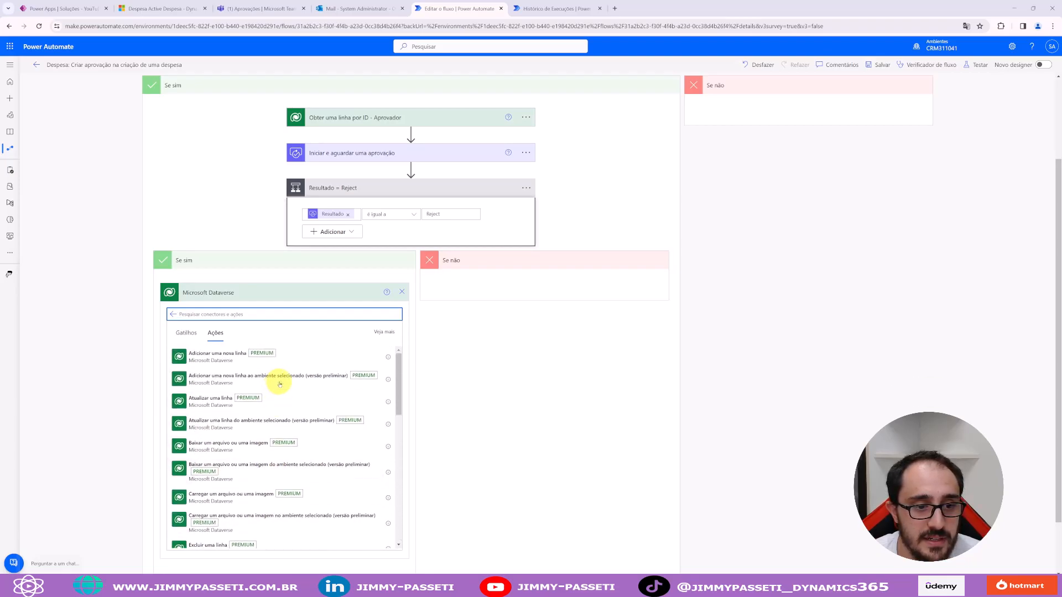
left_click(256, 404)
Rename the update action as "Atualizar uma linha - Rejeitado"
left_click(399, 402)
left_click(437, 401)
left_click(401, 403)
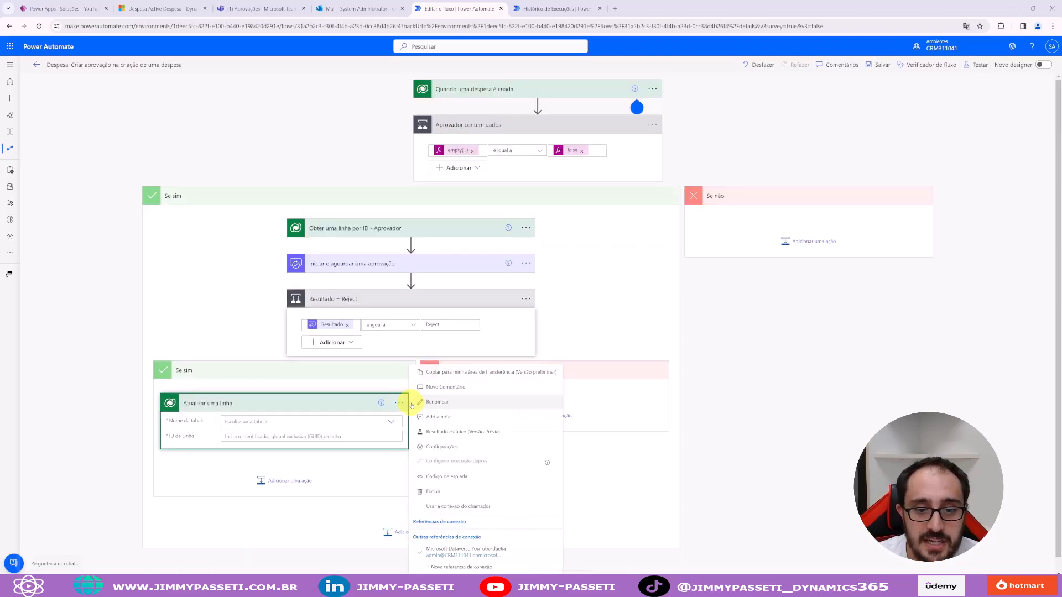
left_click(425, 402)
key("End")
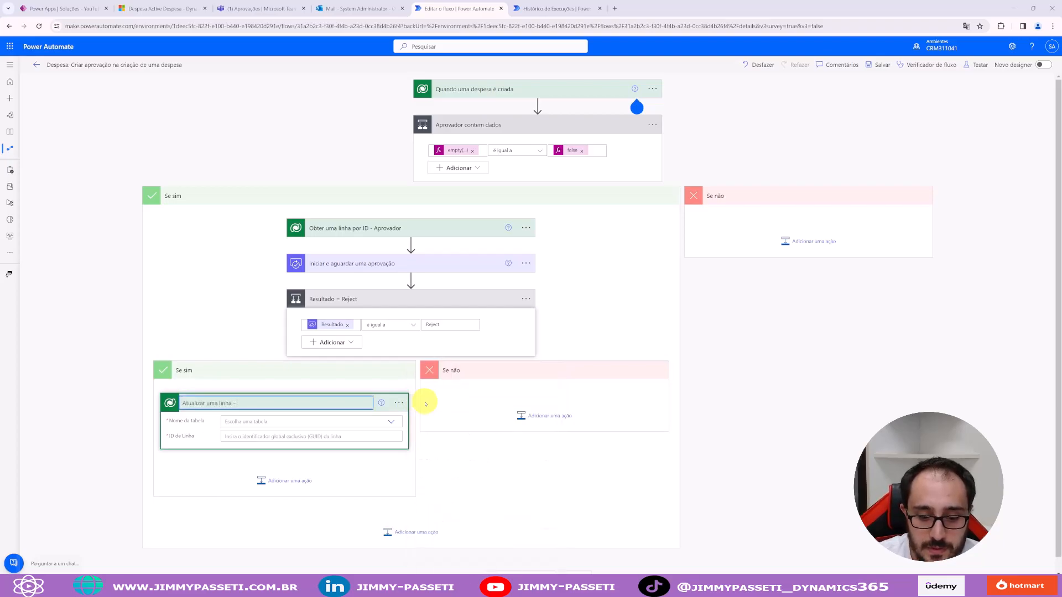
type("- Rejeitado")
key("Return")
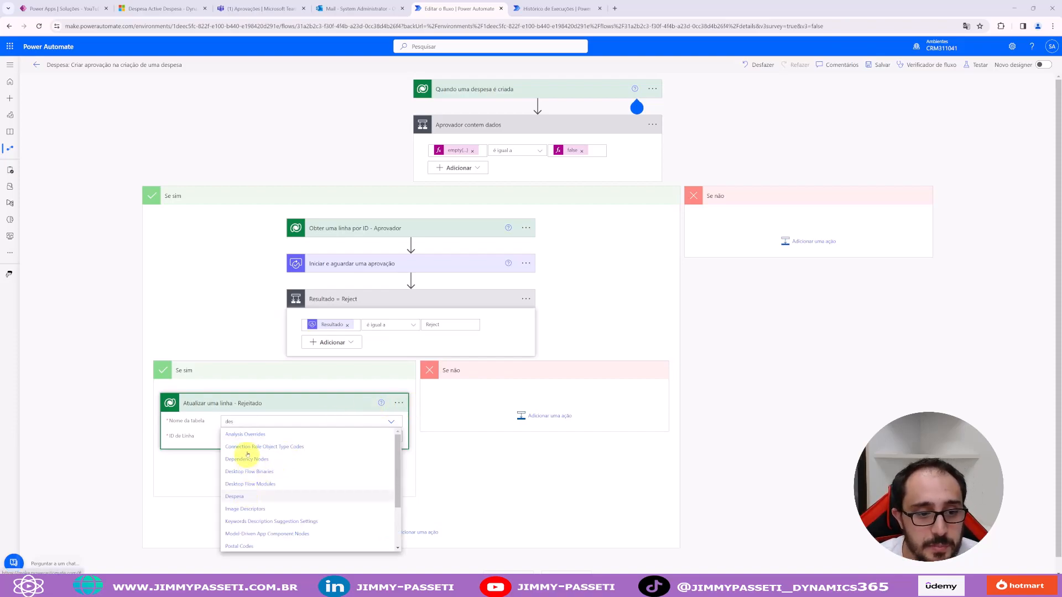
Set the update action's table to Despesa and its ID de Linha to the Despesa identifier from "Quando uma despesa é criada"
key("Return")
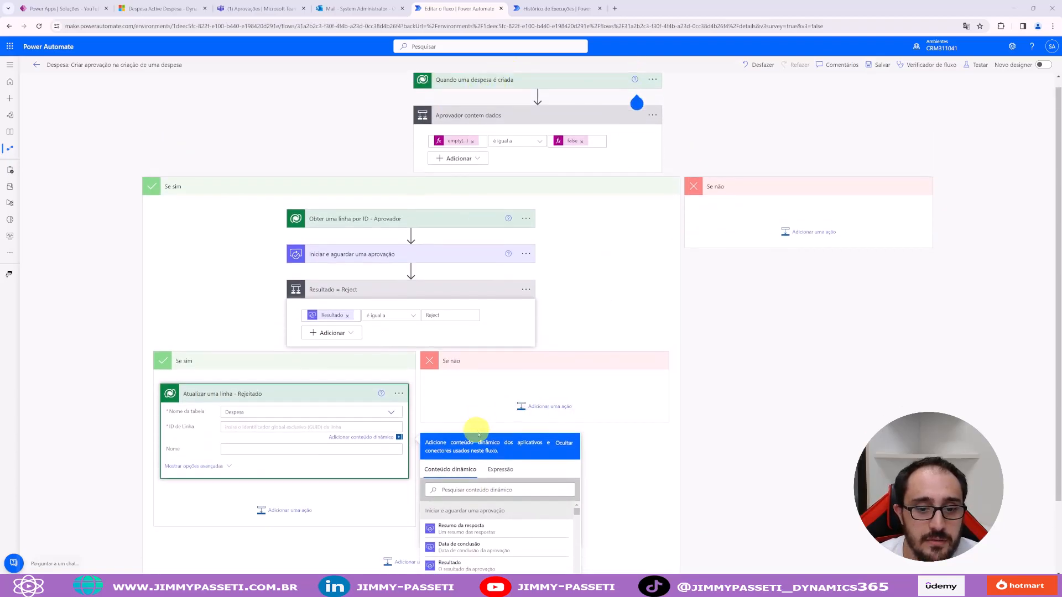
scroll(498, 443, "down", 2)
left_click(522, 406)
type("des")
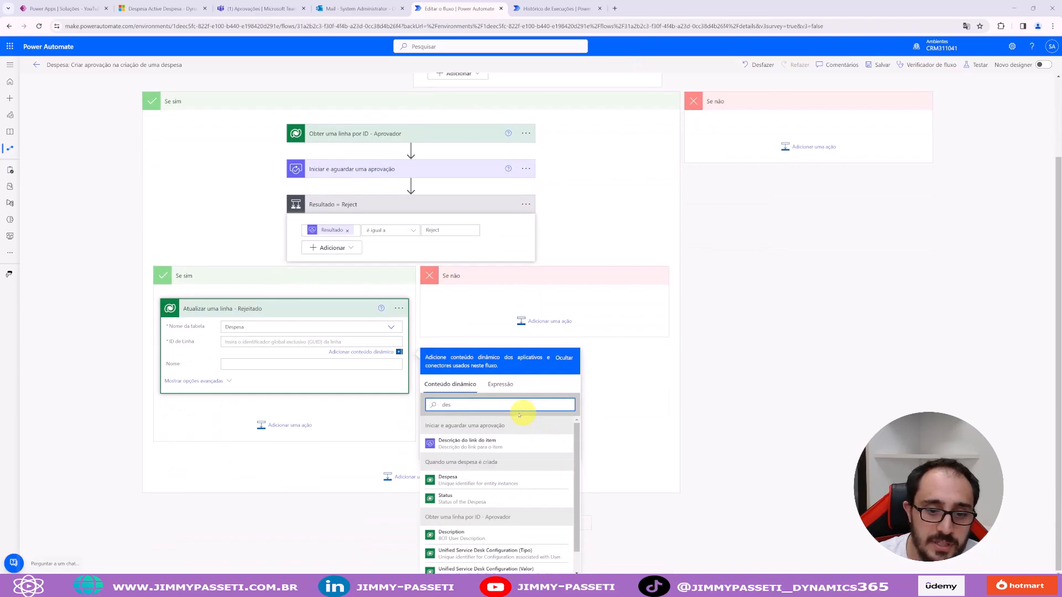
scroll(487, 437, "down", 1)
left_click_drag(430, 442, 515, 443)
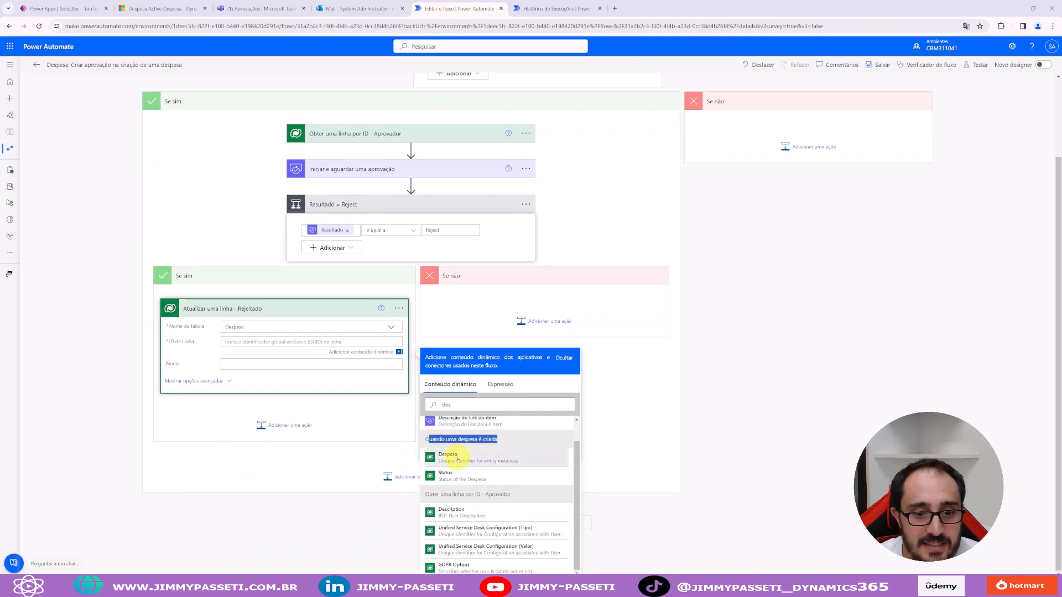
left_click(457, 458)
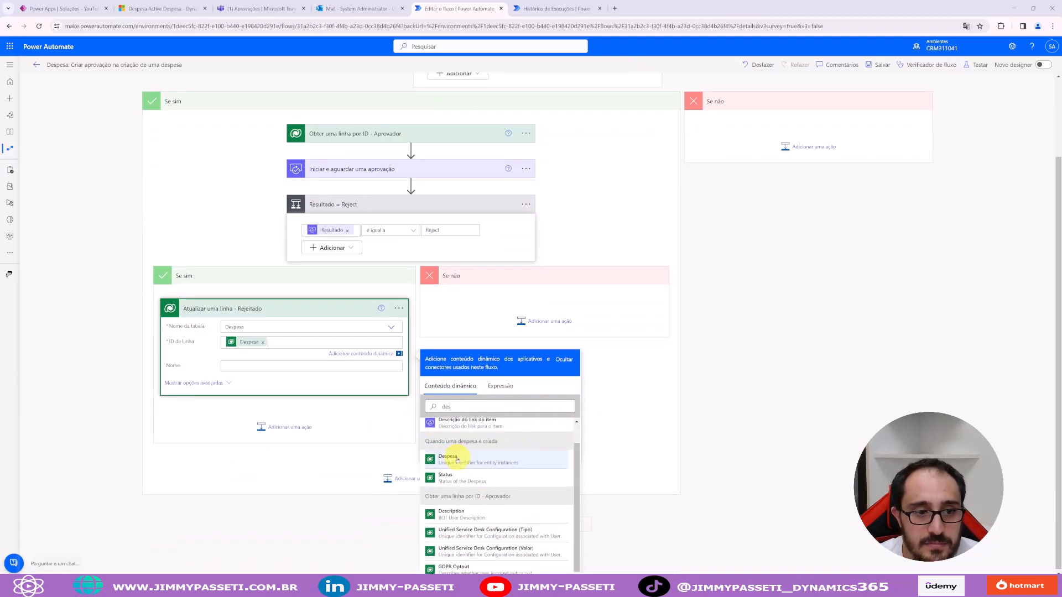
In "Atualizar uma linha - Rejeitado", show the advanced options and set Status Reason to Reprovado and Status to Inactive
left_click(212, 385)
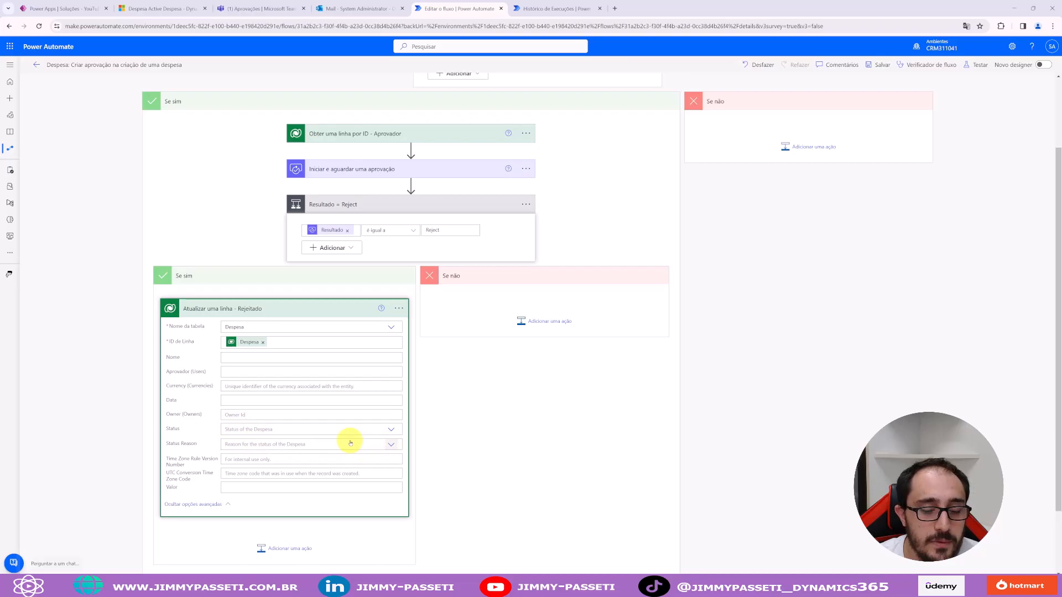
left_click(332, 444)
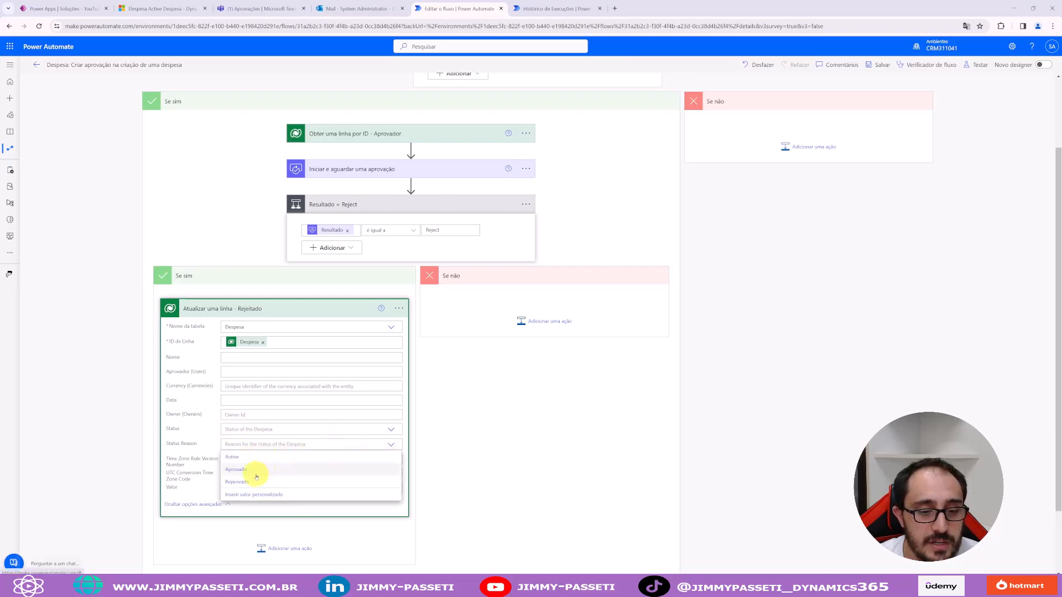
left_click(276, 479)
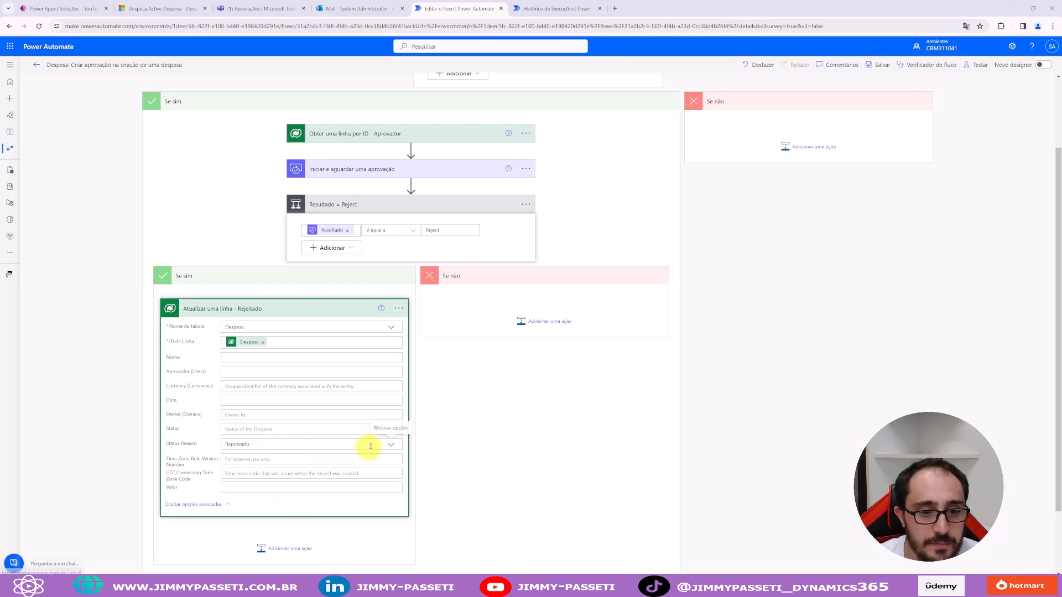
left_click(390, 430)
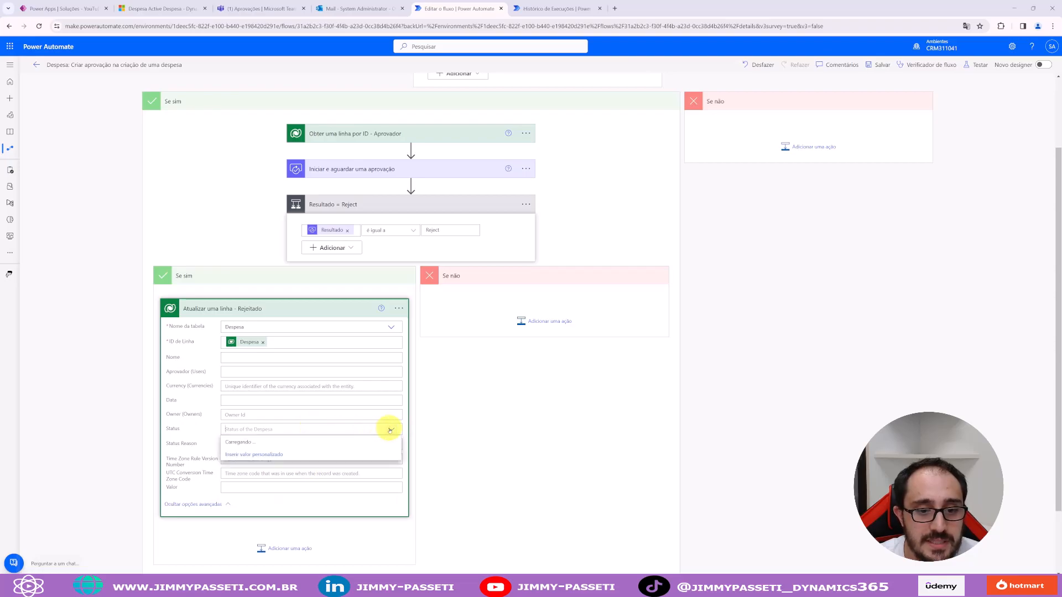
left_click(390, 430)
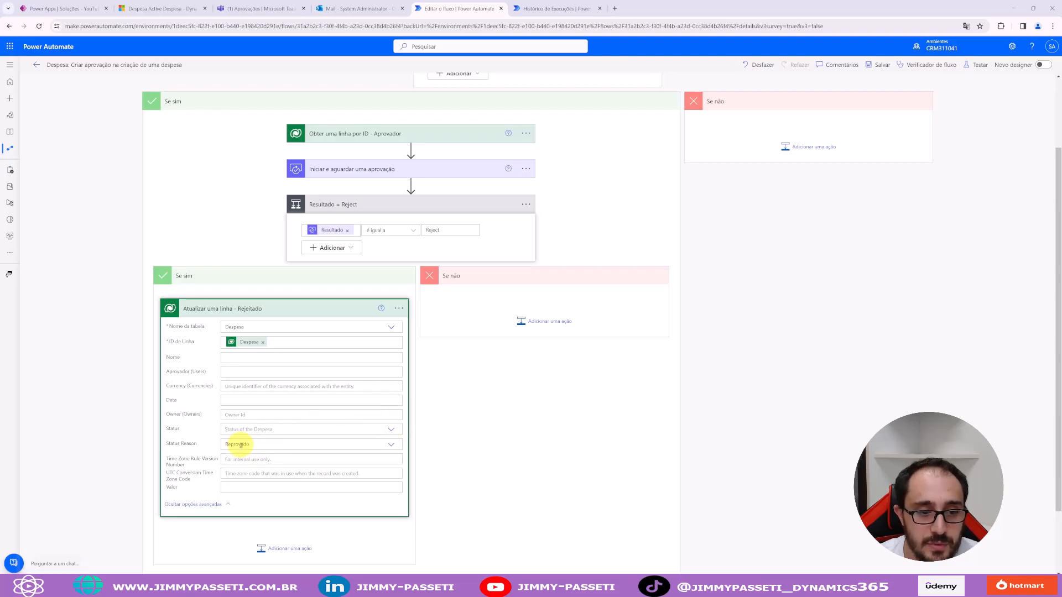
left_click(389, 429)
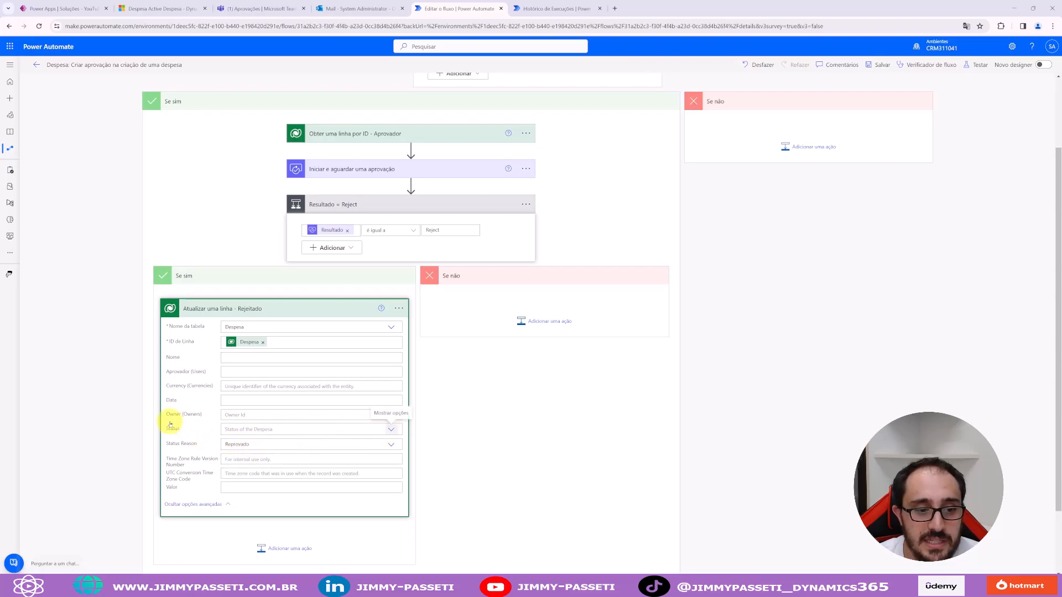
left_click(264, 457)
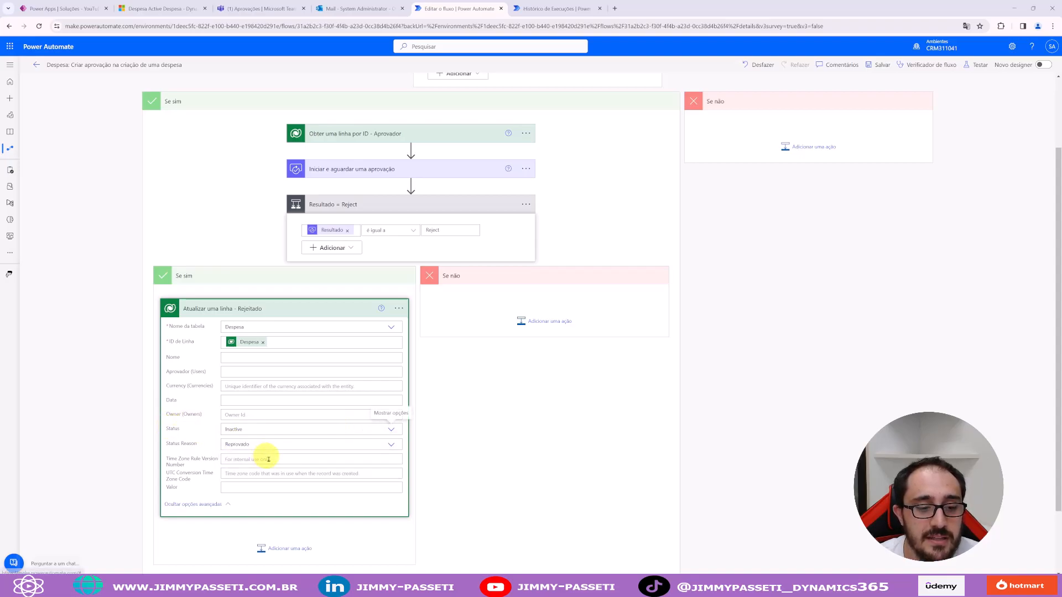
Copy the "Atualizar uma linha - Rejeitado" action to the clipboard and collapse its card
left_click(399, 308)
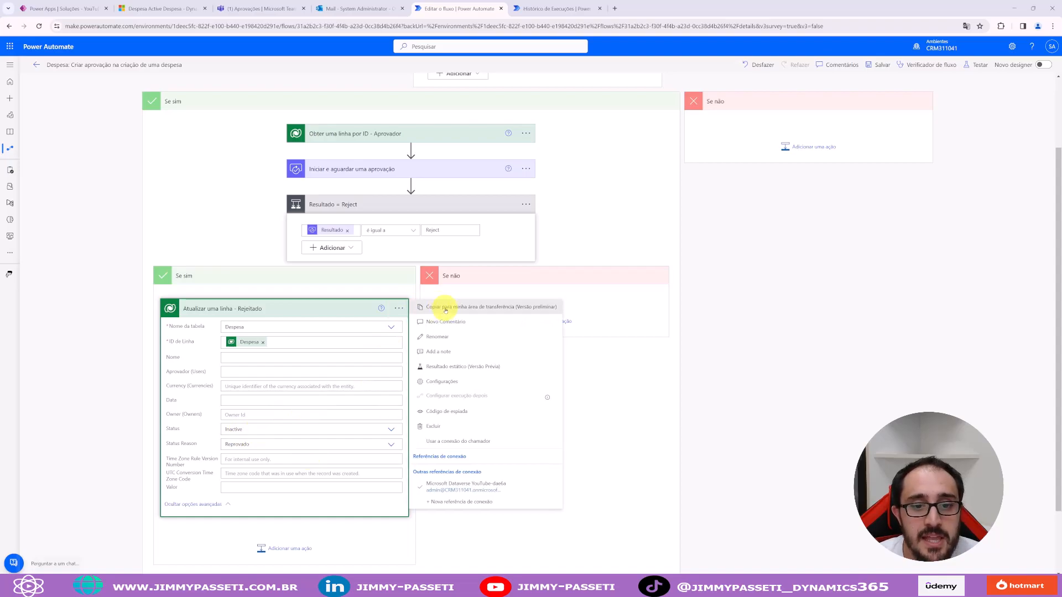
left_click(446, 308)
left_click(339, 310)
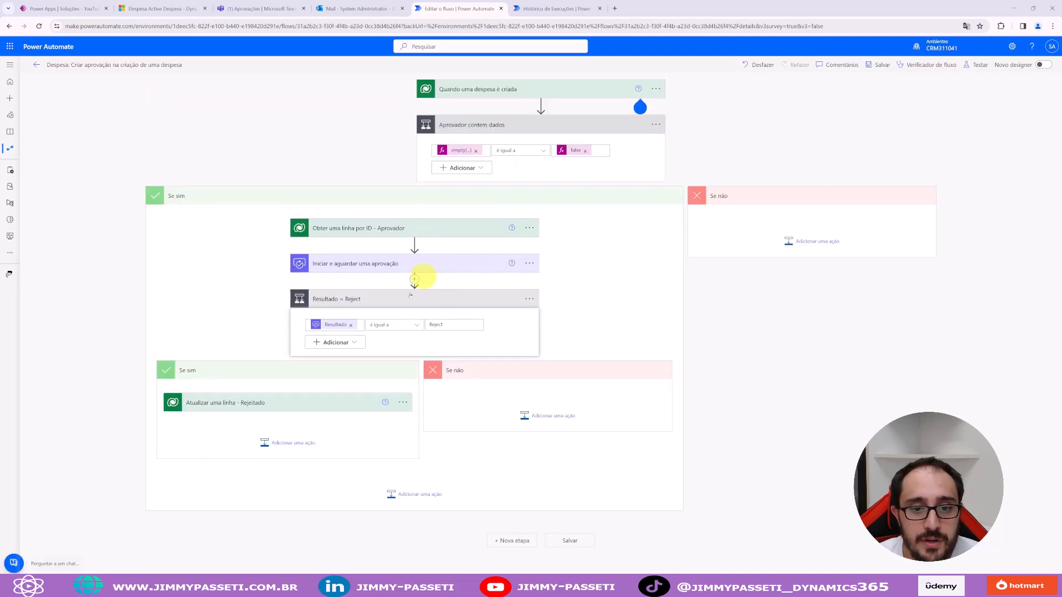
Add the Microsoft Dataverse action "Atualizar uma linha" to the Se não branch of the Resultado = Reject condition
left_click(551, 416)
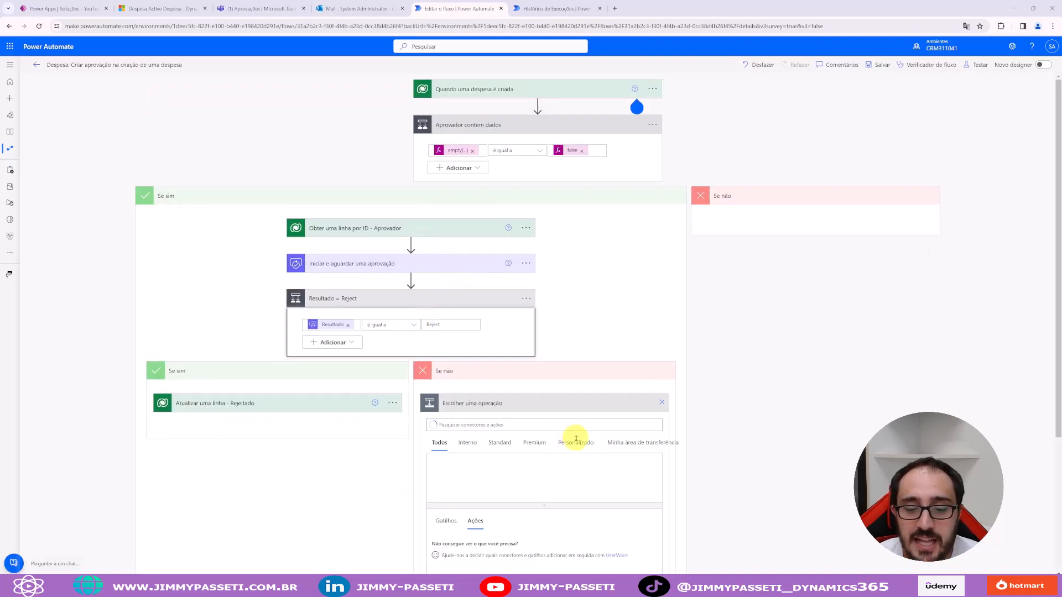
left_click(622, 443)
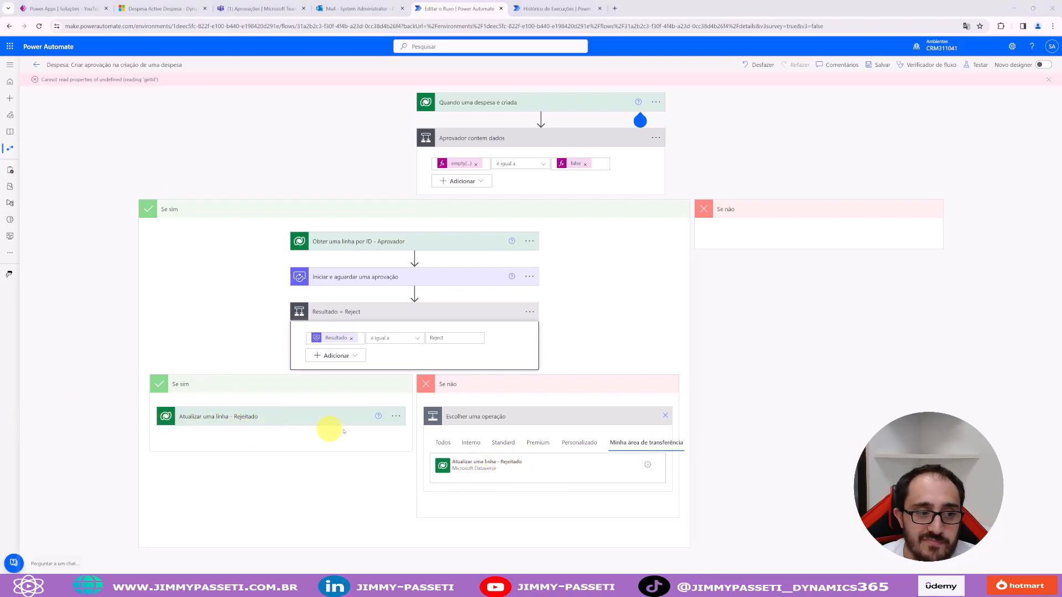
left_click(443, 442)
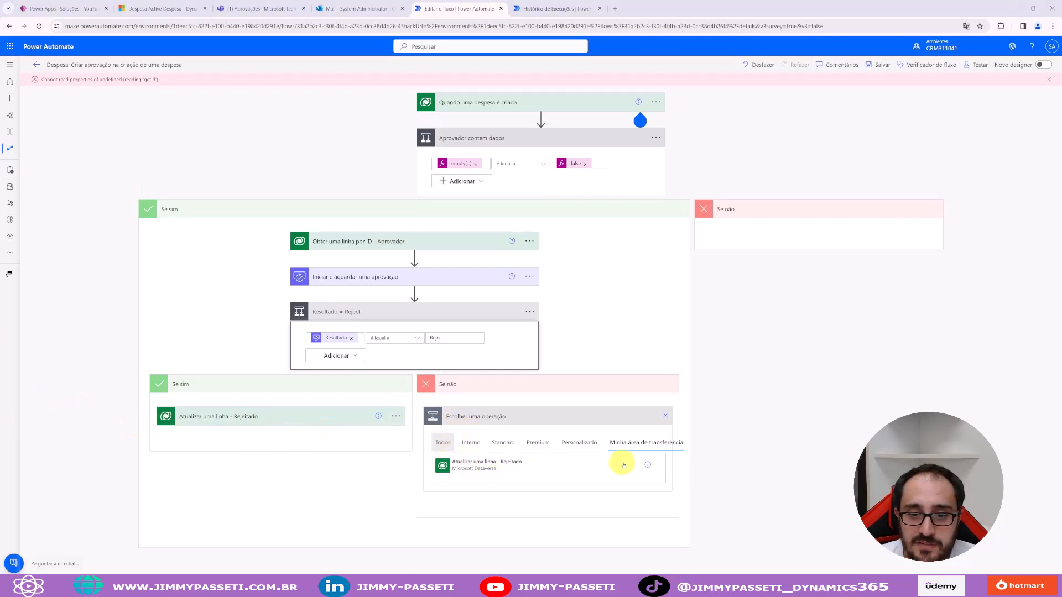
left_click(602, 485)
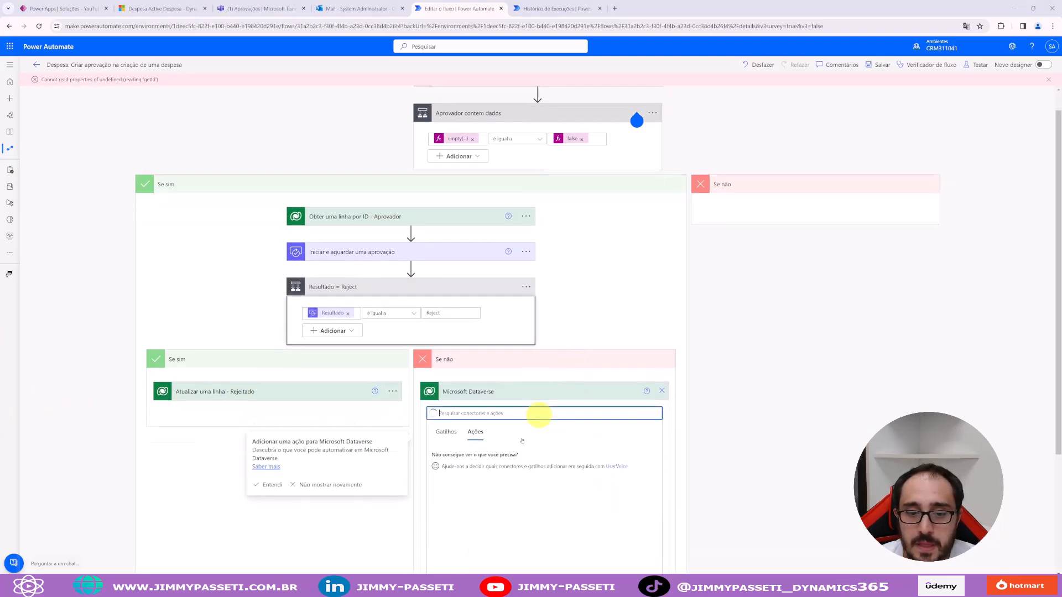
scroll(541, 412, "down", 1)
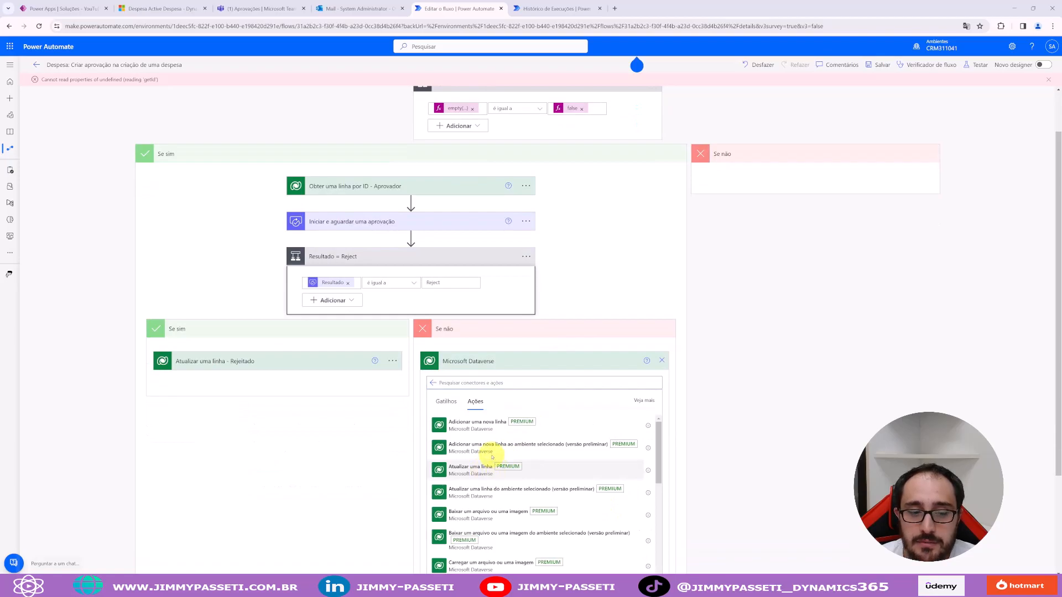
left_click(487, 468)
Set the Se não update action's table to Despesa and its ID de Linha to the Despesa identifier from "Quando uma despesa é criada"
left_click(513, 406)
type("des")
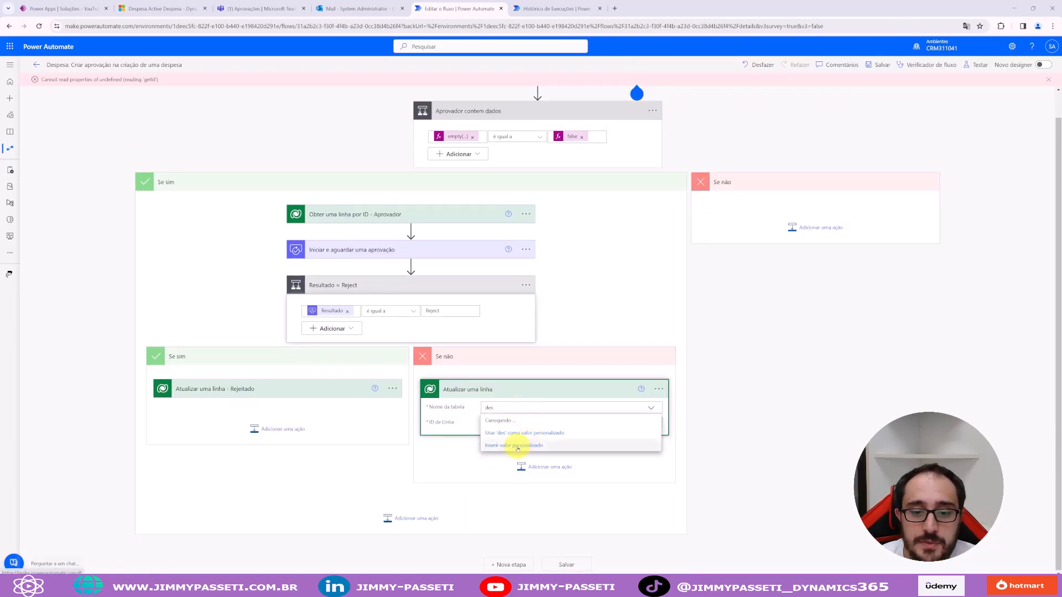
left_click(503, 486)
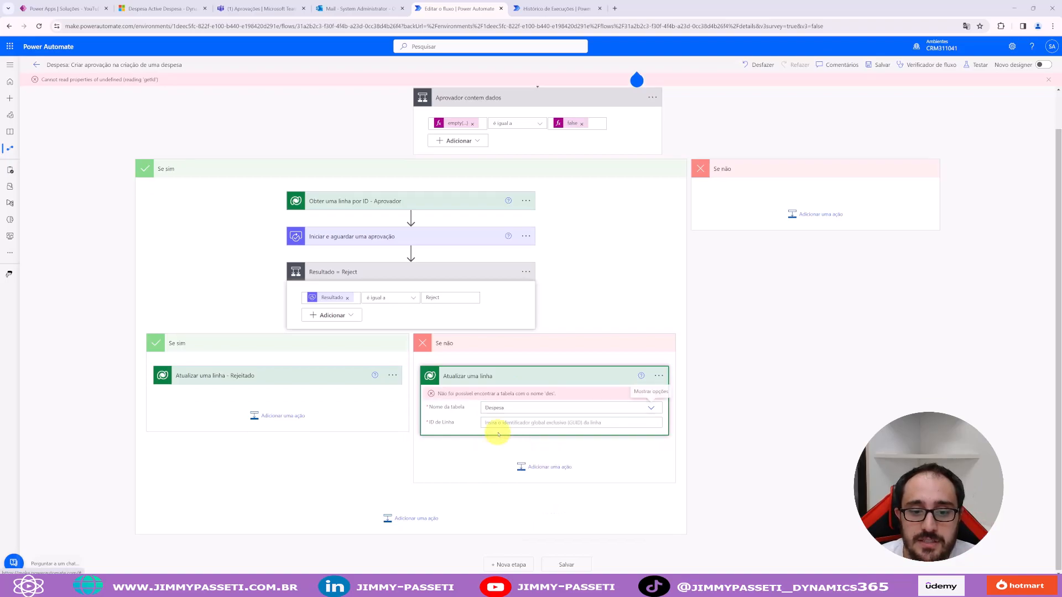
left_click(718, 484)
type("desp")
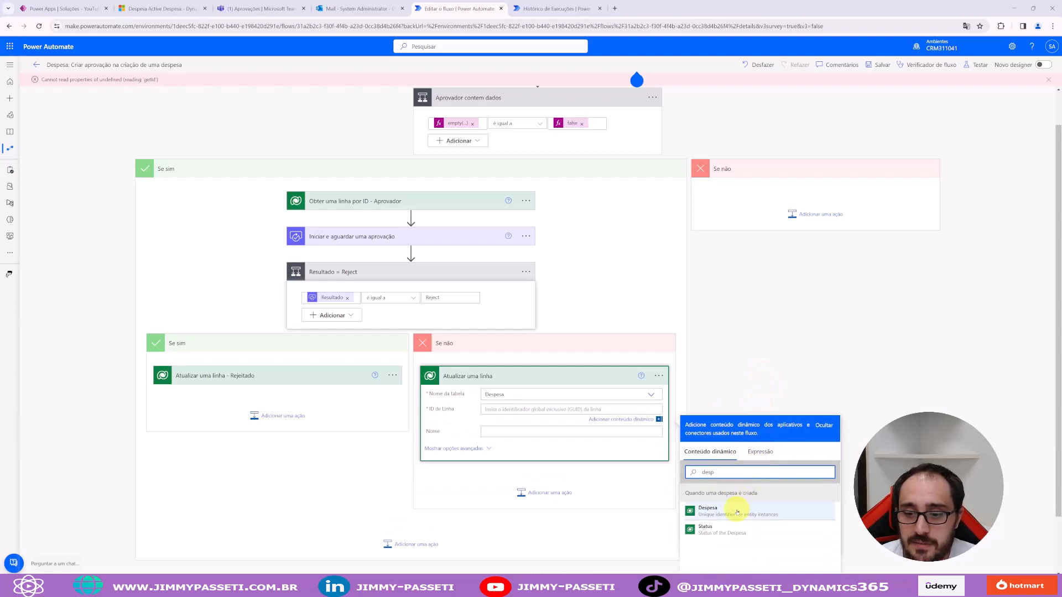
left_click(733, 510)
Show the Se não update action's advanced options and set Status to Inactive and Status Reason to Aprovado
left_click(471, 452)
scroll(536, 477, "down", 2)
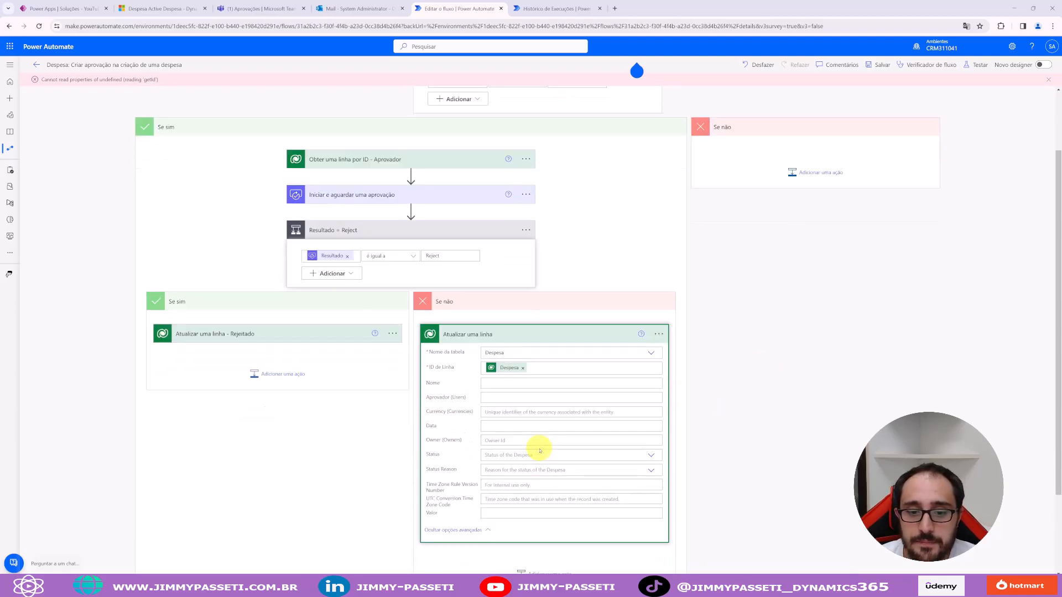
left_click(649, 387)
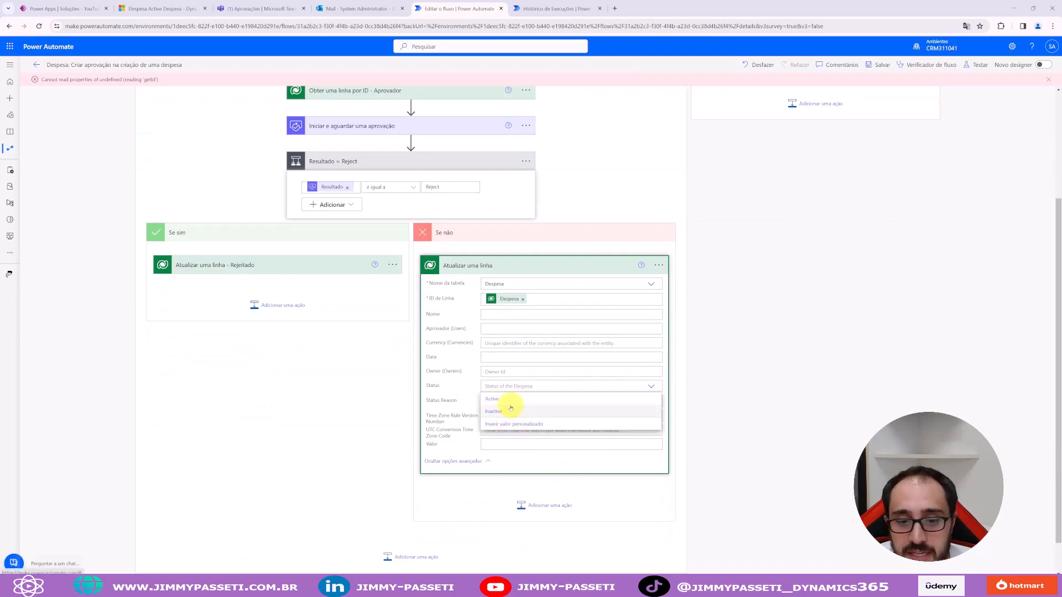
left_click(508, 410)
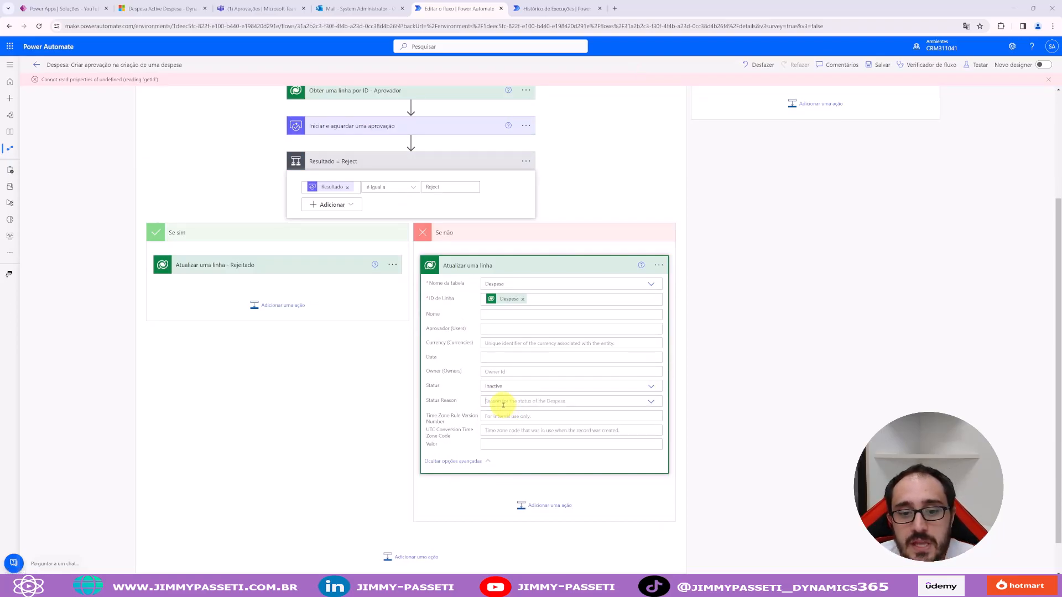
left_click(503, 403)
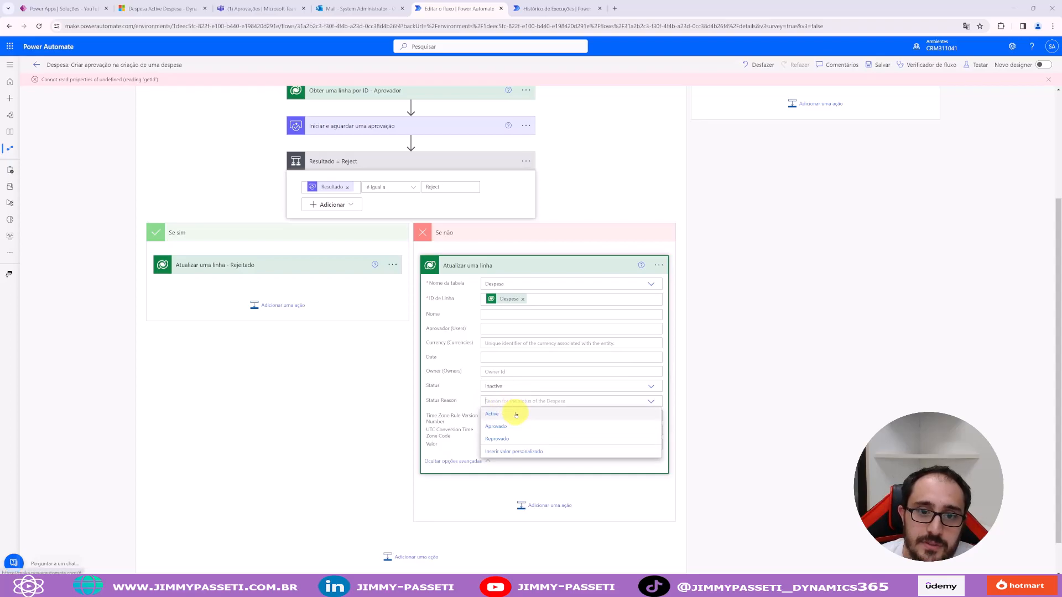
left_click(502, 430)
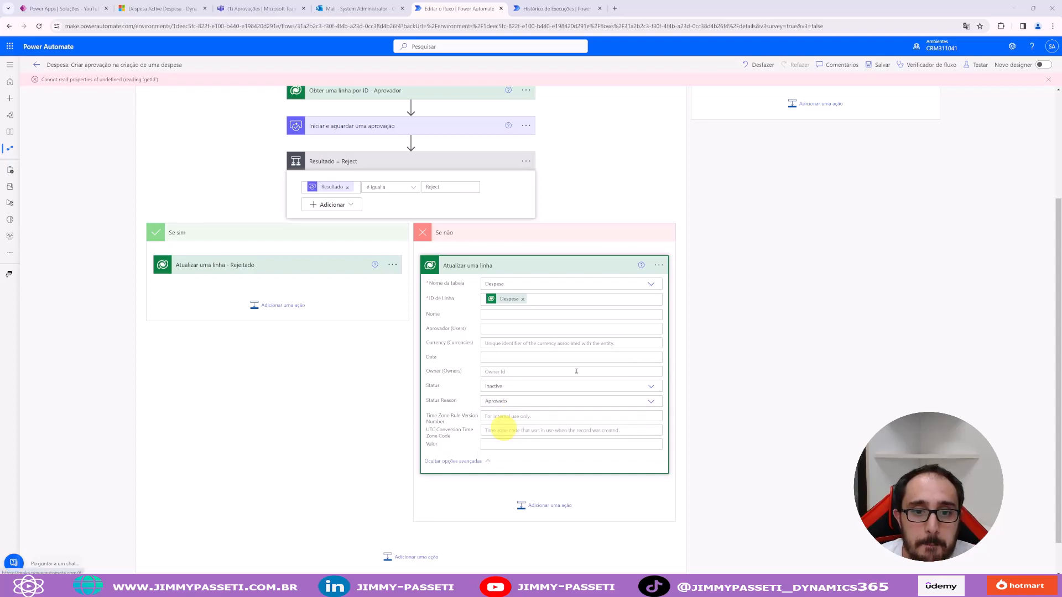
Rename the Se não update action as "Atualizar uma linha - Aprovado" and dismiss the error banner
left_click(658, 265)
left_click(695, 294)
key("End")
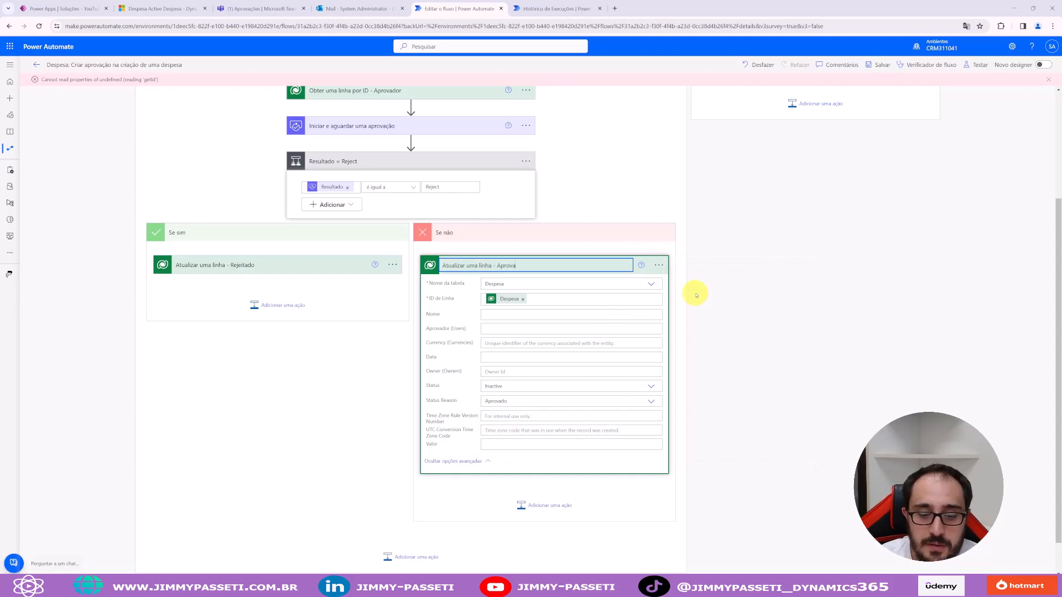
key("Return")
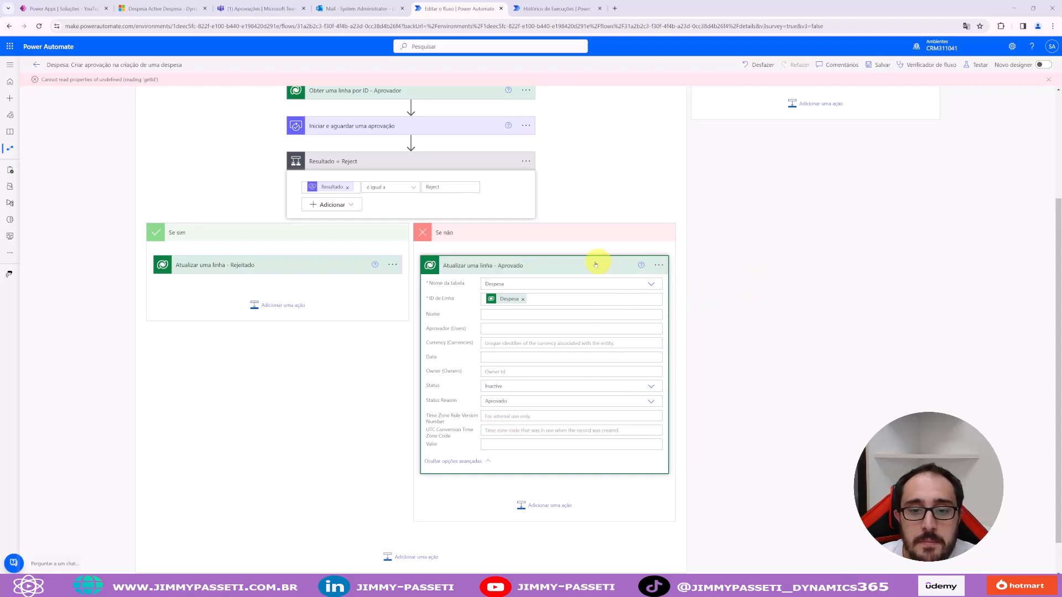
scroll(470, 238, "up", 3)
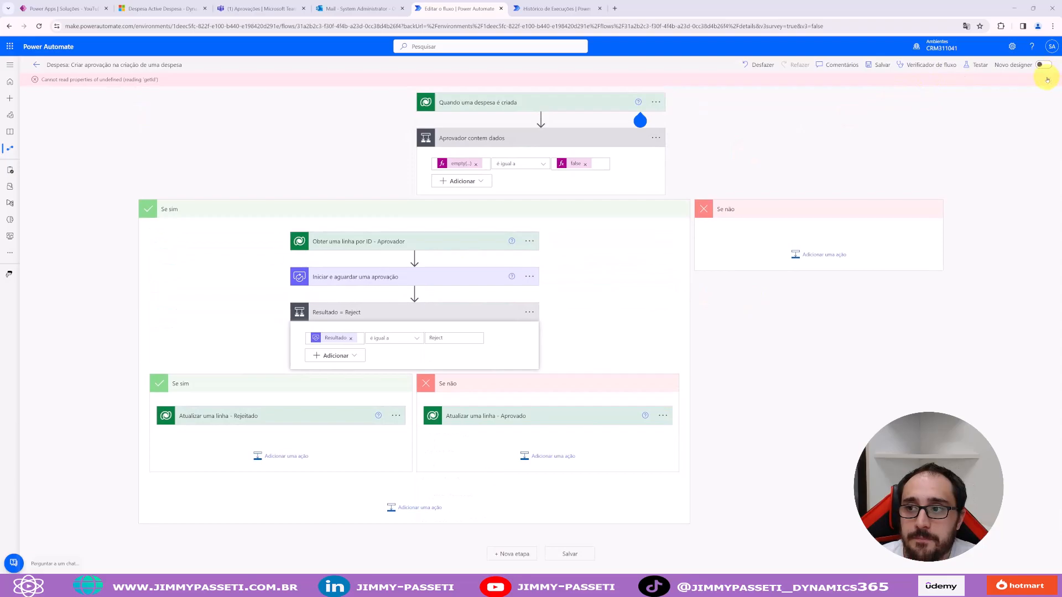
left_click(1047, 79)
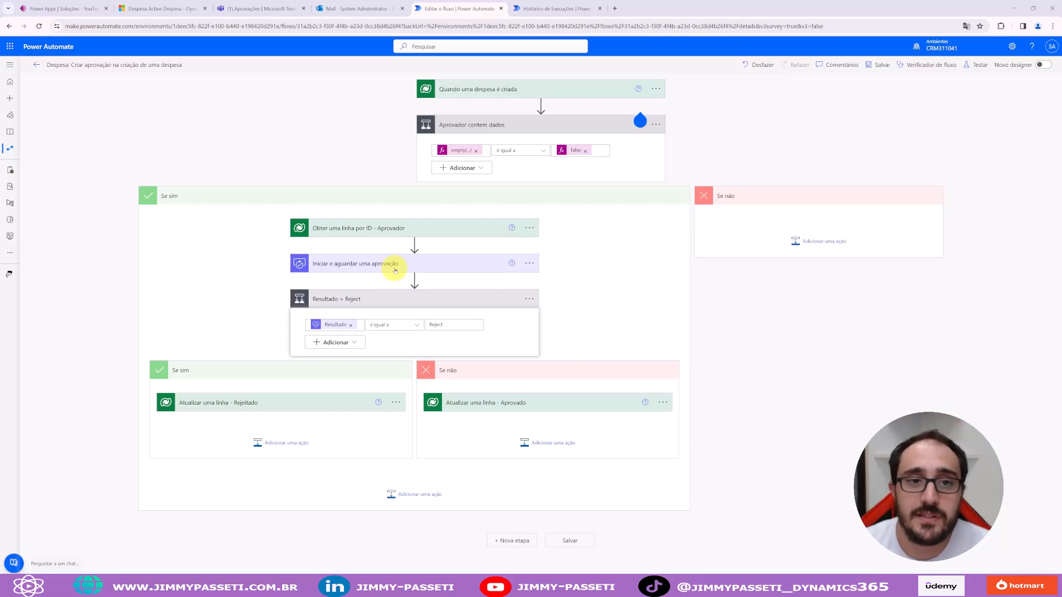
Check Teams approvals and the Active Despesa list, and set up an automatic flow test with the recent "Testar Êxito" trigger run
left_click(237, 6)
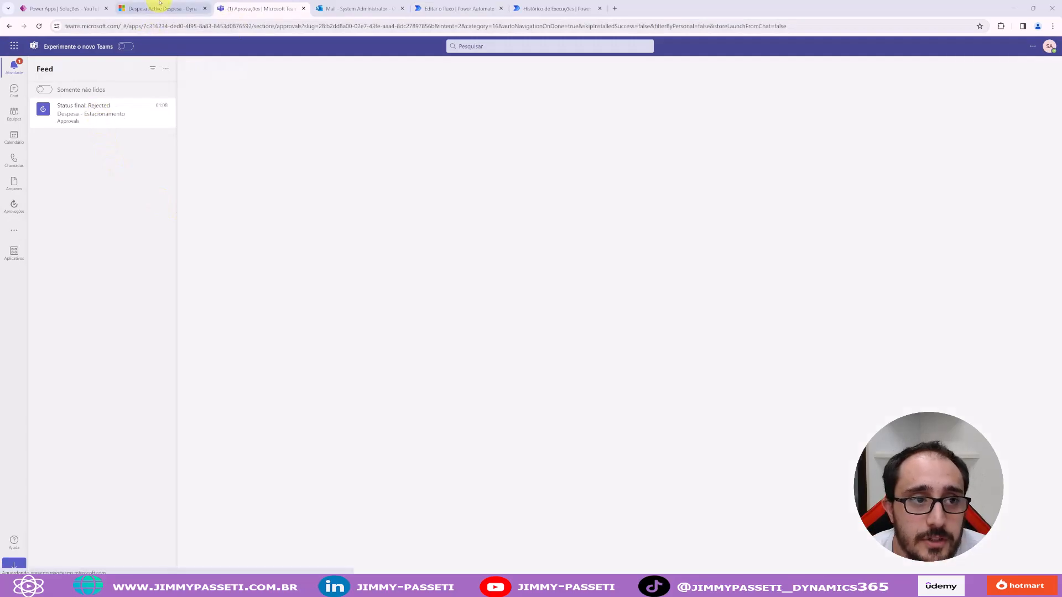
left_click(156, 7)
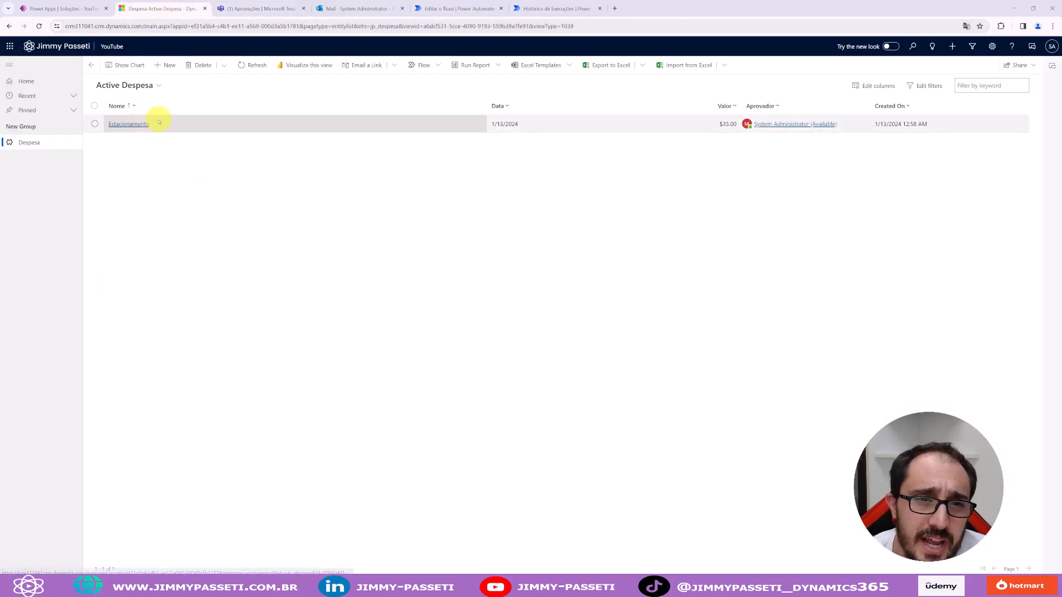
left_click(470, 9)
left_click(980, 64)
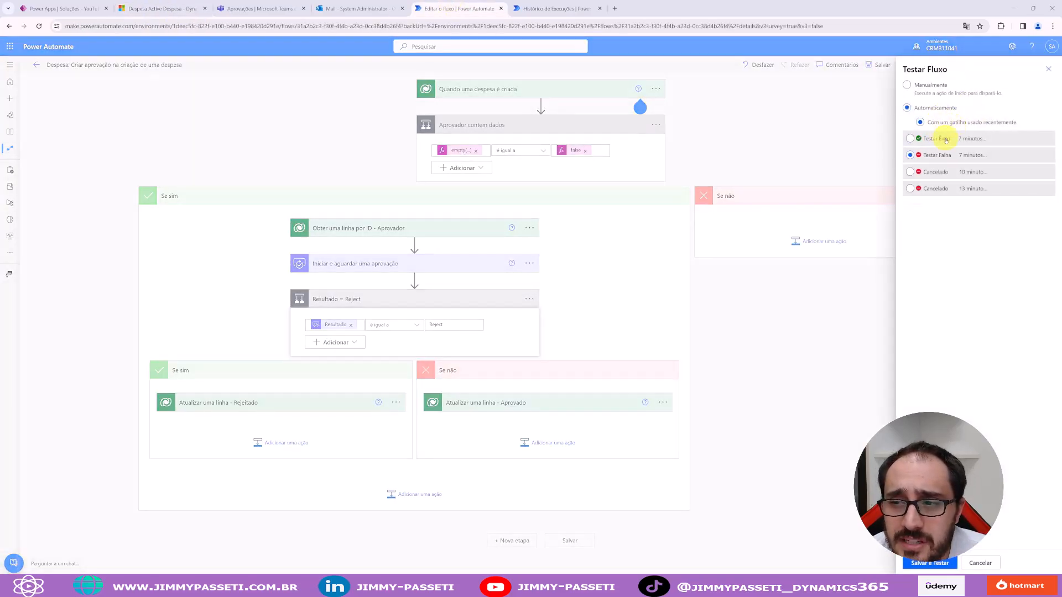
left_click(934, 138)
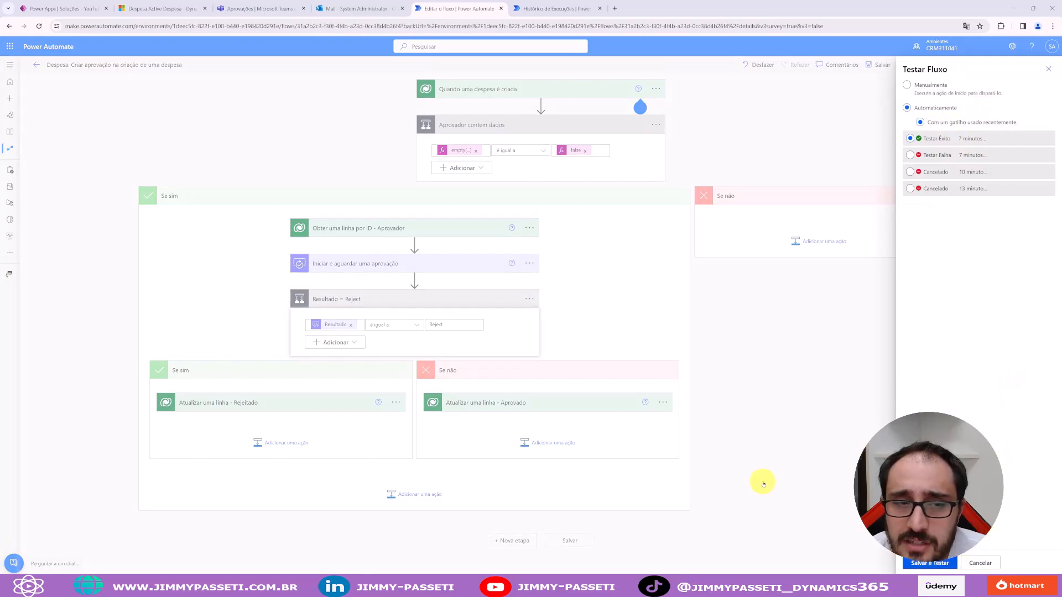
Switch to the Dynamics 365 Despesa app, open the Estacionamento record and collapse the site navigation
left_click(152, 8)
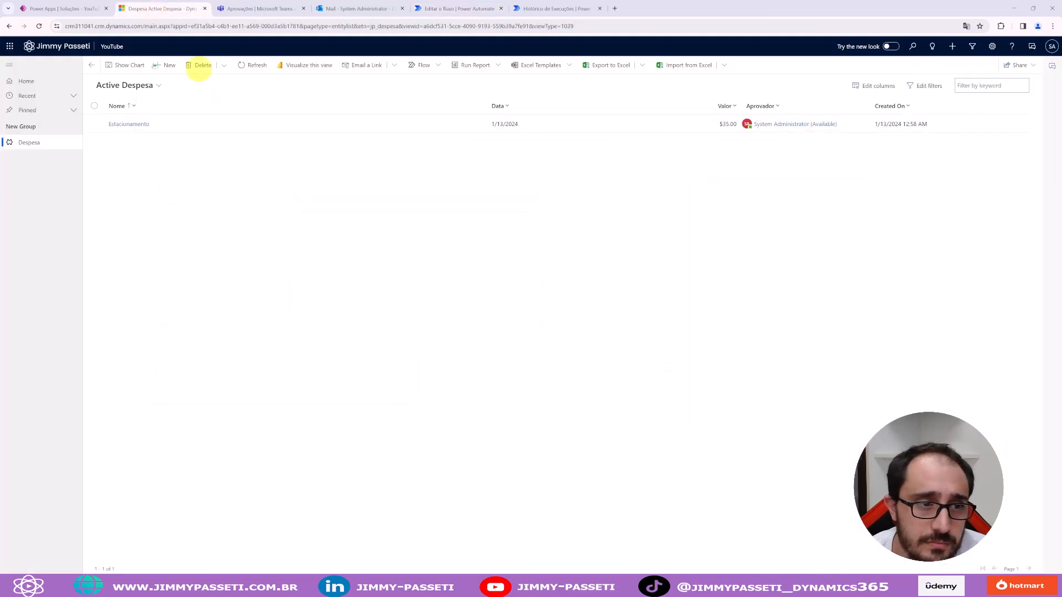
left_click(135, 124)
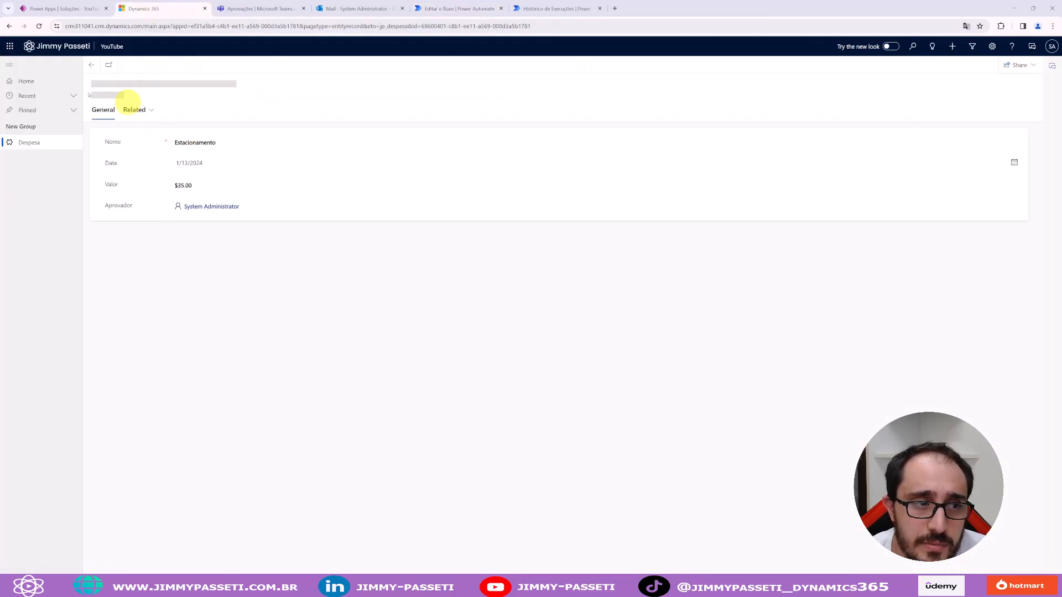
left_click(9, 66)
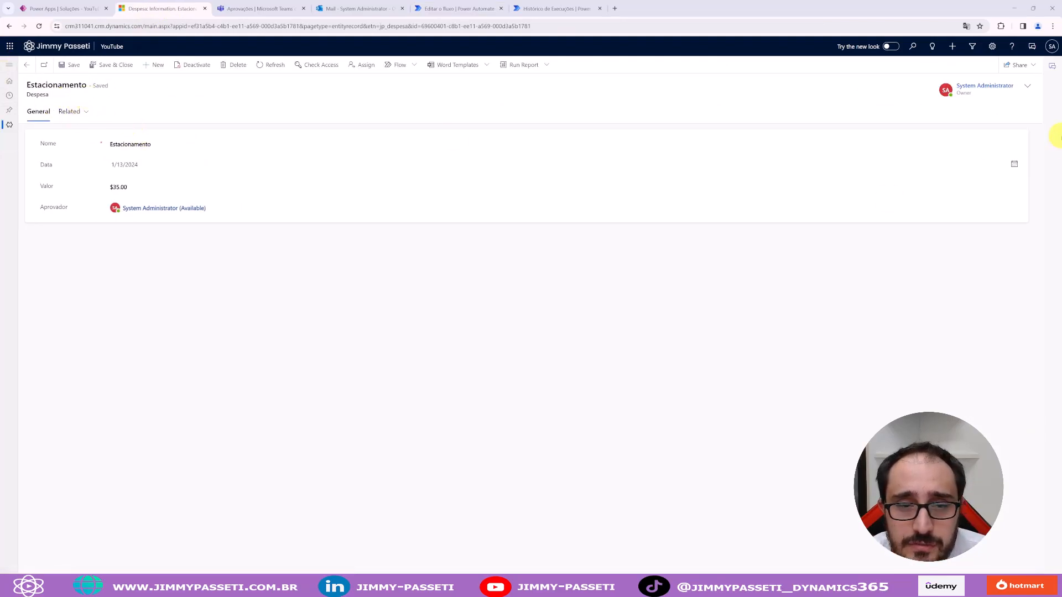
Check Teams and Outlook for the new approval request, and view the test run in Power Automate
left_click(285, 8)
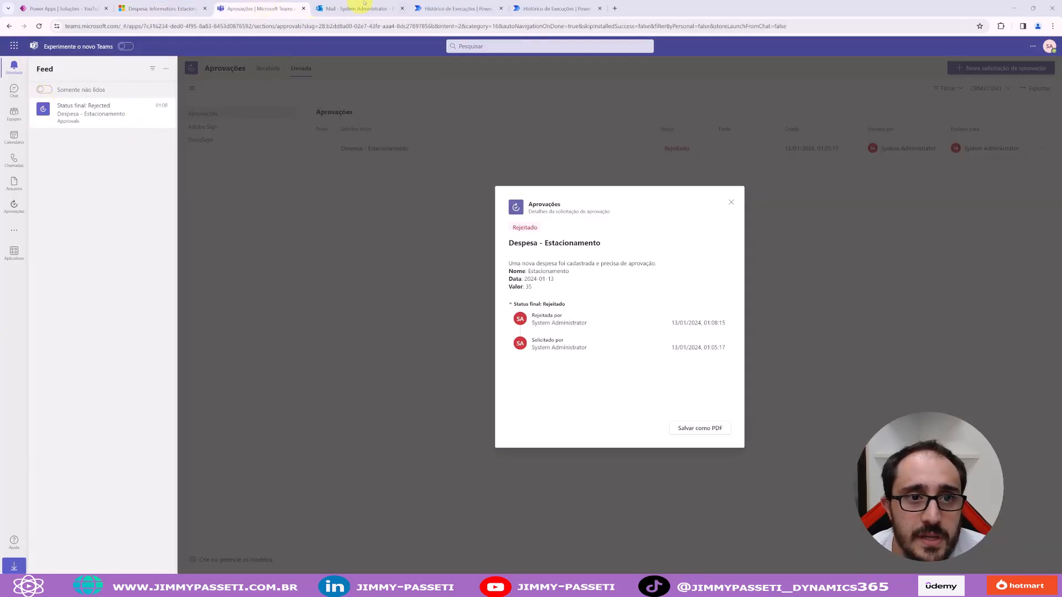
left_click(364, 4)
left_click(437, 9)
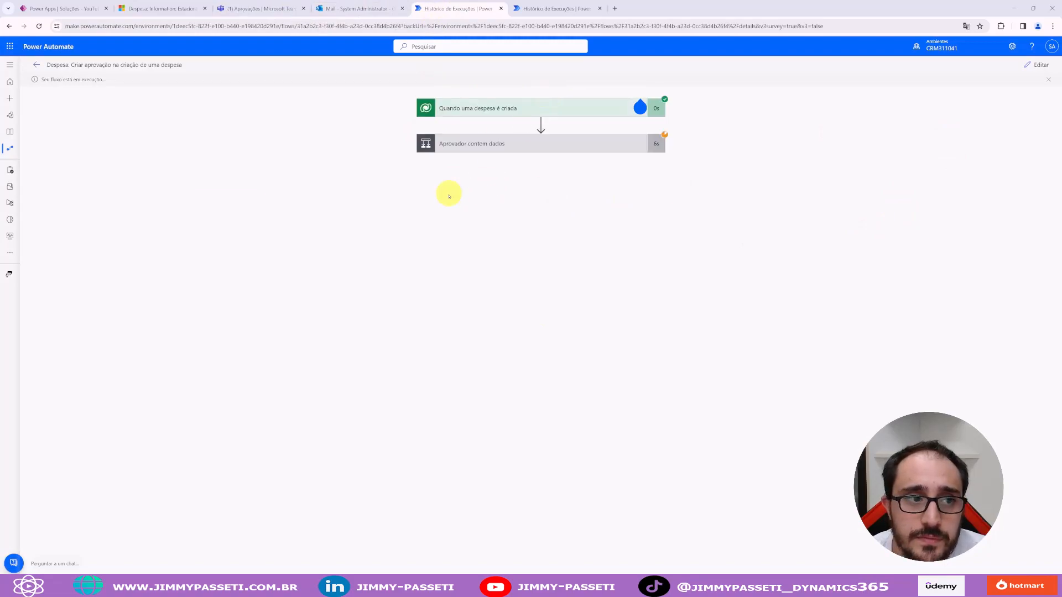
Inspect the Aprovador contem dados condition in the flow run, and approve the new Despesa - Estacionamento request in Teams
left_click(577, 150)
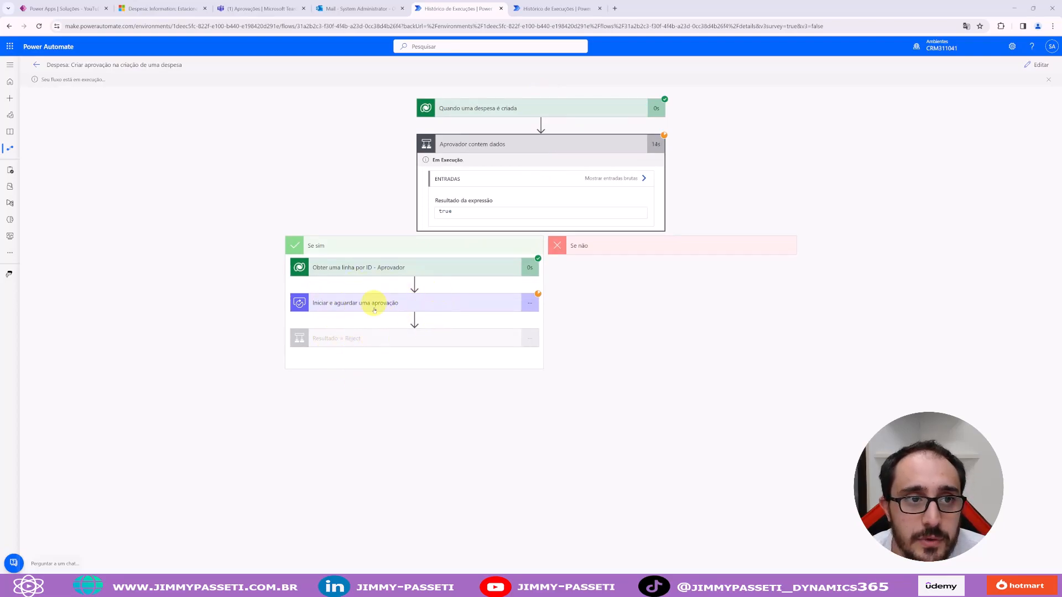
left_click(259, 8)
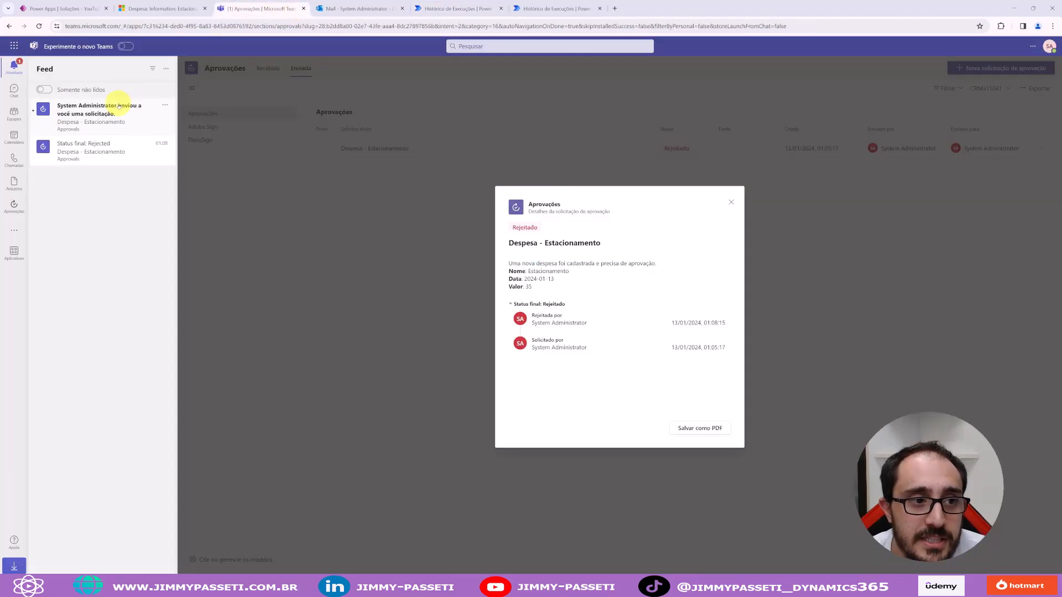
left_click(98, 119)
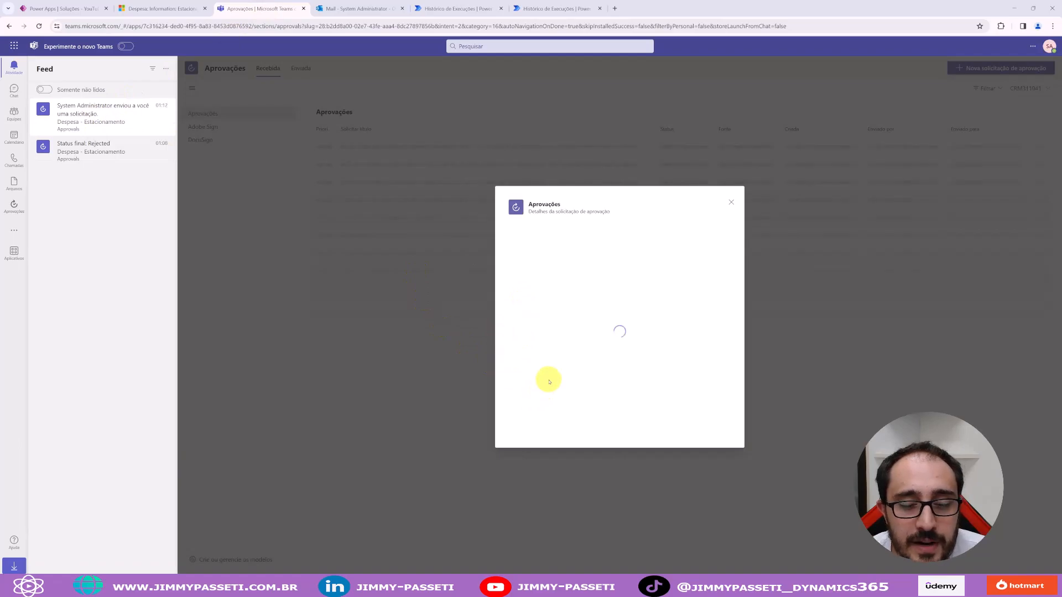
left_click(692, 398)
left_click(711, 427)
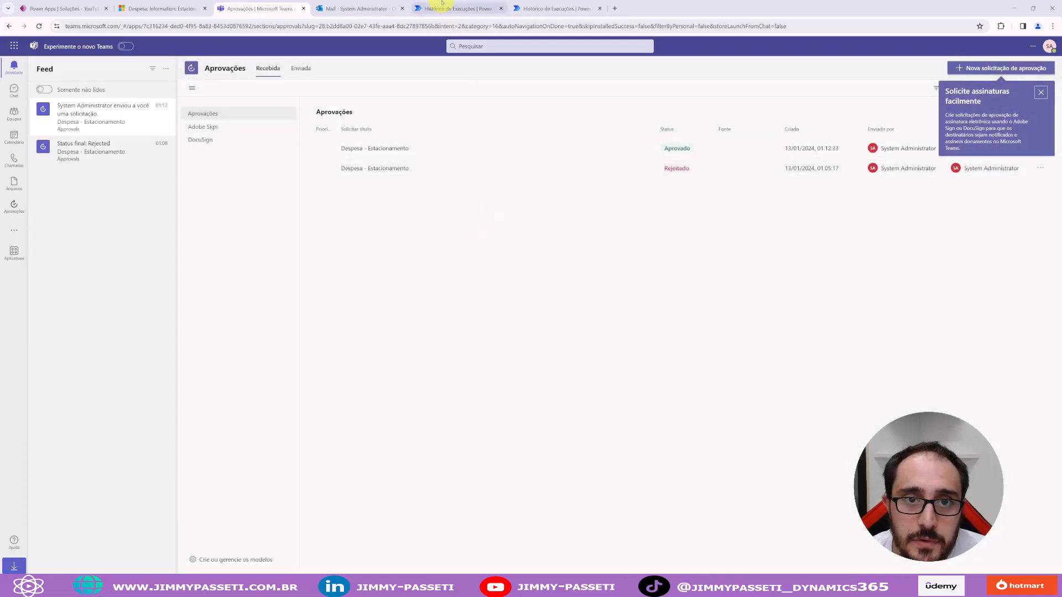
Return to the Power Automate run and inspect the Resultado = Reject condition and its Atualizar uma linha - Aprovado action
left_click(437, 9)
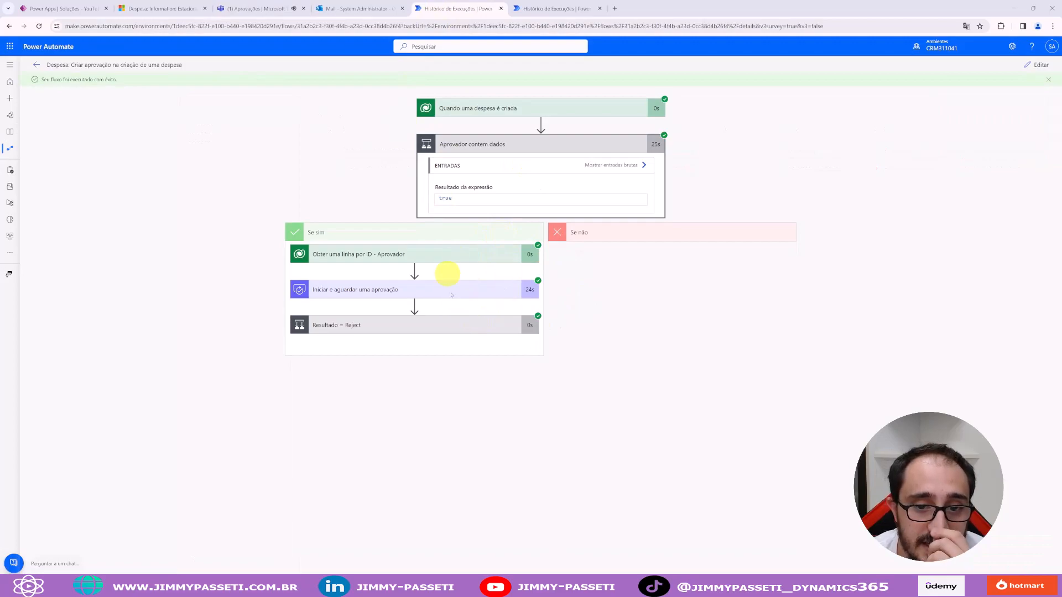
left_click(443, 328)
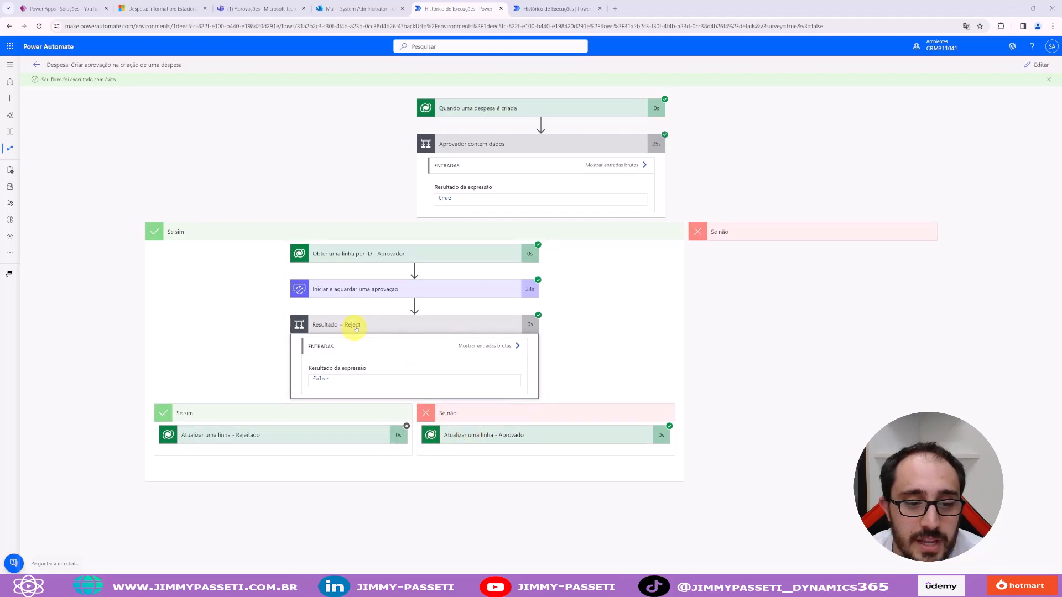
left_click(516, 434)
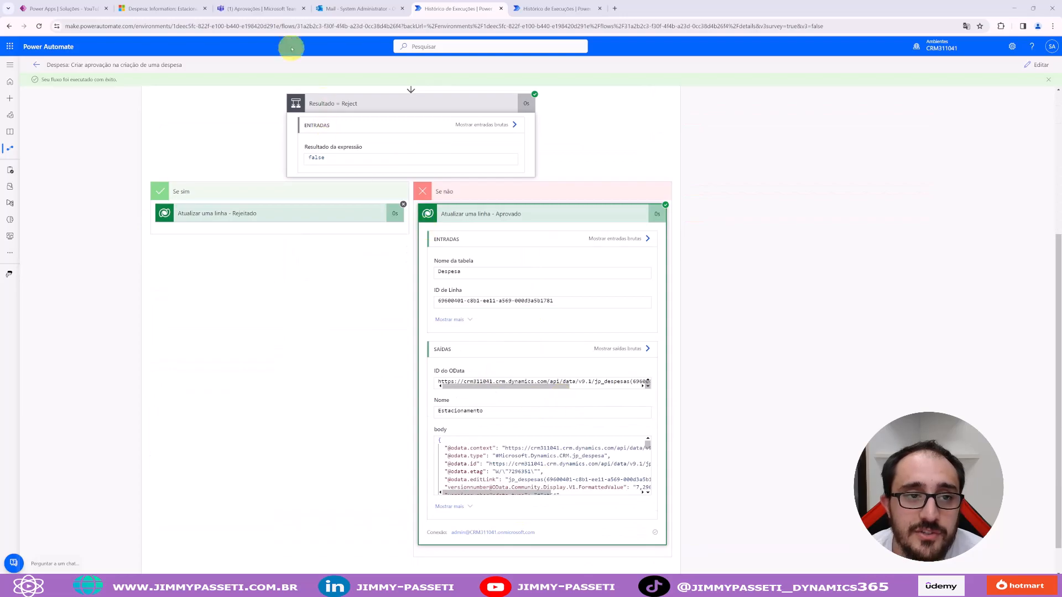
Switch to the Dynamics 365 Despesa app, reload the Estacionamento record and dismiss the translation prompt to check its status
left_click(160, 8)
left_click(39, 28)
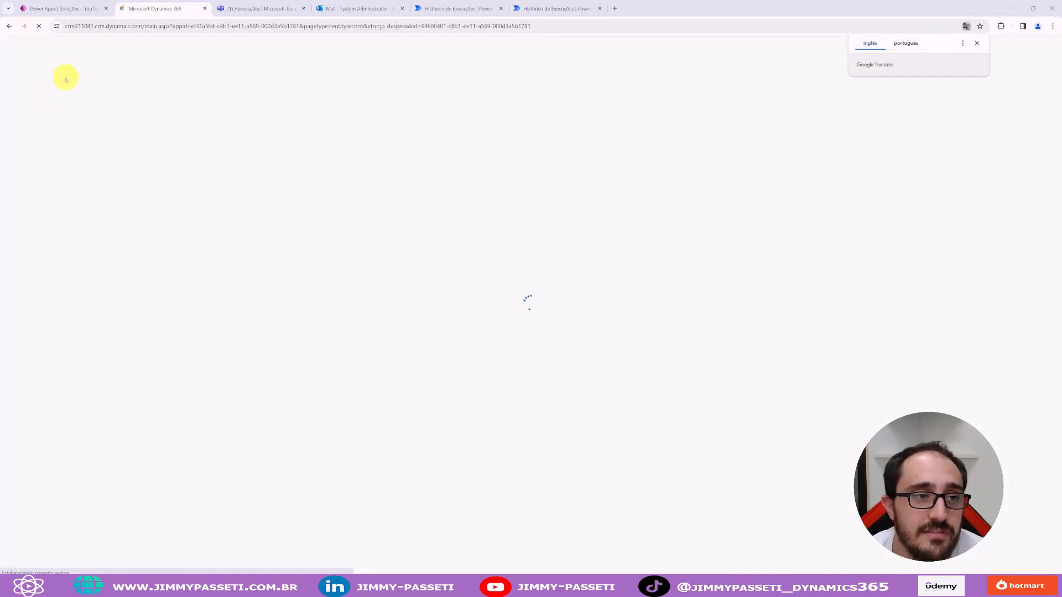
left_click(977, 44)
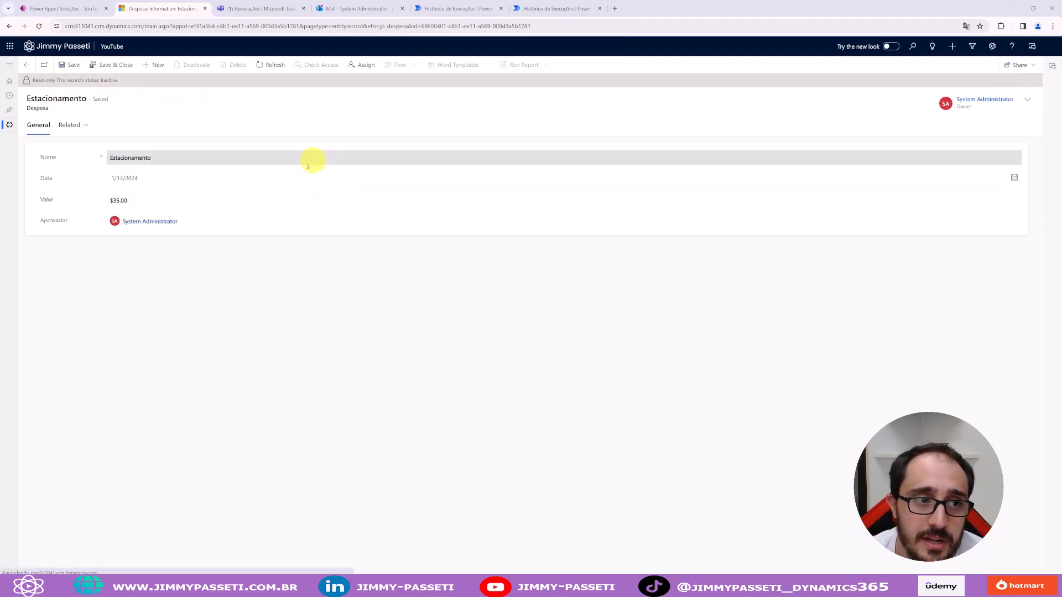
Review the final status notification for Despesa - Estacionamento in Teams and the newest approval e-mail in Outlook
left_click(272, 5)
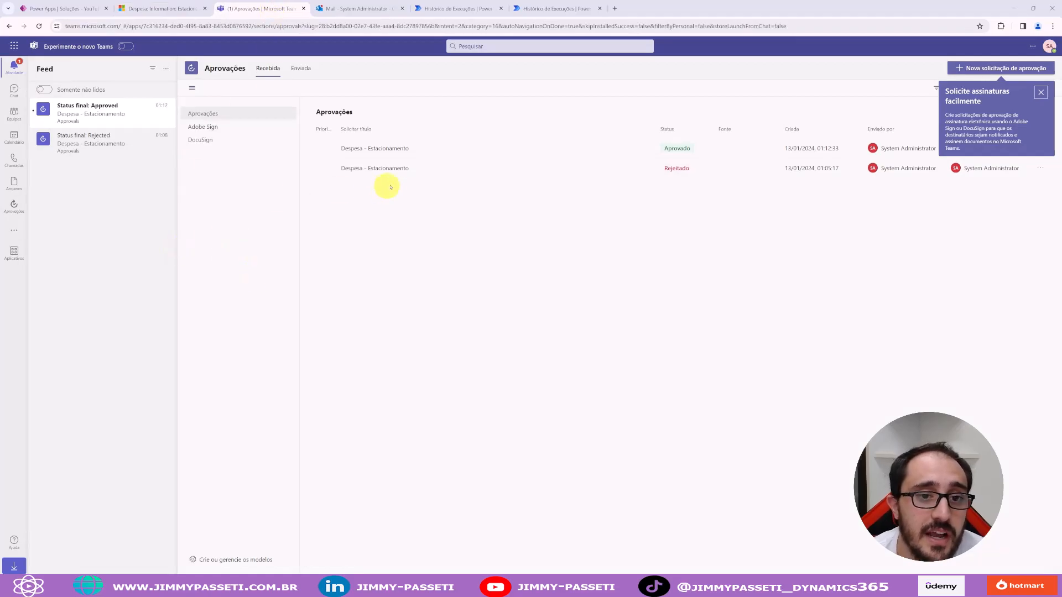
left_click(70, 110)
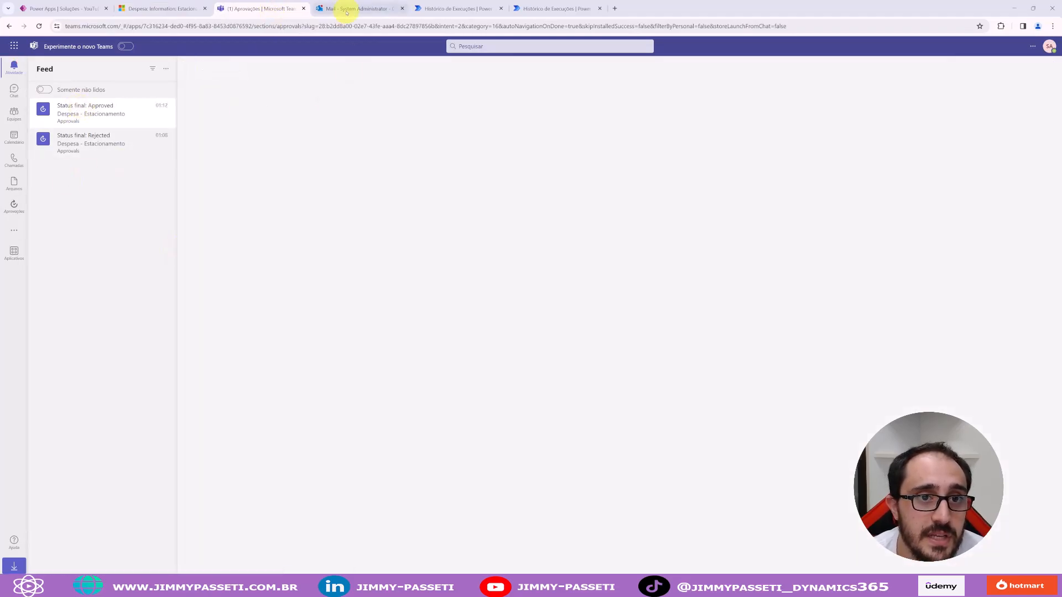
left_click(346, 10)
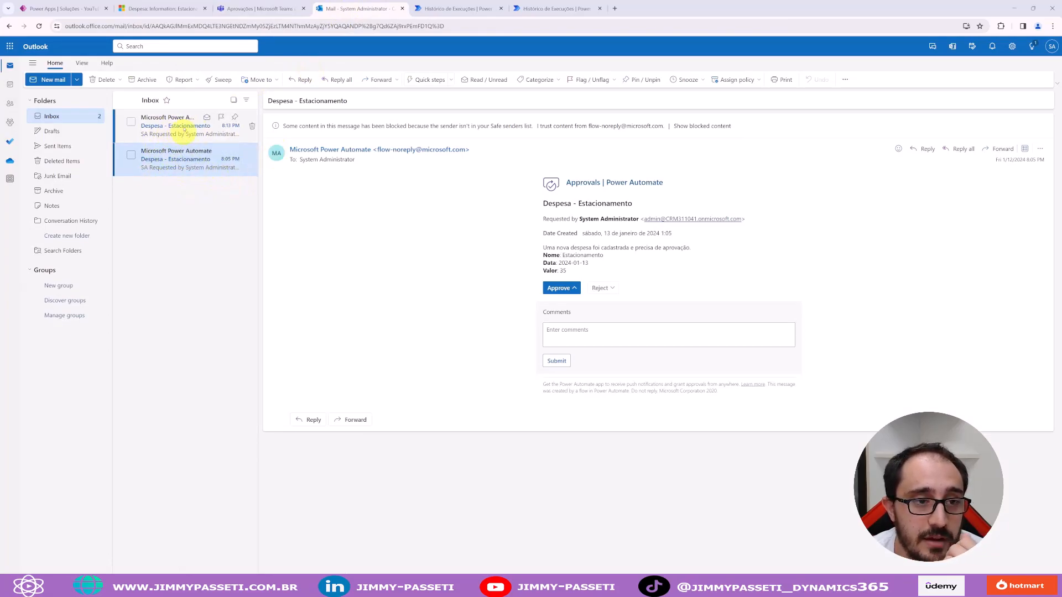
left_click(238, 9)
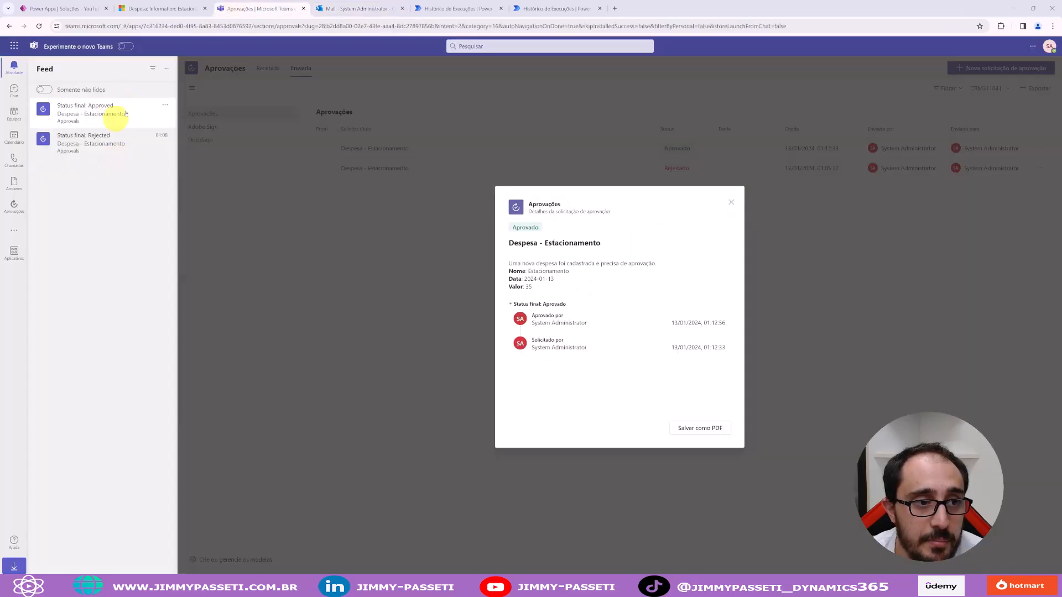
left_click(354, 8)
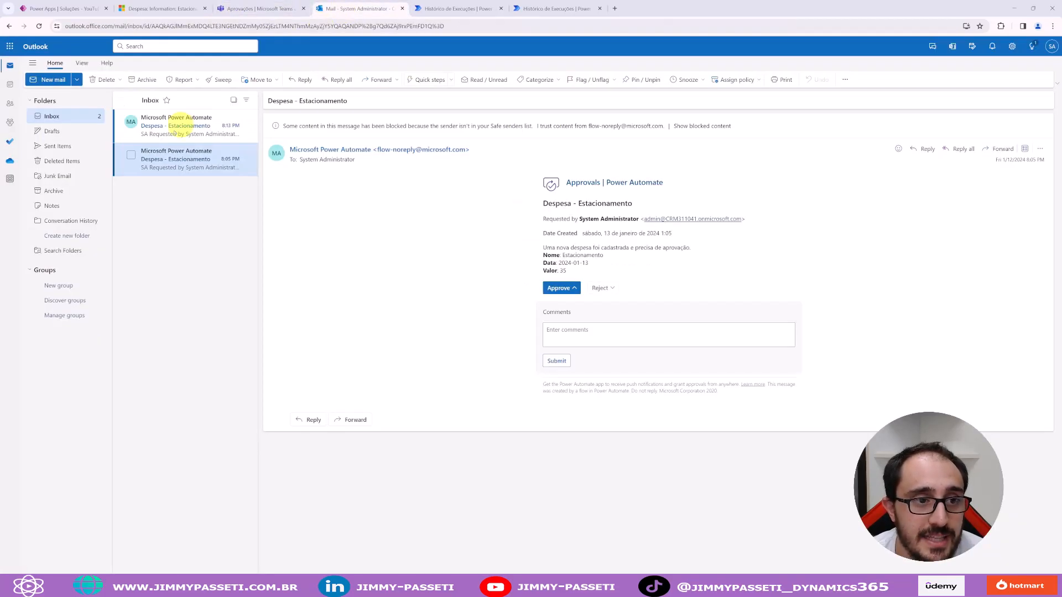
left_click(166, 127)
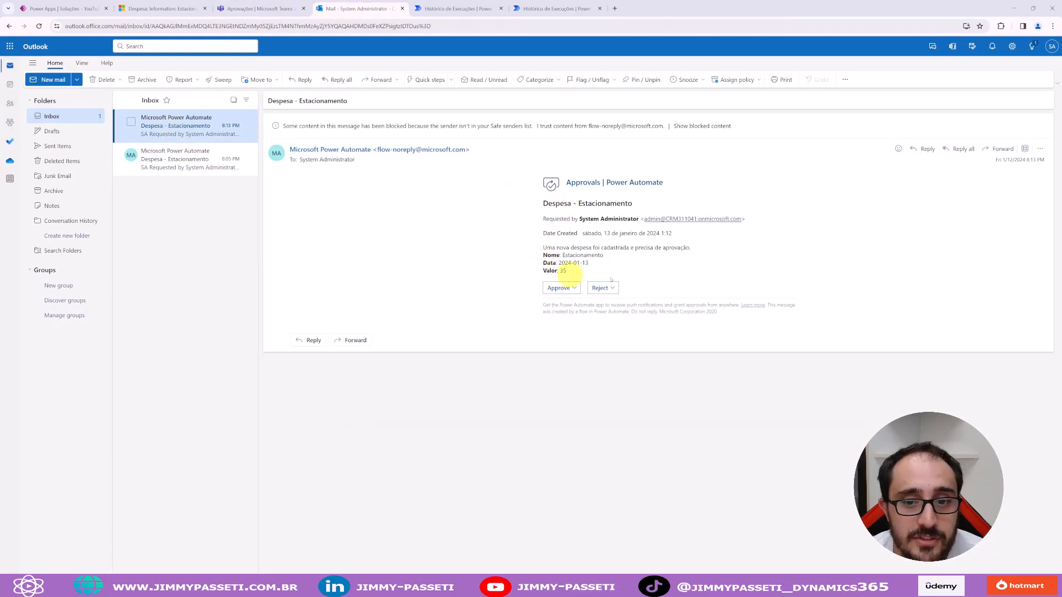